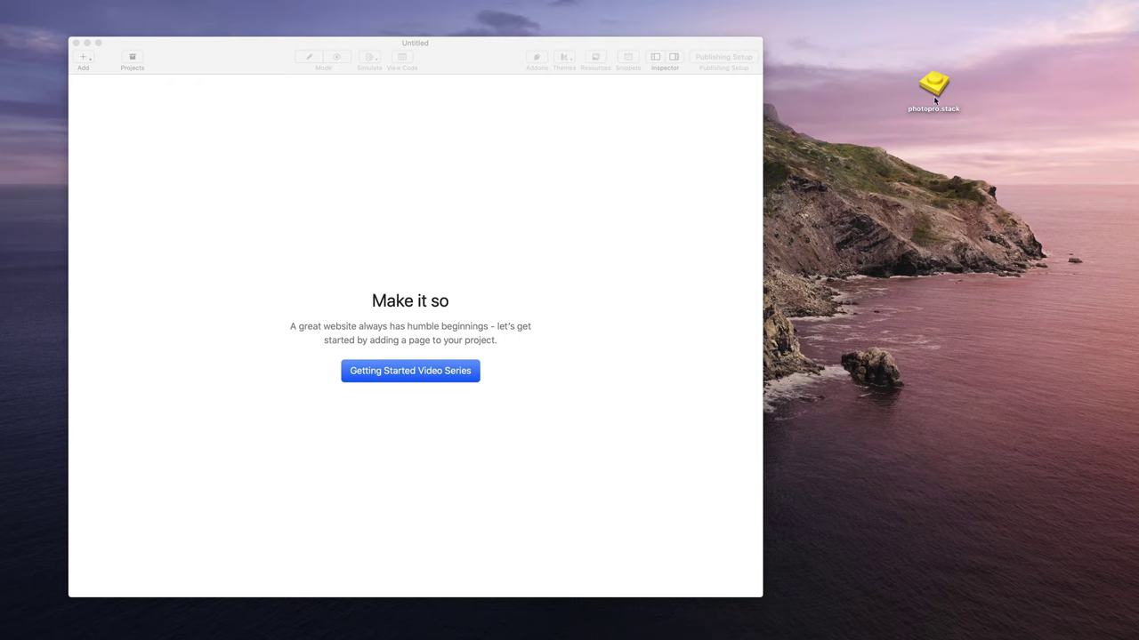
# Step: Install the Photo Pro Base addon from photopro.stack through the Addons Installer
pyautogui.moveTo(507, 635)
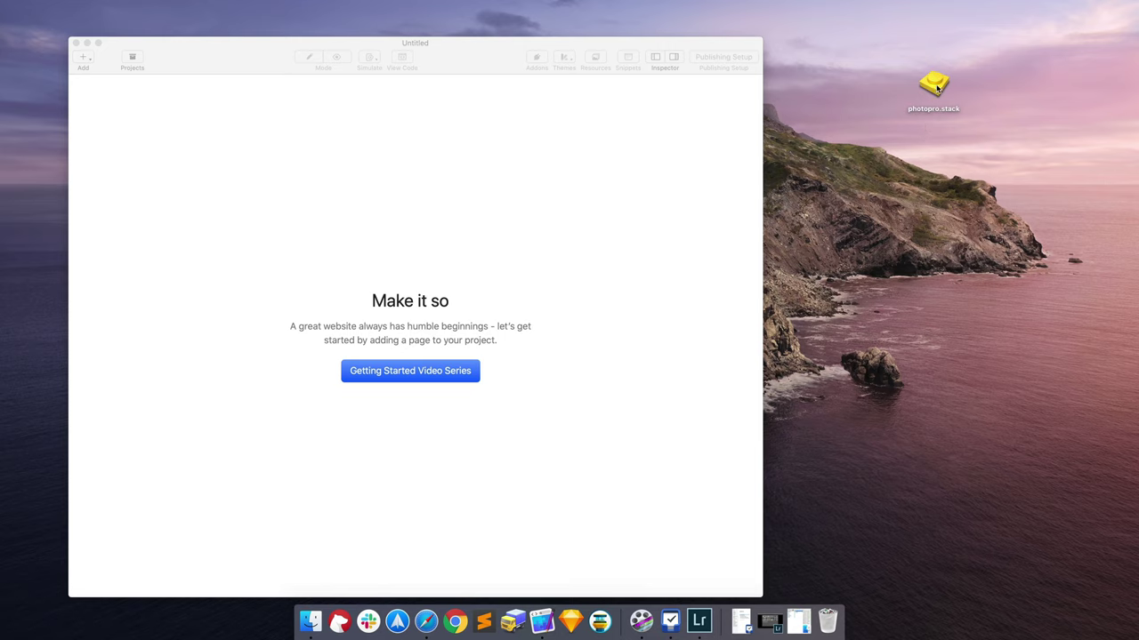
pyautogui.click(937, 86)
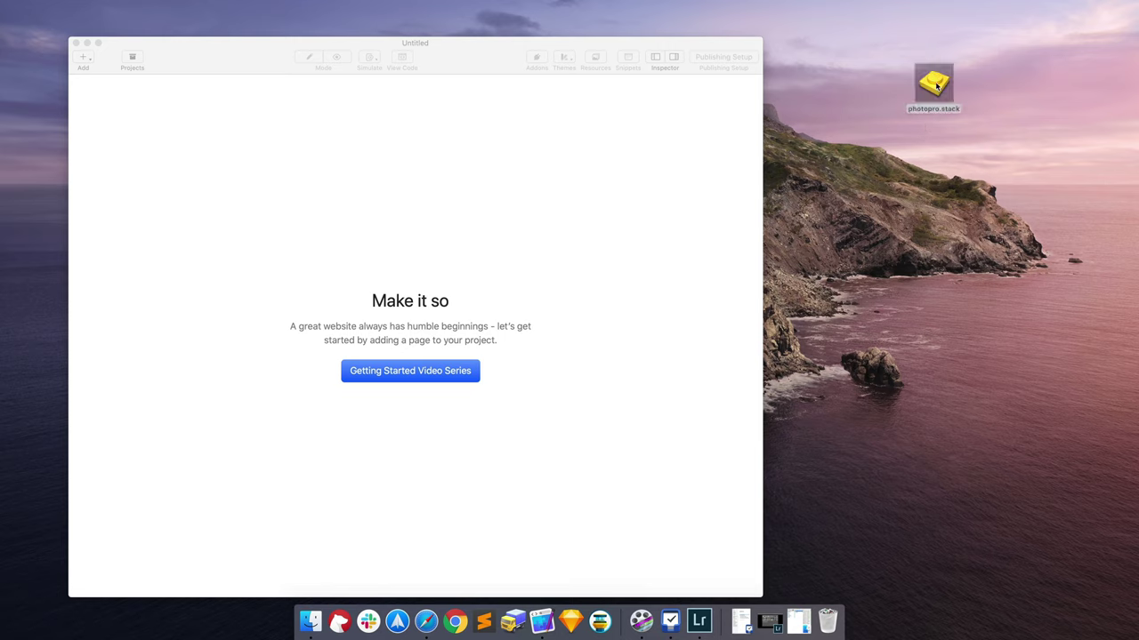
pyautogui.moveTo(936, 86); pyautogui.dragTo(969, 341)
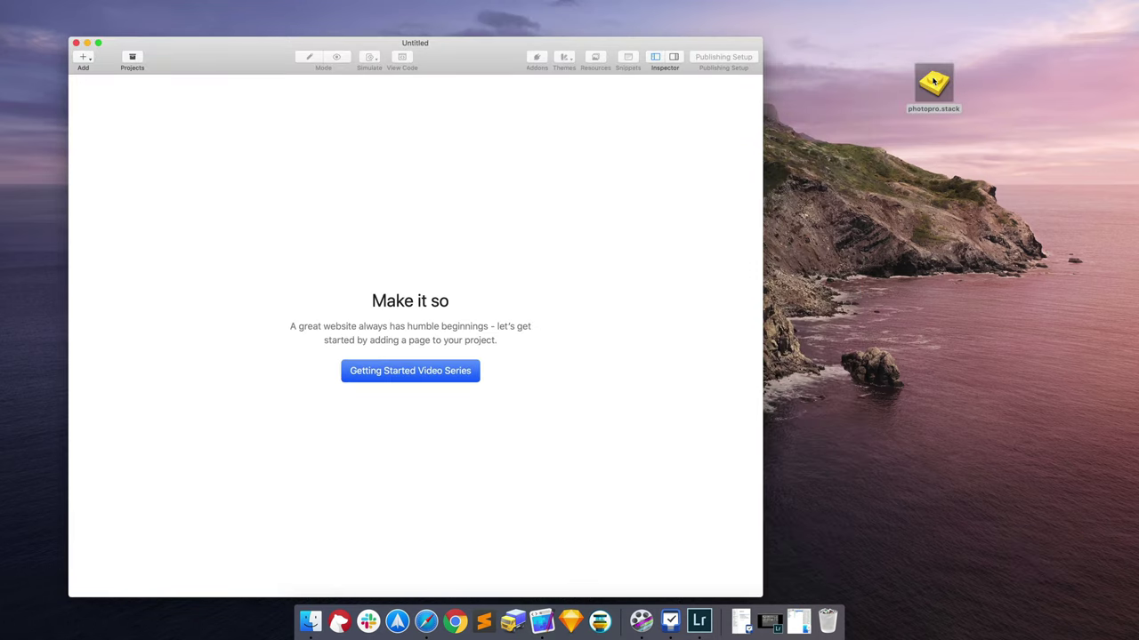
pyautogui.moveTo(934, 82); pyautogui.dragTo(542, 623)
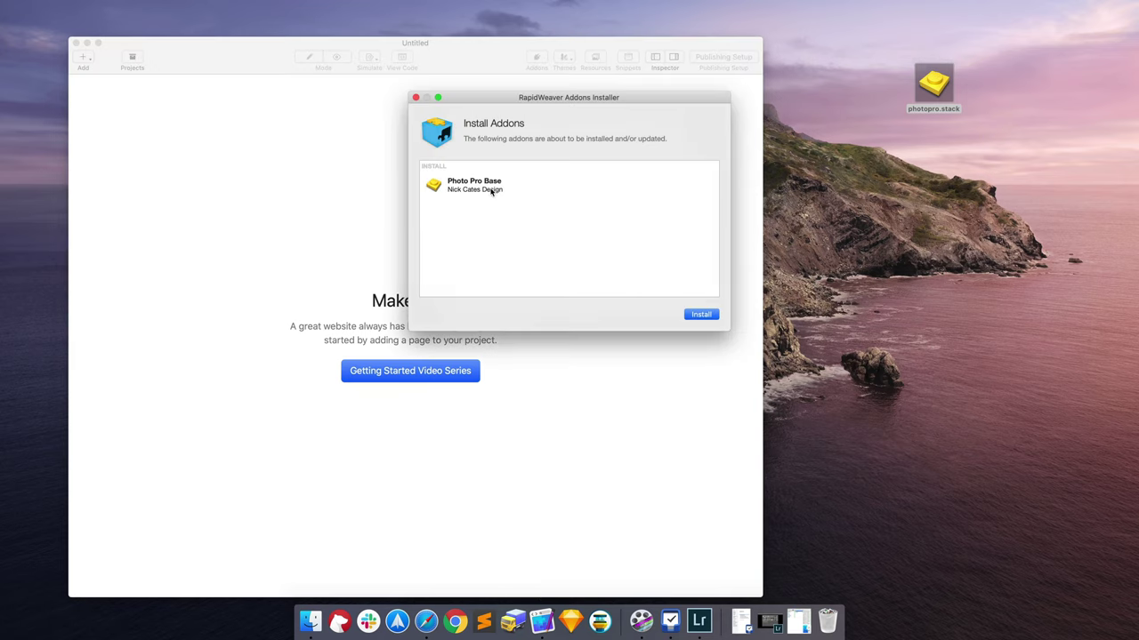
pyautogui.click(703, 317)
pyautogui.click(702, 315)
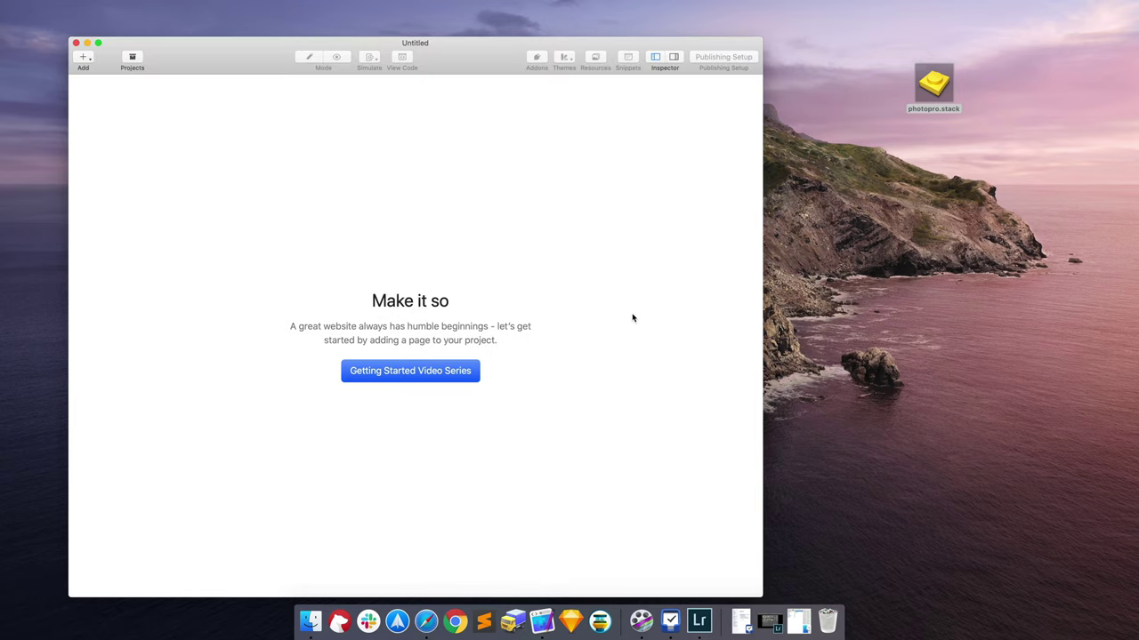
# Step: Add a new Stacks page to the project and arrange the windows
pyautogui.click(84, 59)
pyautogui.click(60, 97)
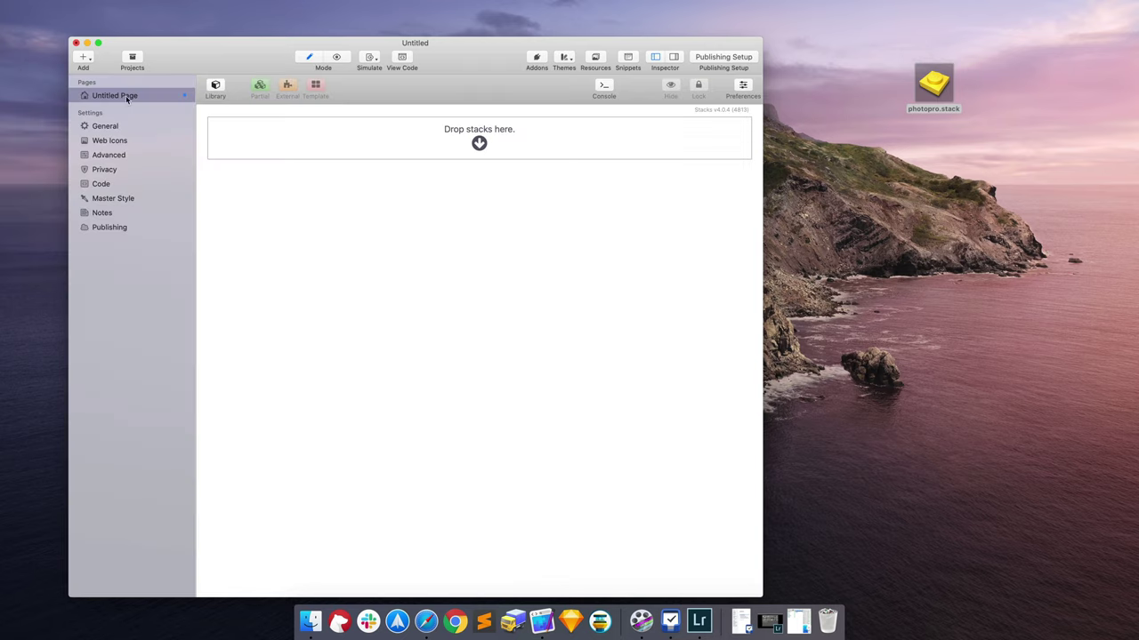
pyautogui.moveTo(948, 84); pyautogui.dragTo(1098, 559)
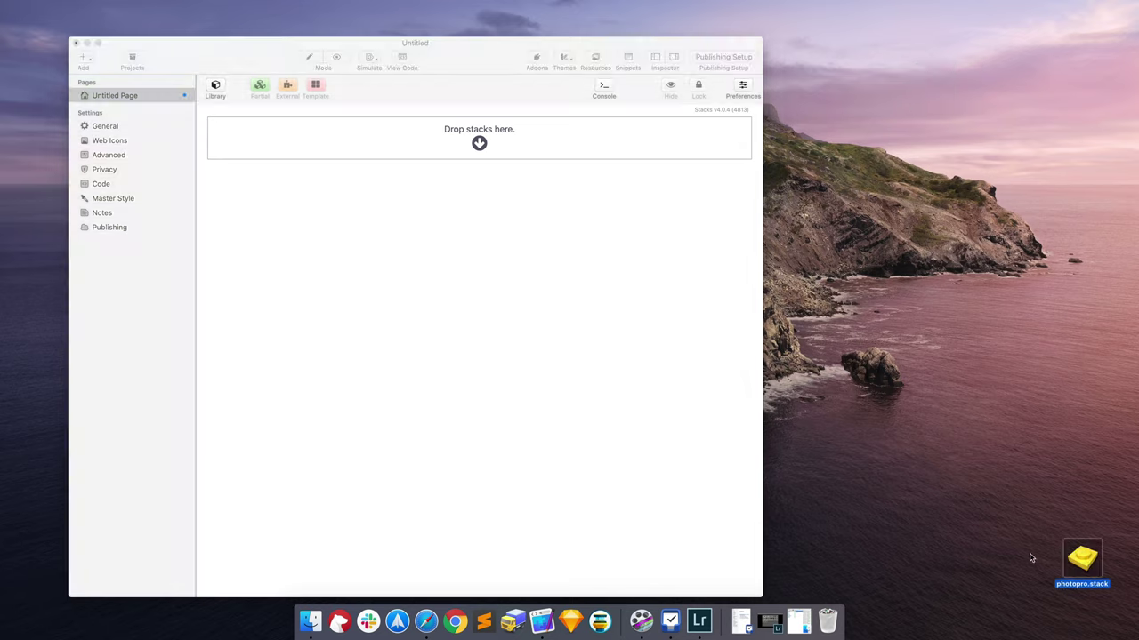
pyautogui.click(752, 609)
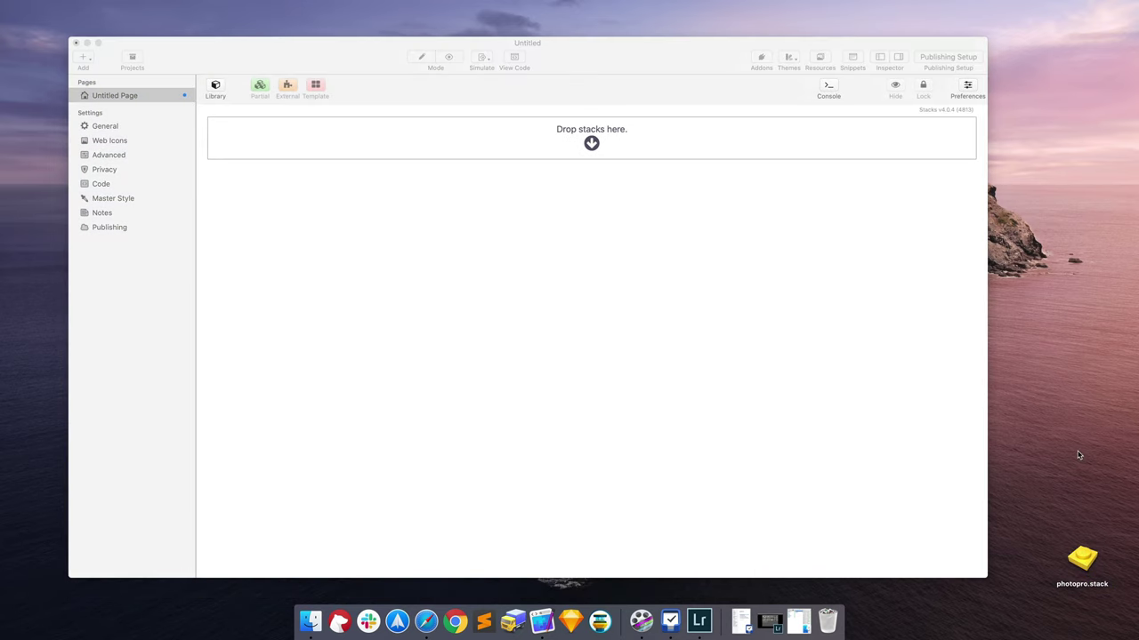
pyautogui.click(714, 49)
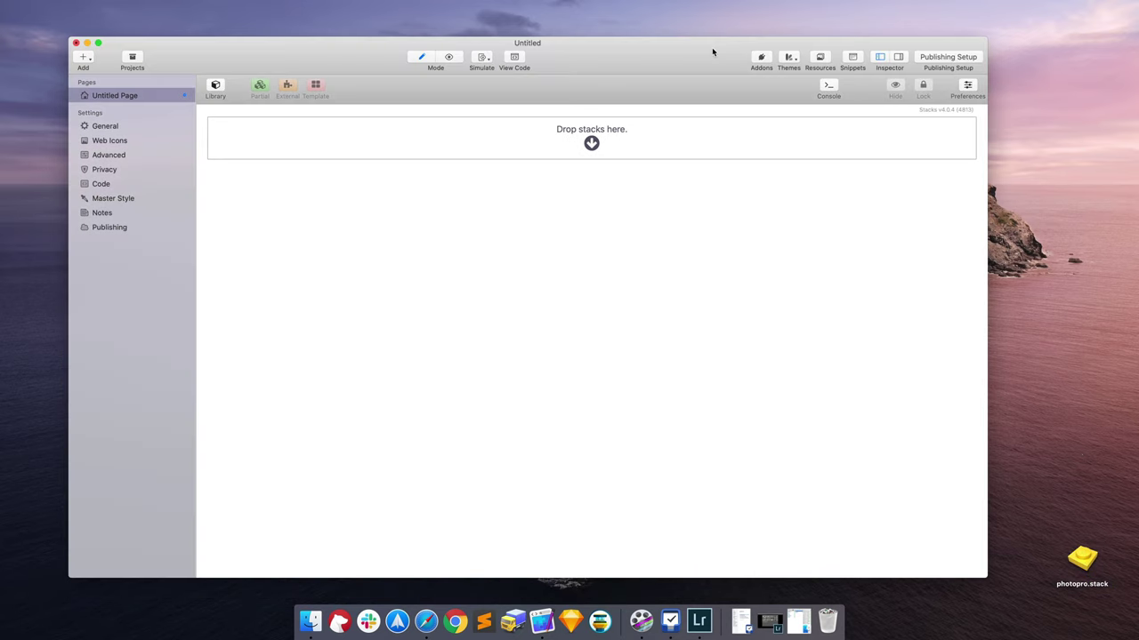
# Step: Search the Library for 'photo' and place Photo Pro Base, then Photo Pro Group, on the page
pyautogui.click(214, 87)
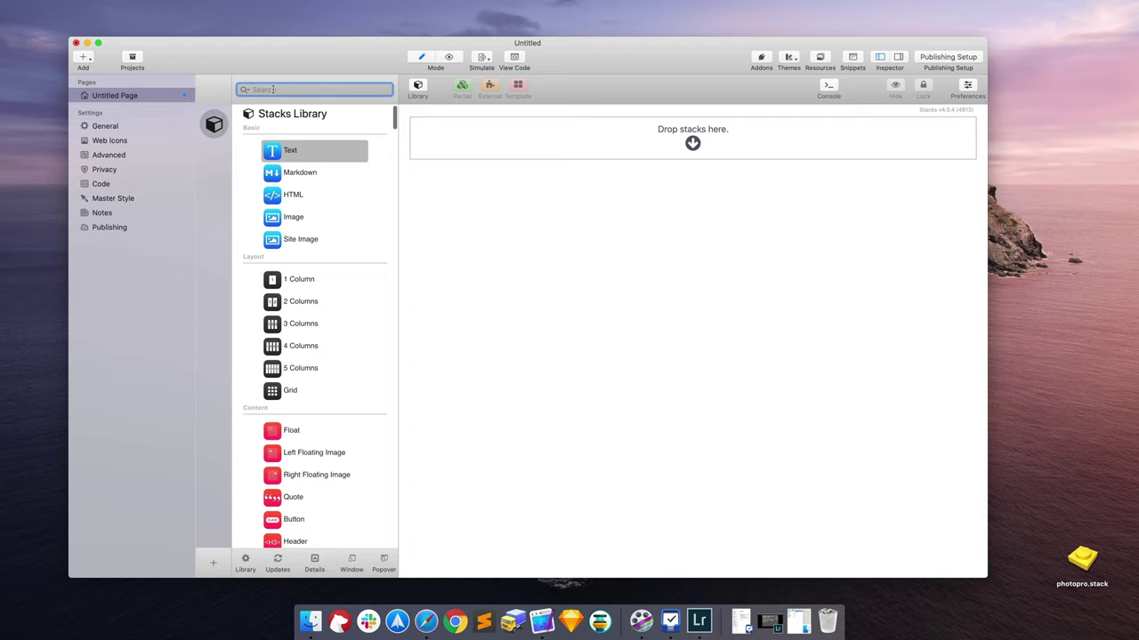
pyautogui.write('photo')
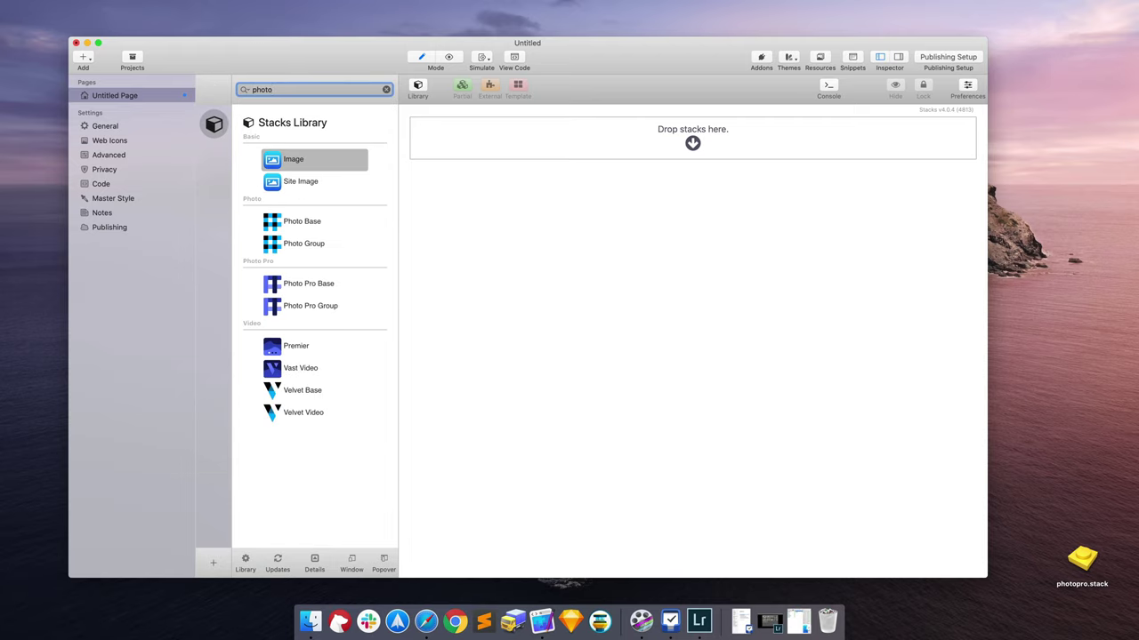
pyautogui.click(274, 286)
pyautogui.moveTo(274, 285); pyautogui.dragTo(494, 140)
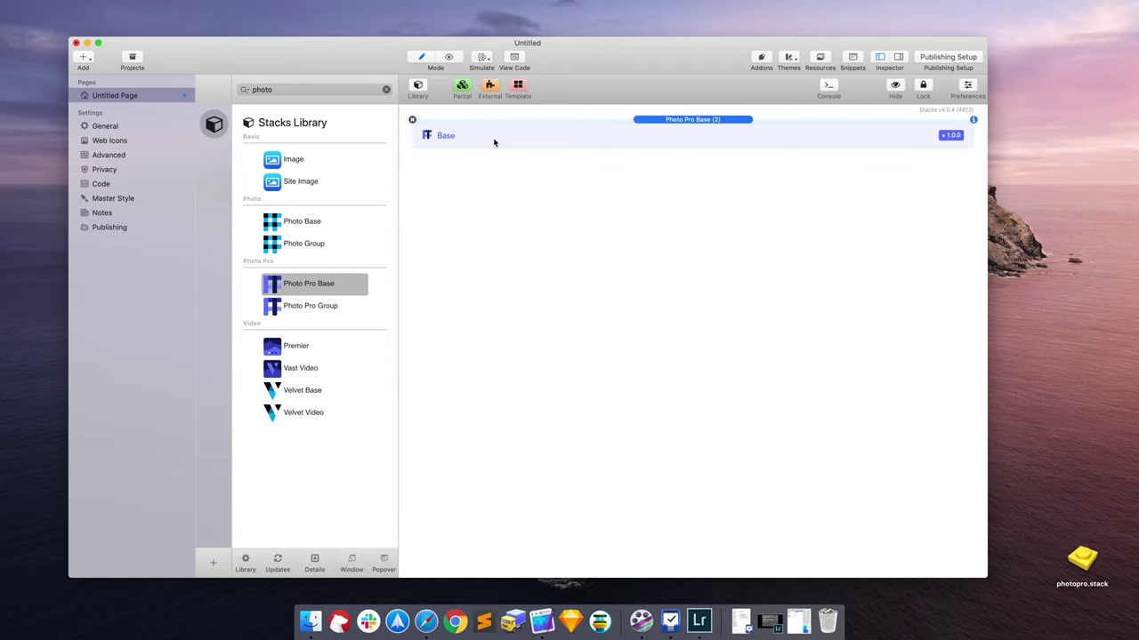
pyautogui.click(501, 172)
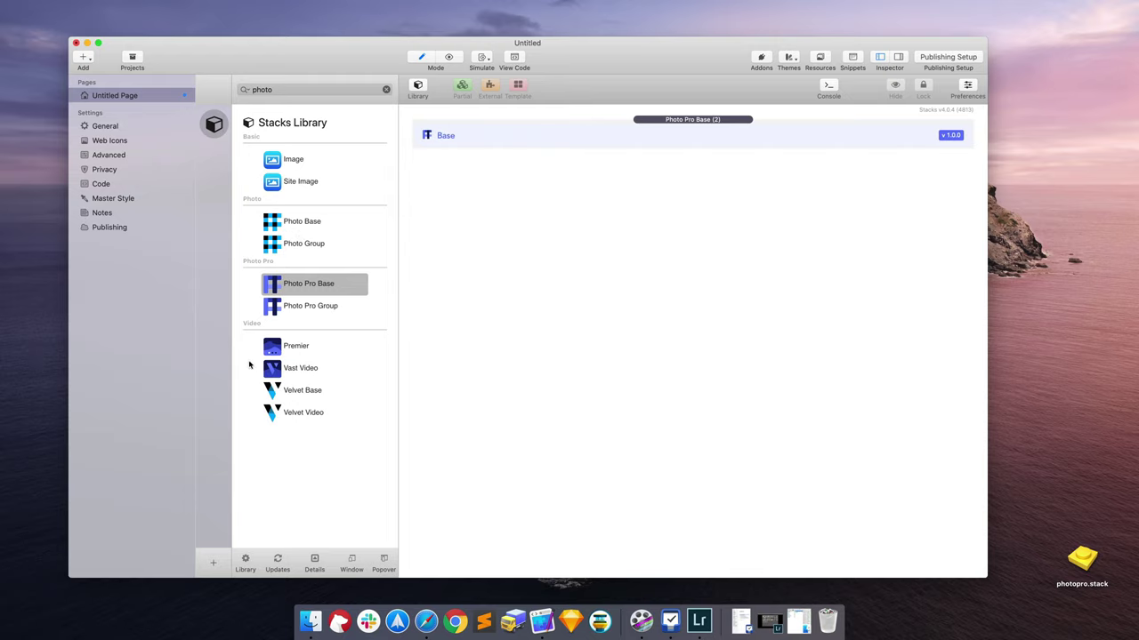
pyautogui.moveTo(274, 308); pyautogui.dragTo(488, 240)
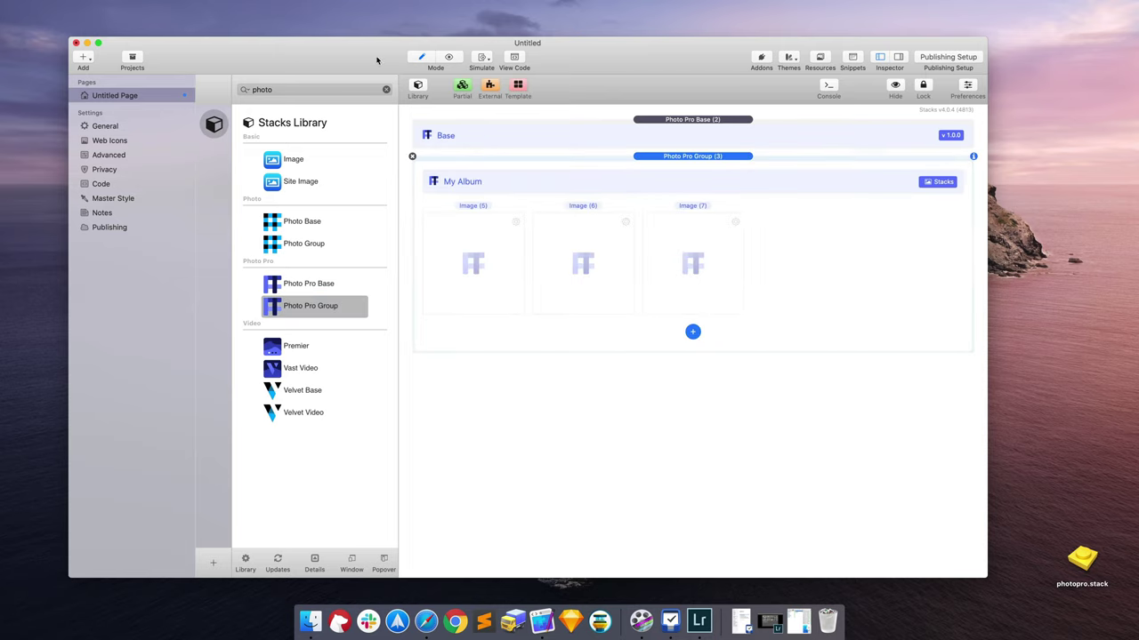
pyautogui.click(417, 88)
pyautogui.click(415, 461)
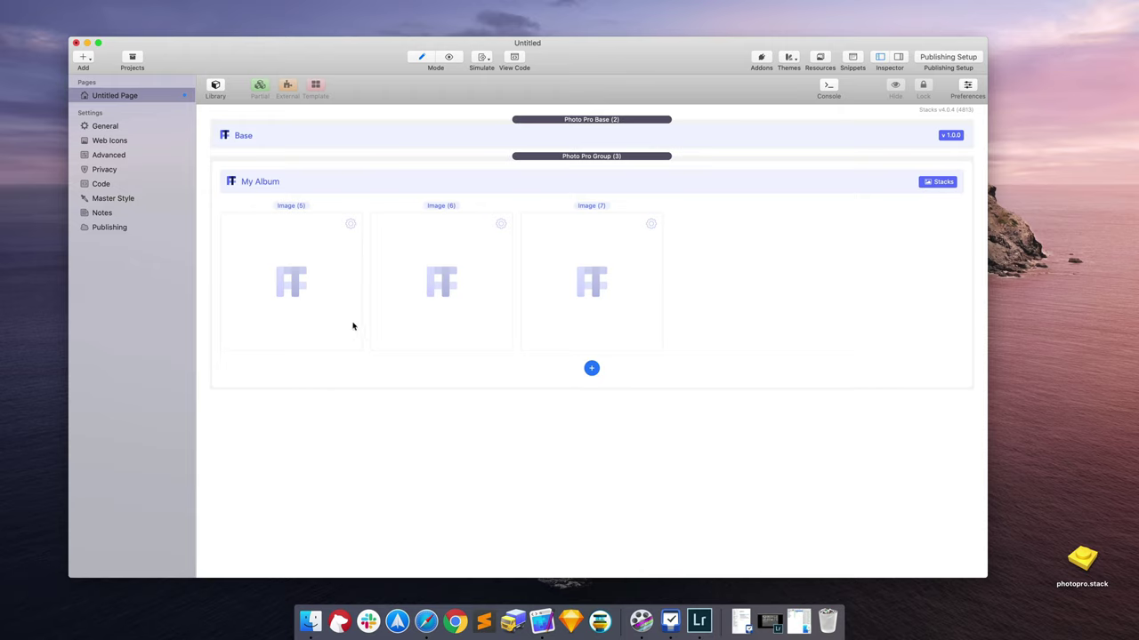
pyautogui.click(327, 302)
pyautogui.click(440, 283)
pyautogui.click(556, 281)
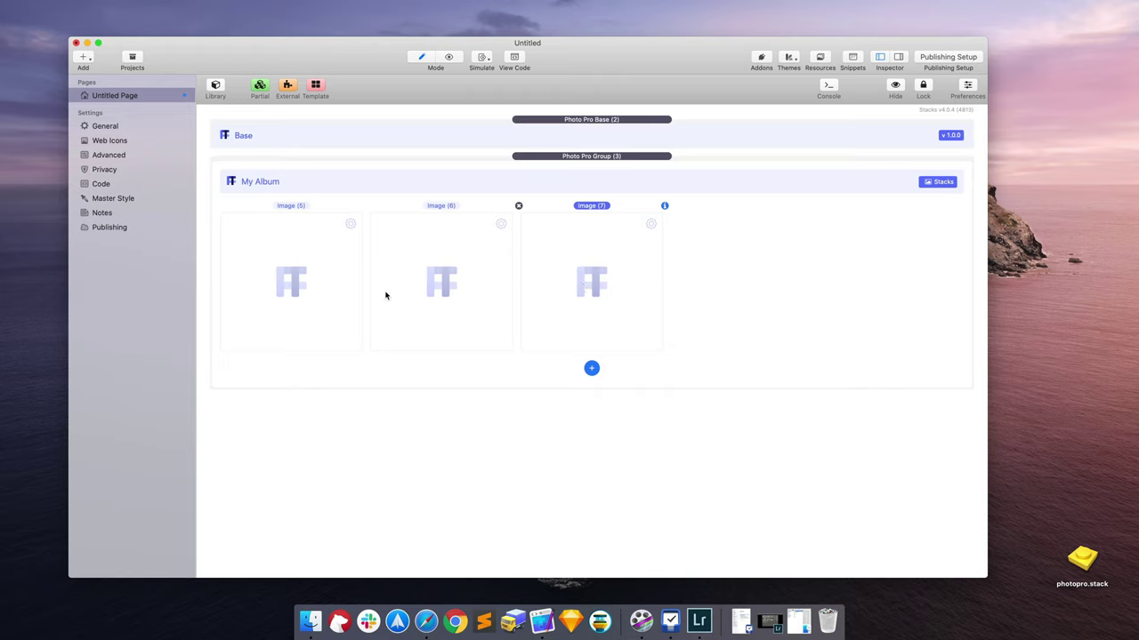
pyautogui.click(592, 369)
pyautogui.click(592, 370)
pyautogui.click(593, 370)
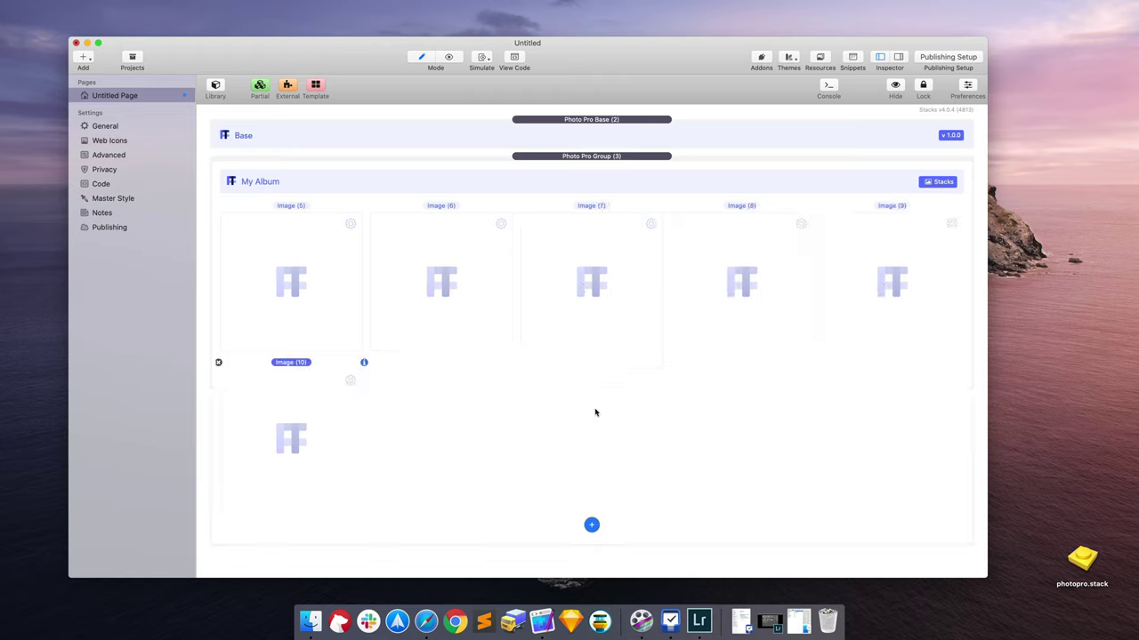
pyautogui.click(592, 525)
pyautogui.click(591, 525)
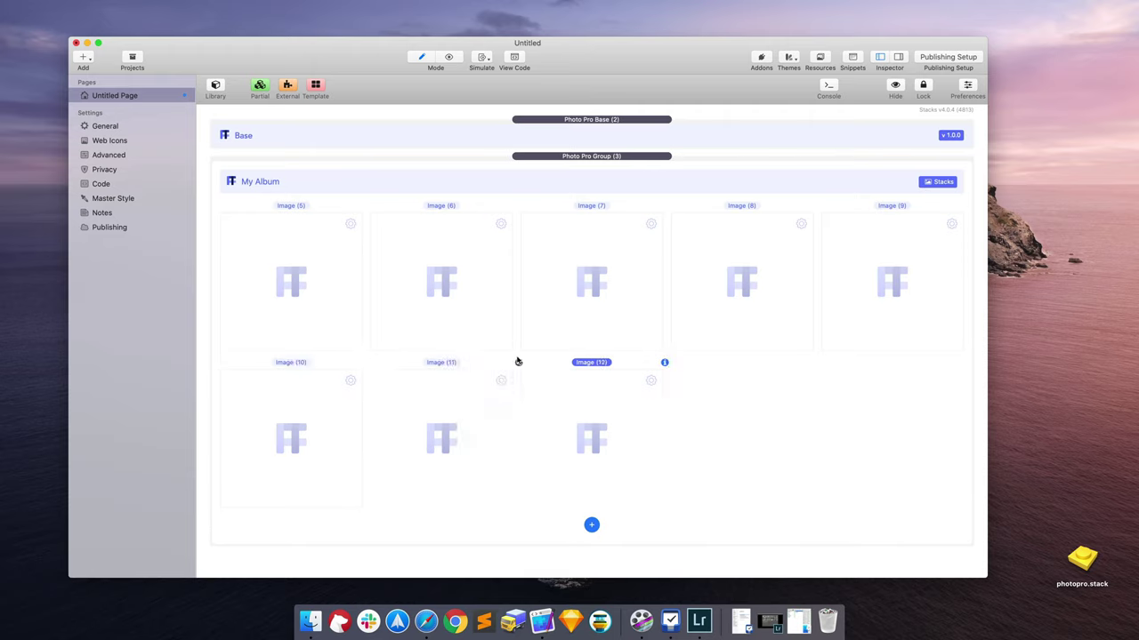
pyautogui.click(520, 362)
pyautogui.click(368, 362)
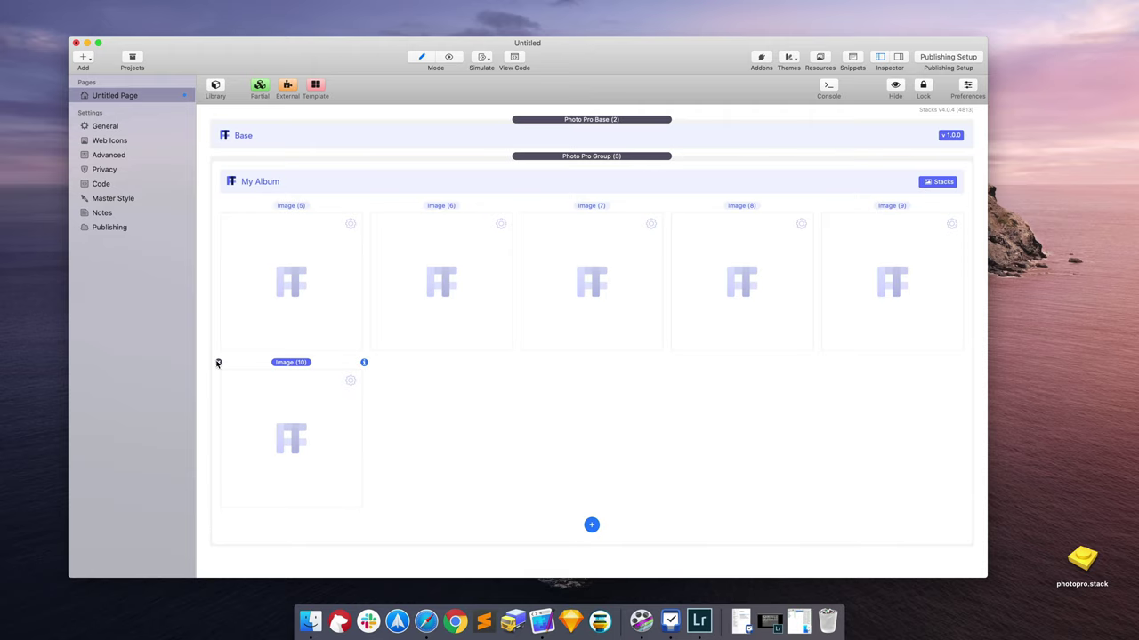
pyautogui.click(217, 362)
pyautogui.click(819, 207)
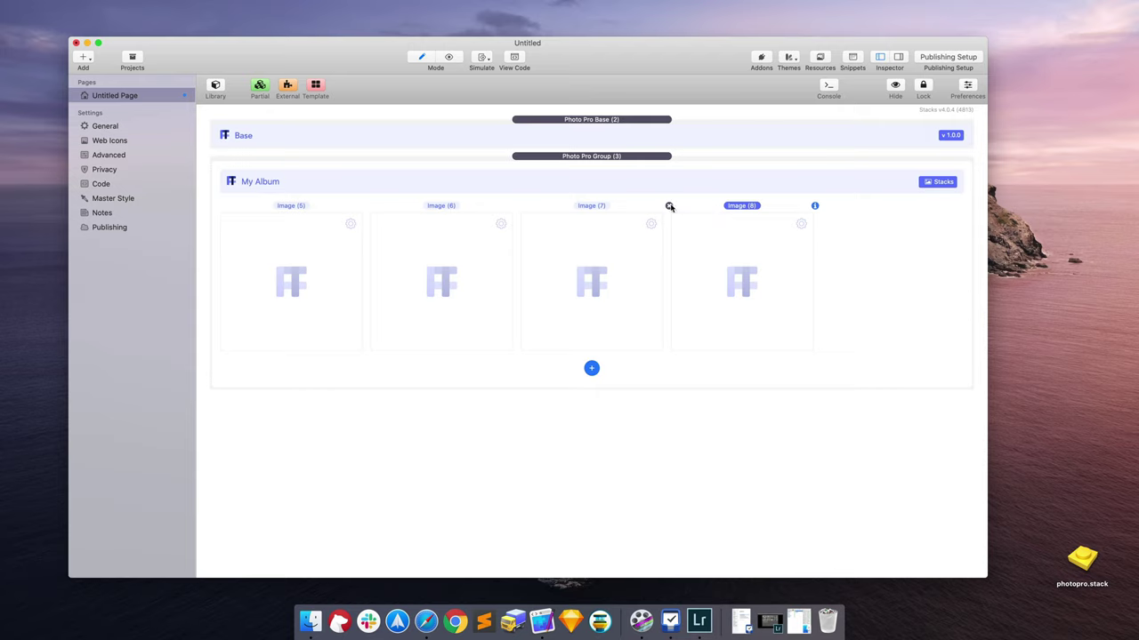
pyautogui.click(669, 206)
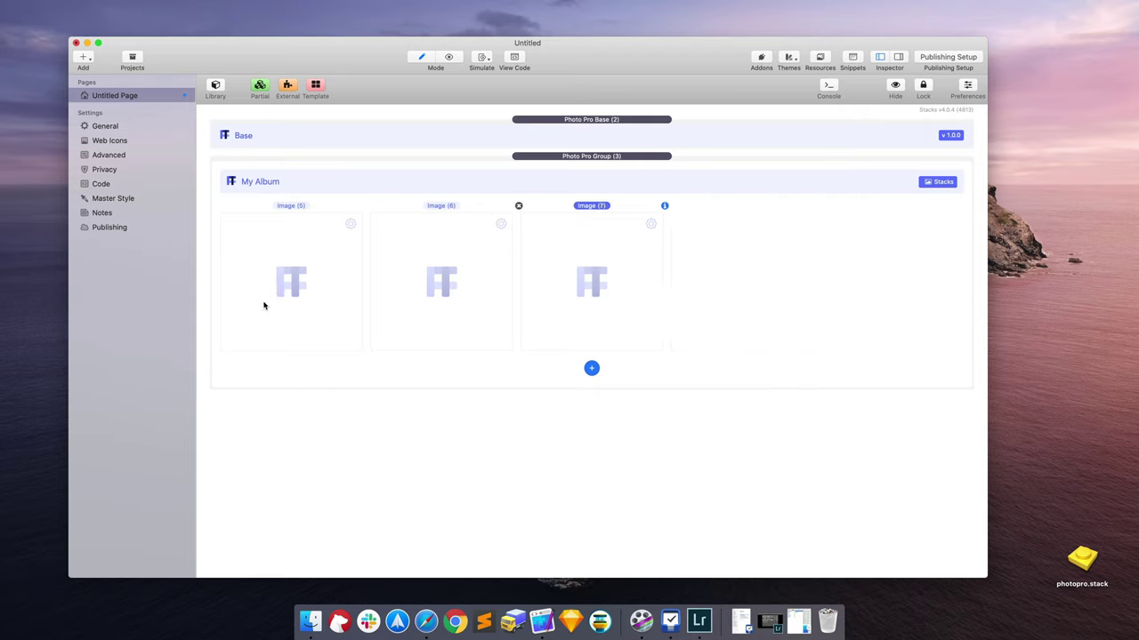
pyautogui.click(477, 439)
pyautogui.press('super+r')
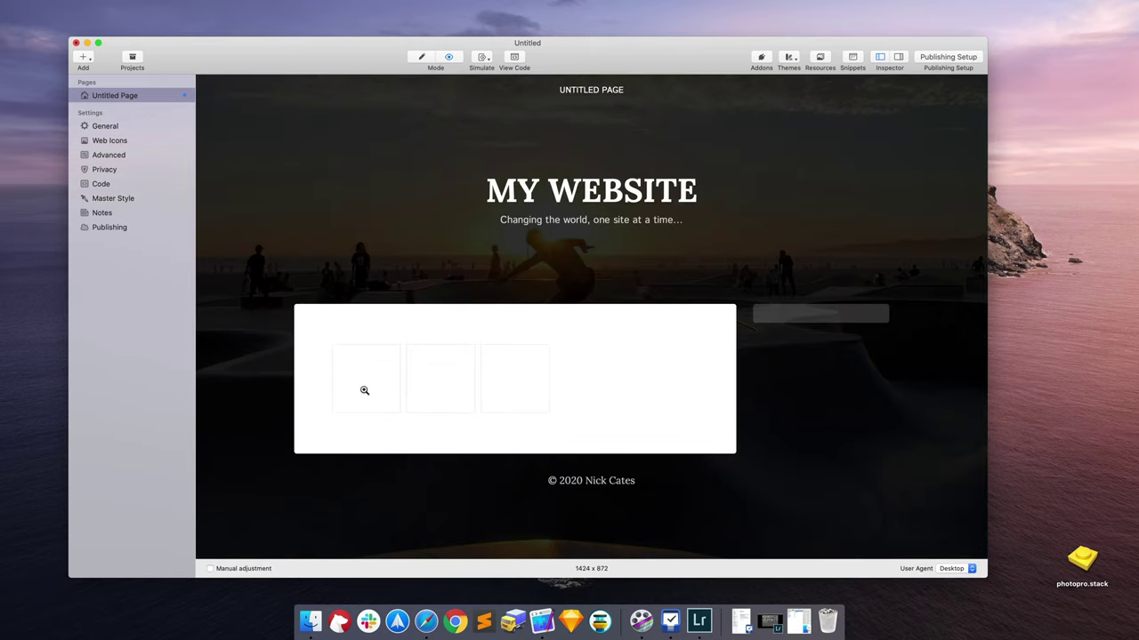
pyautogui.press('super+r')
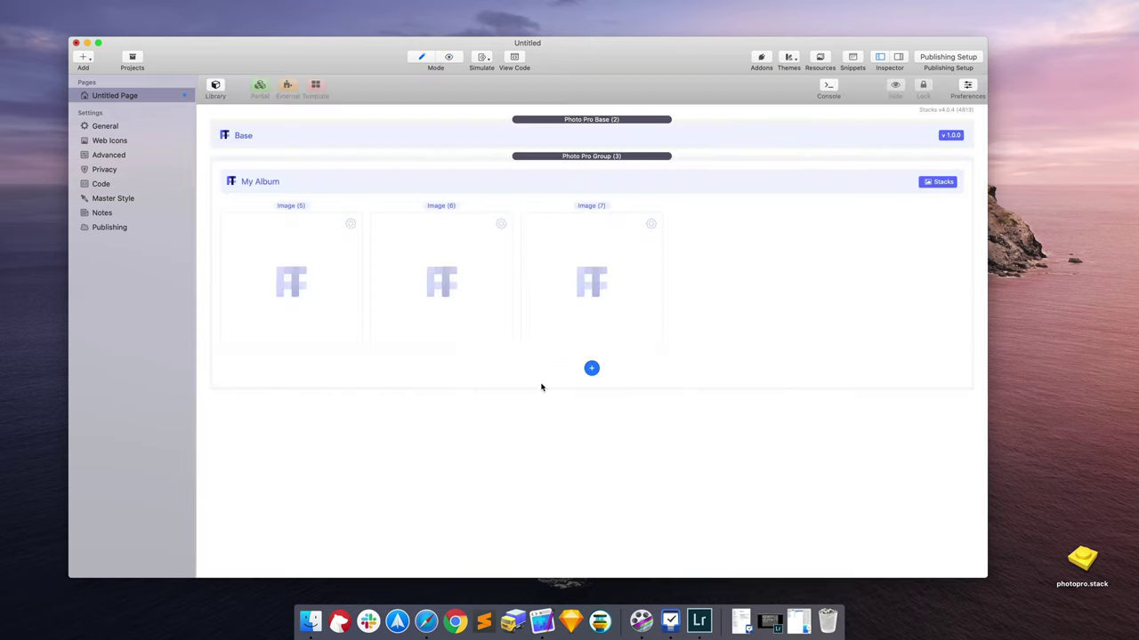
# Step: Select the first image slot in My Album to show its settings in the inspector
pyautogui.click(322, 281)
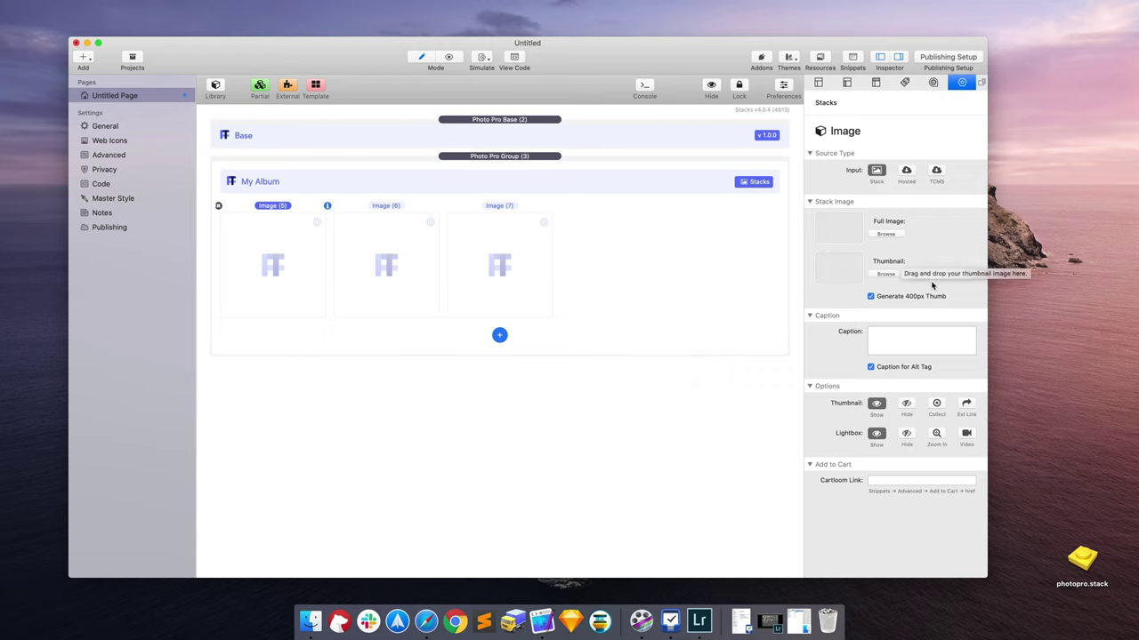
pyautogui.click(799, 608)
pyautogui.moveTo(840, 250); pyautogui.dragTo(825, 225)
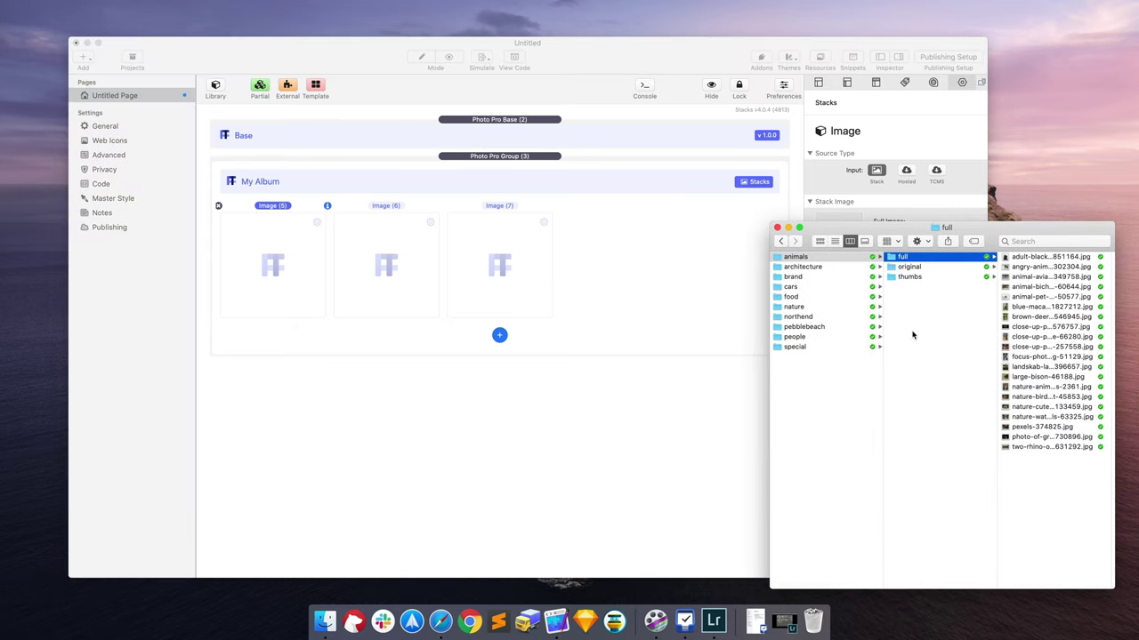
pyautogui.moveTo(1113, 587); pyautogui.dragTo(1103, 514)
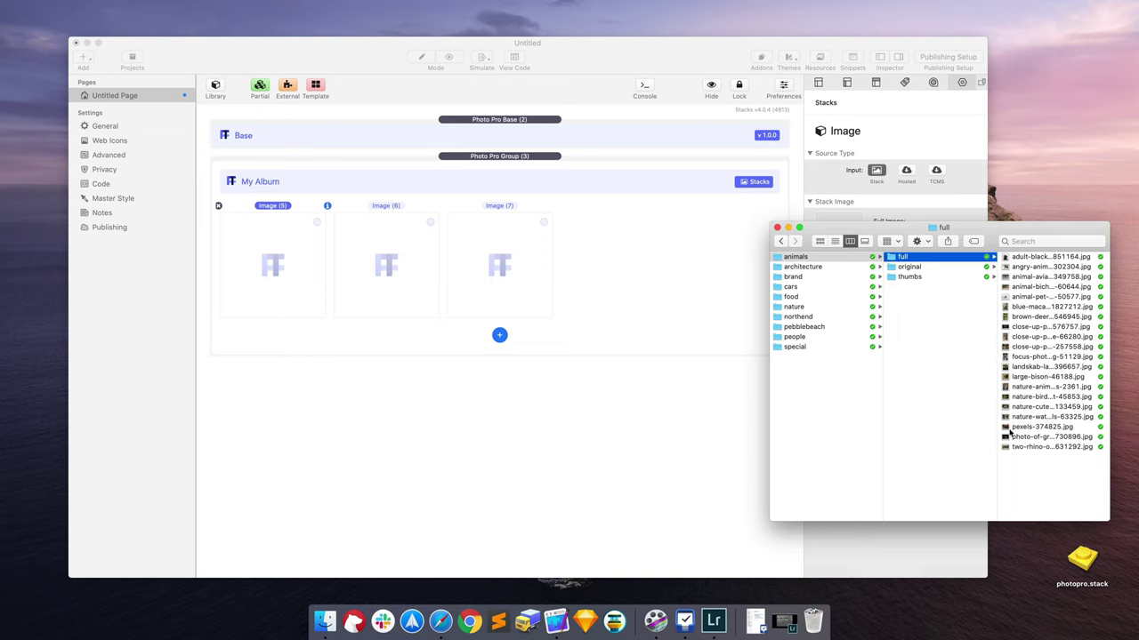
pyautogui.moveTo(999, 233); pyautogui.dragTo(1004, 300)
pyautogui.click(910, 343)
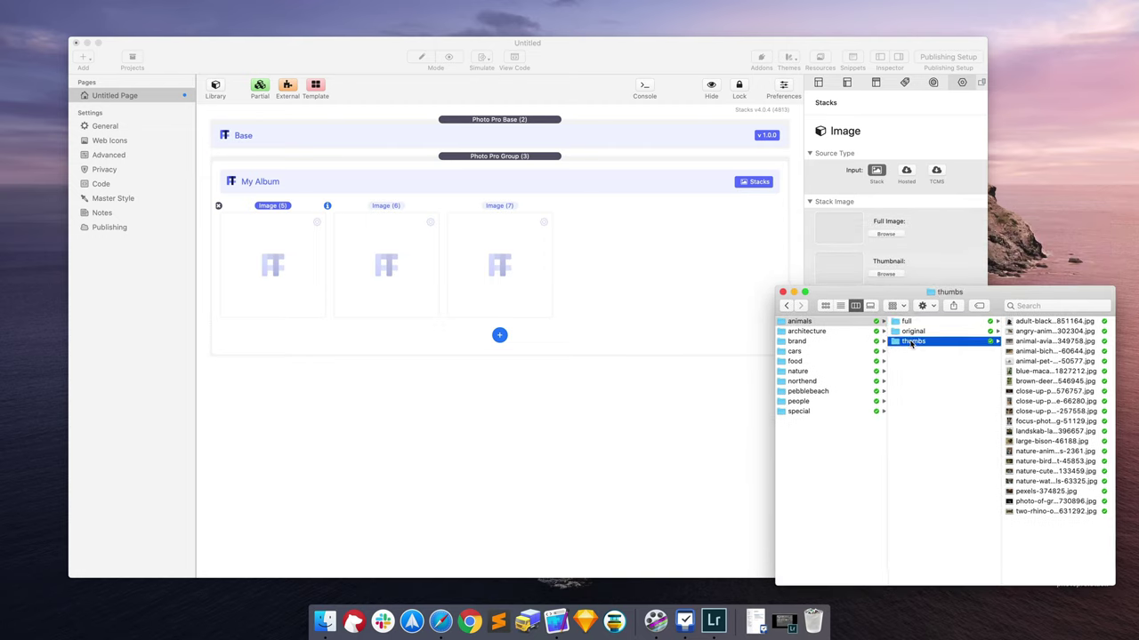
pyautogui.click(939, 326)
pyautogui.click(1023, 325)
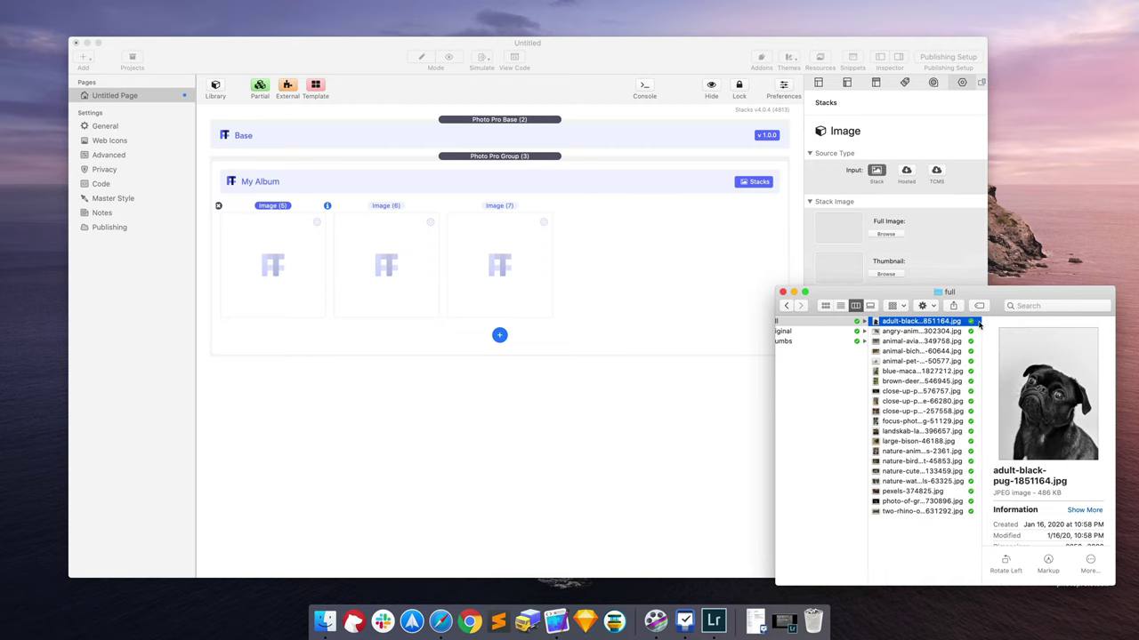
pyautogui.moveTo(917, 325); pyautogui.dragTo(844, 236)
pyautogui.click(912, 235)
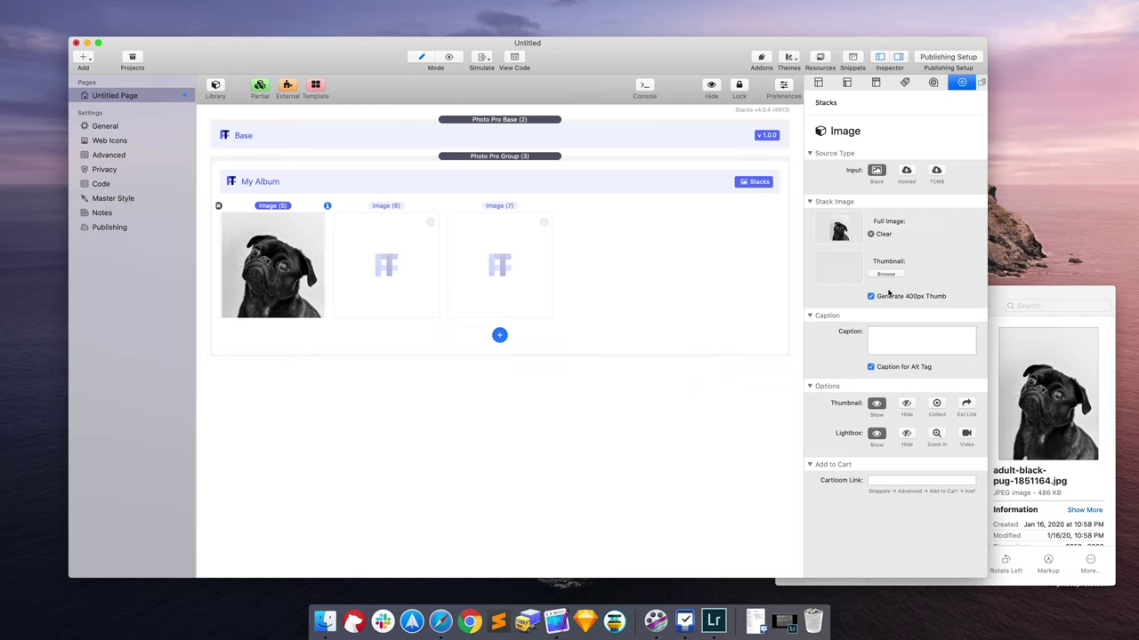
pyautogui.moveTo(915, 301)
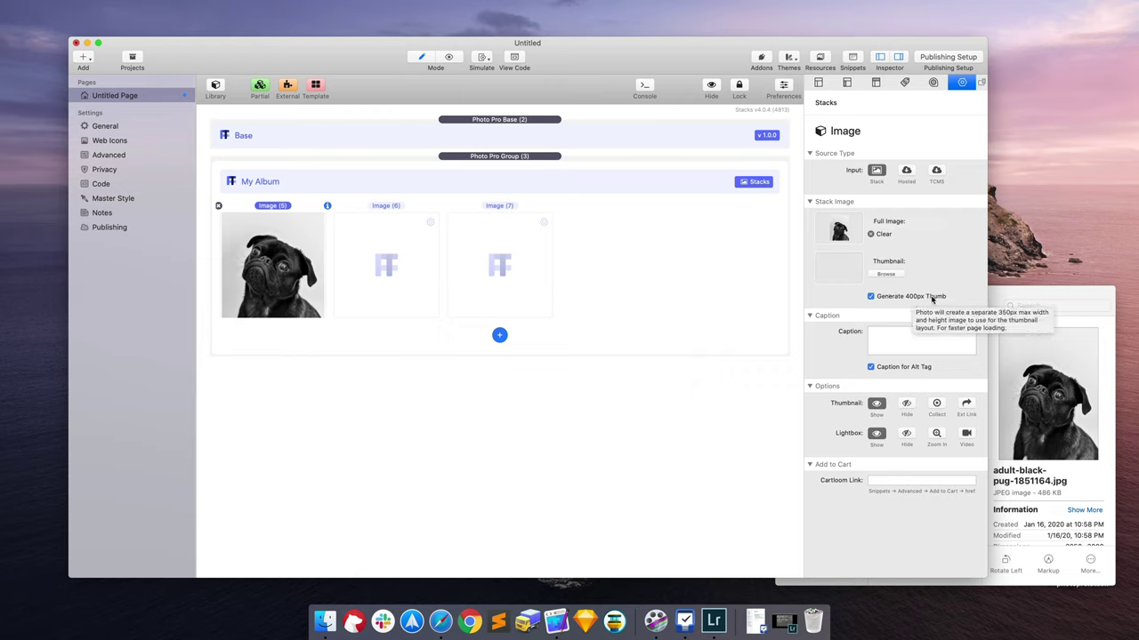
pyautogui.click(498, 439)
pyautogui.press('super+r')
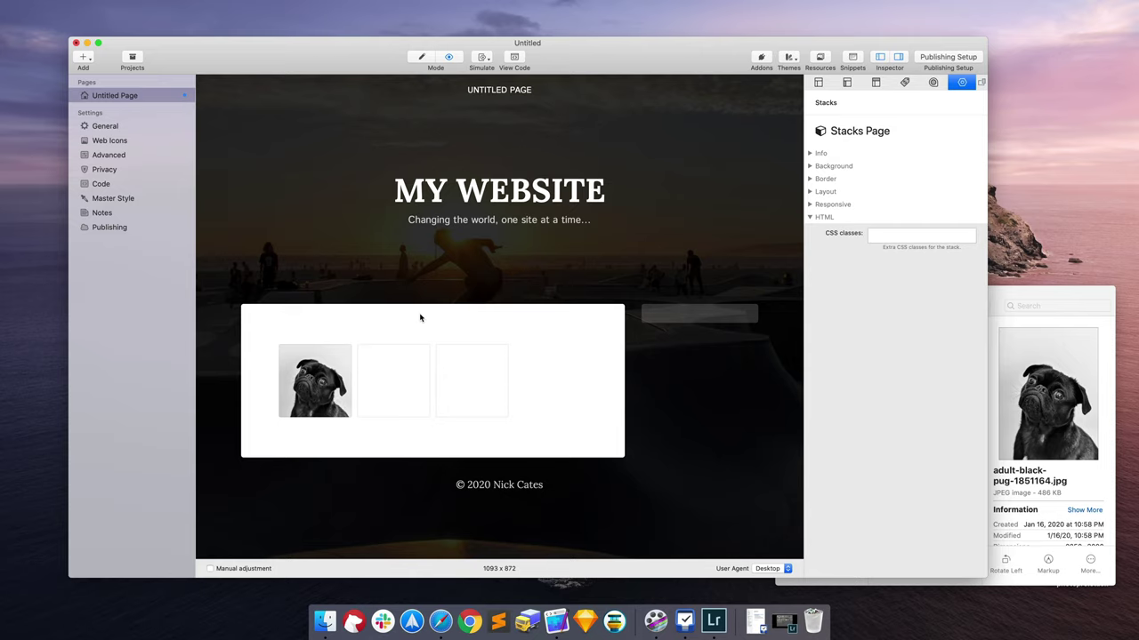
pyautogui.press('super+e')
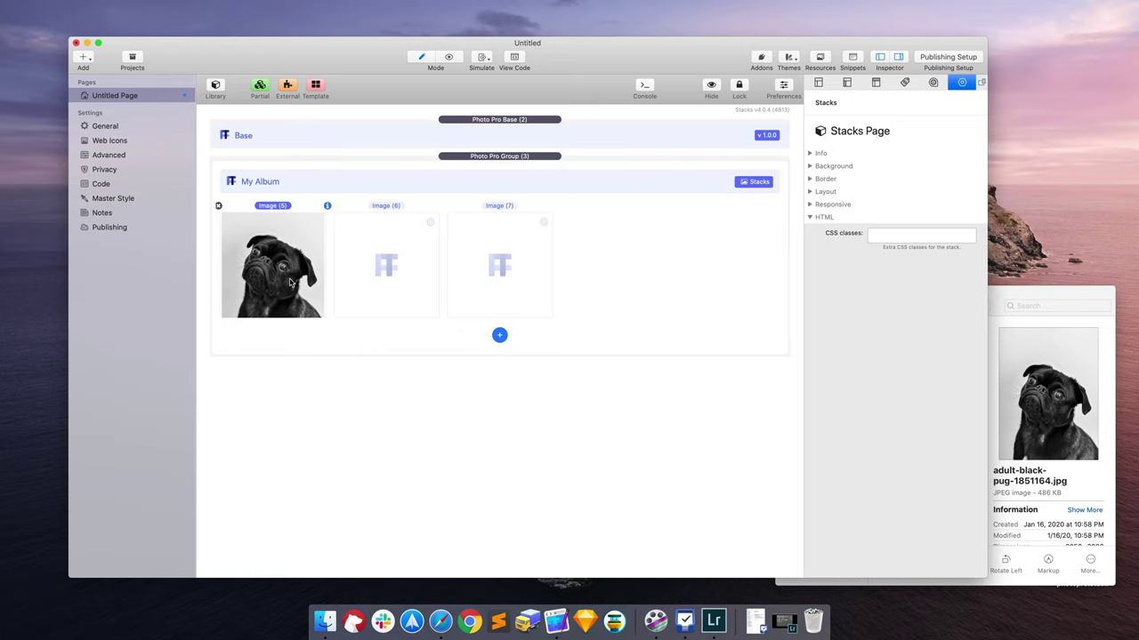
# Step: Drop the tiger photo angry-animal-big-carnivore-302304.jpg from the thumbs folder onto the first image's Thumbnail well
pyautogui.click(289, 283)
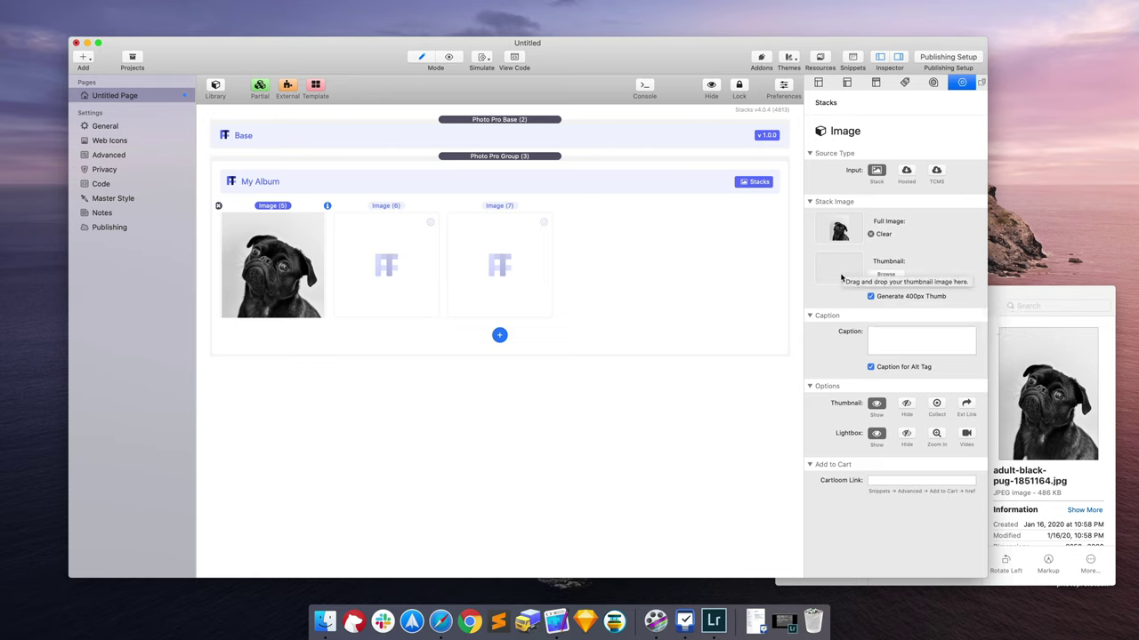
pyautogui.click(1021, 299)
pyautogui.press('Left')
pyautogui.press('Down')
pyautogui.press('Down')
pyautogui.press('Right')
pyautogui.click(912, 332)
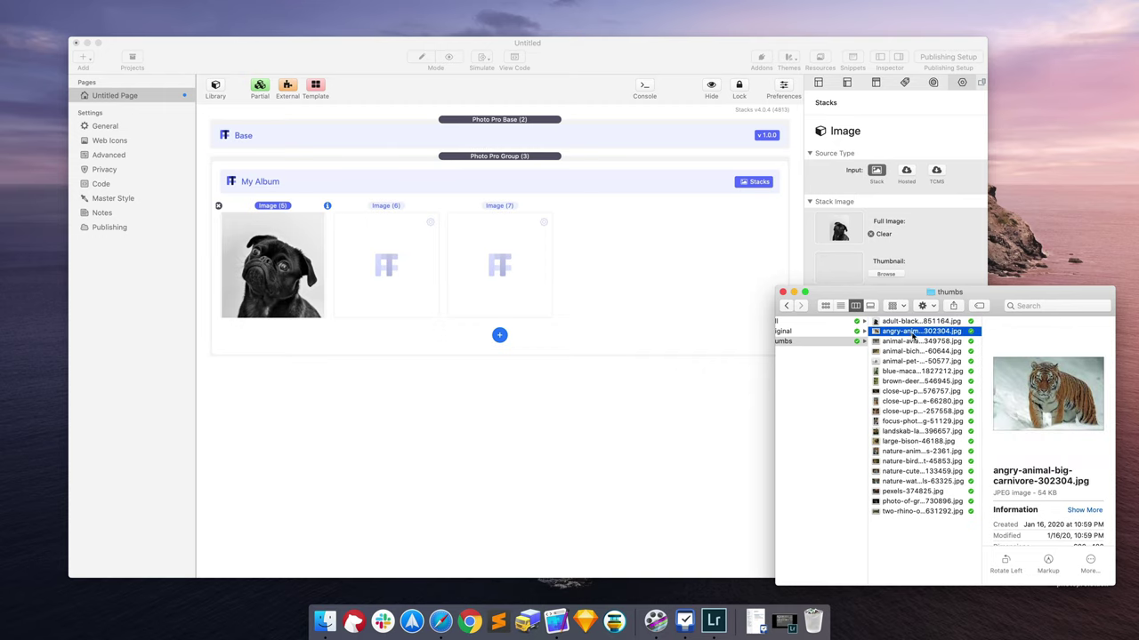
pyautogui.moveTo(913, 335); pyautogui.dragTo(840, 269)
pyautogui.click(631, 426)
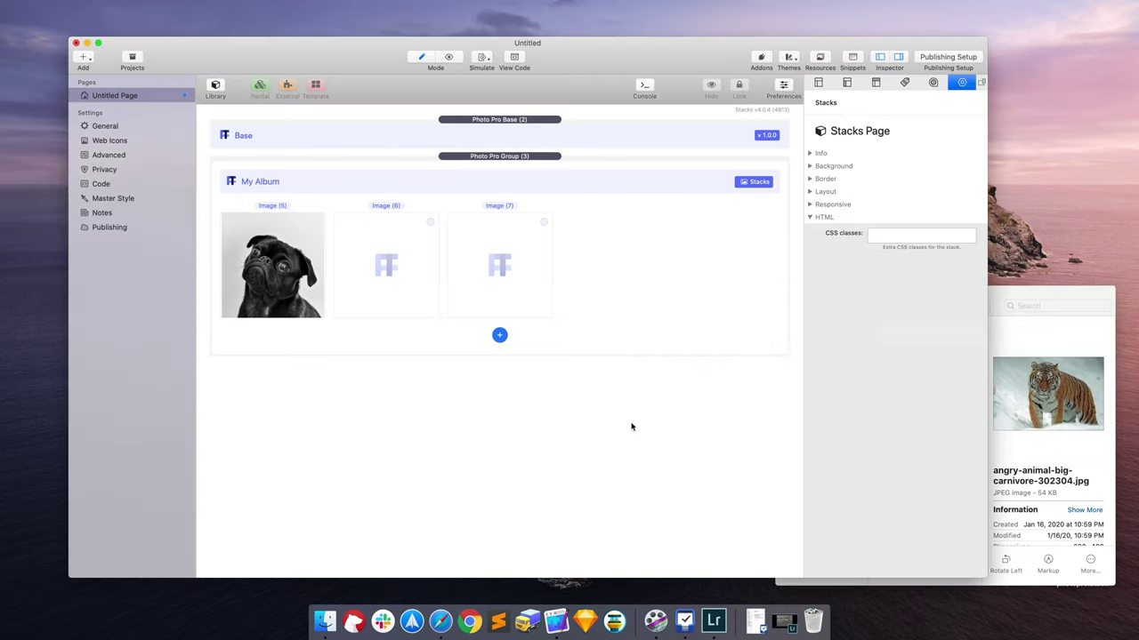
pyautogui.press('super+r')
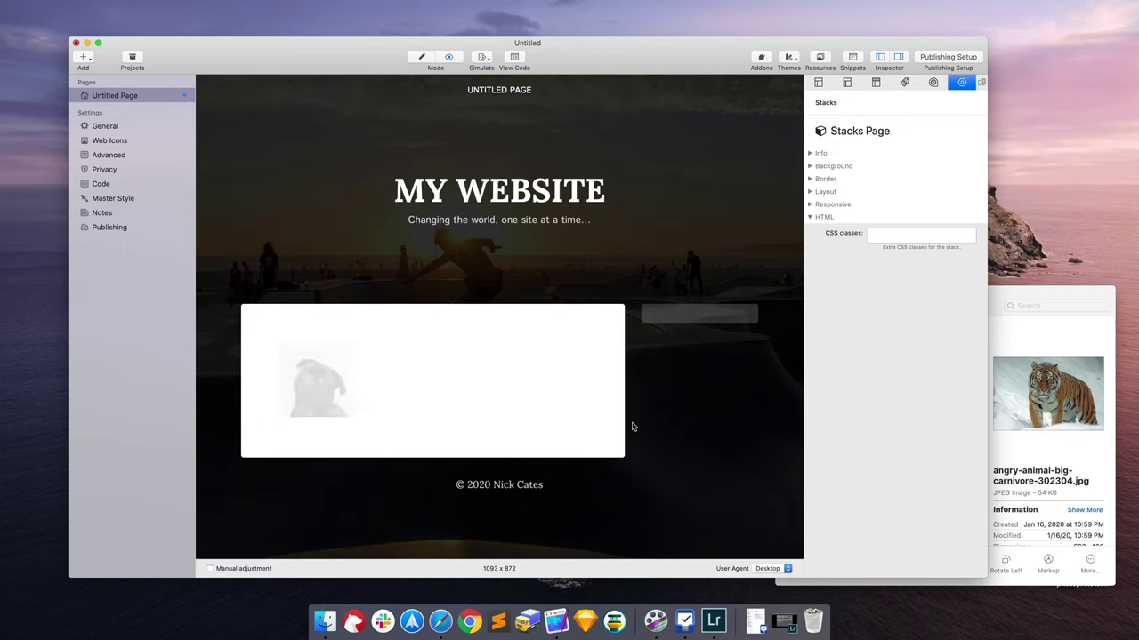
pyautogui.press('super+r')
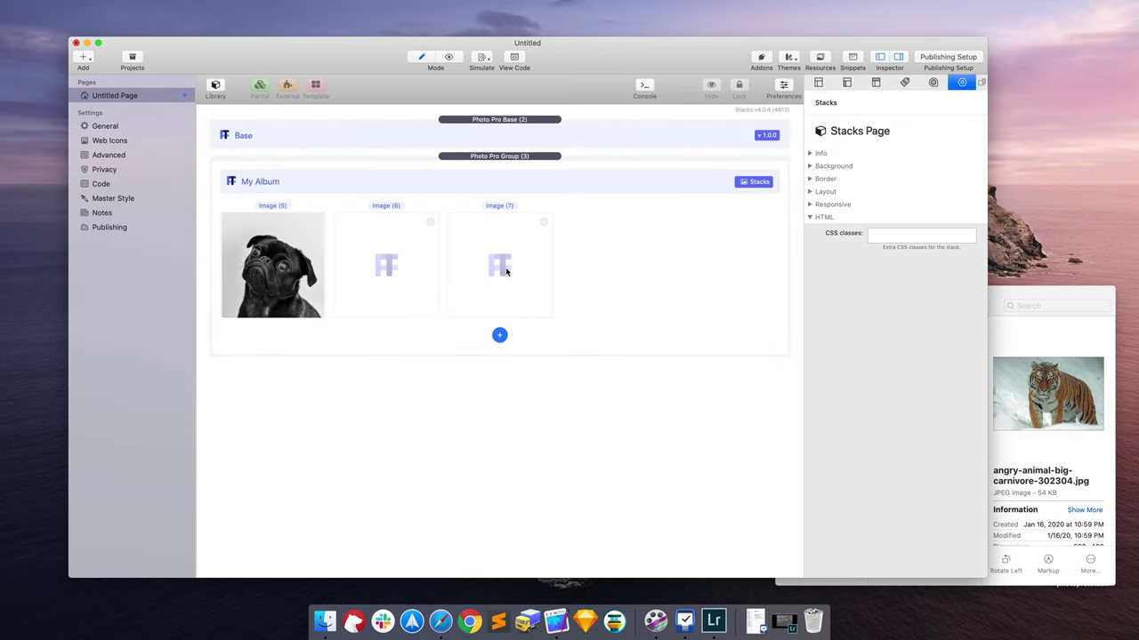
# Step: Uncheck Generate 400px Thumb and preview the tiger thumbnail with its pug lightbox
pyautogui.click(324, 252)
pyautogui.click(890, 300)
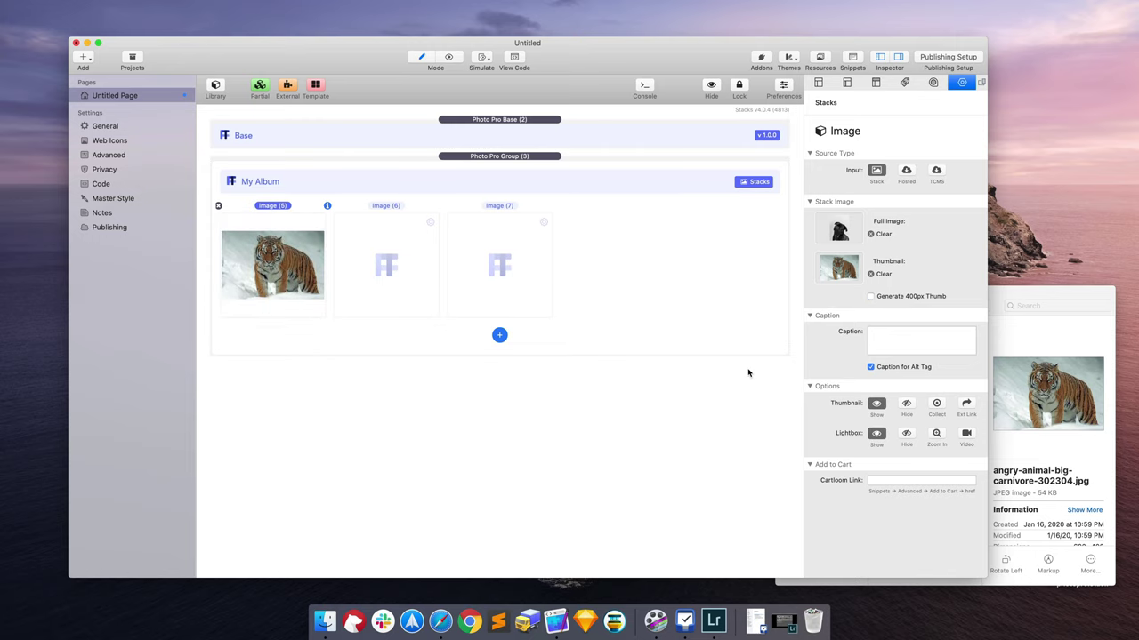
pyautogui.press('super+r')
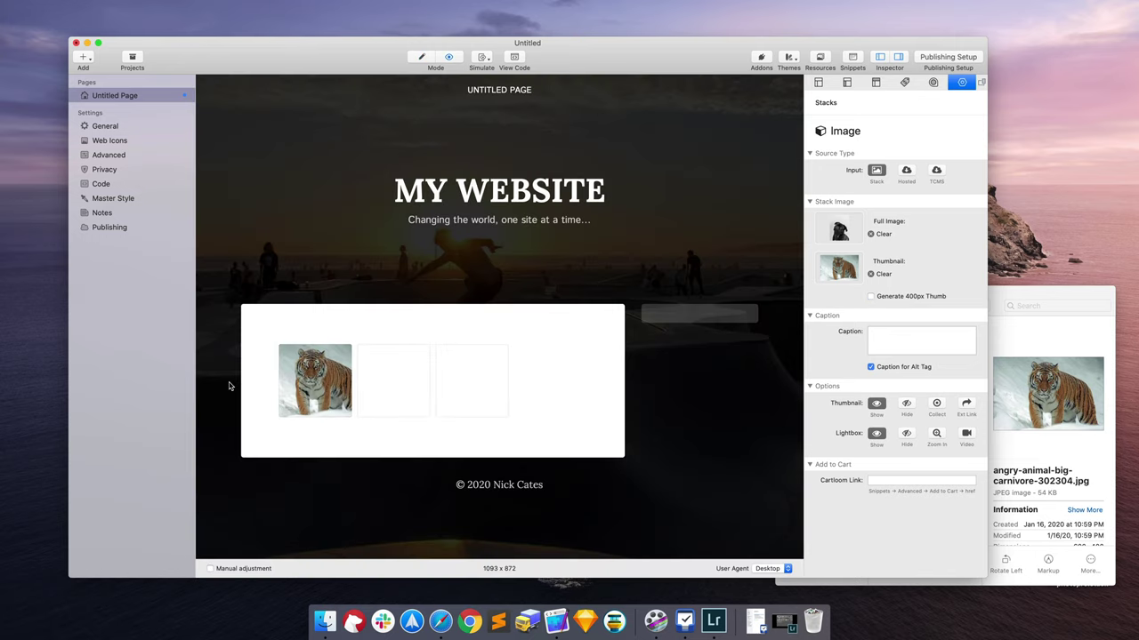
pyautogui.click(306, 383)
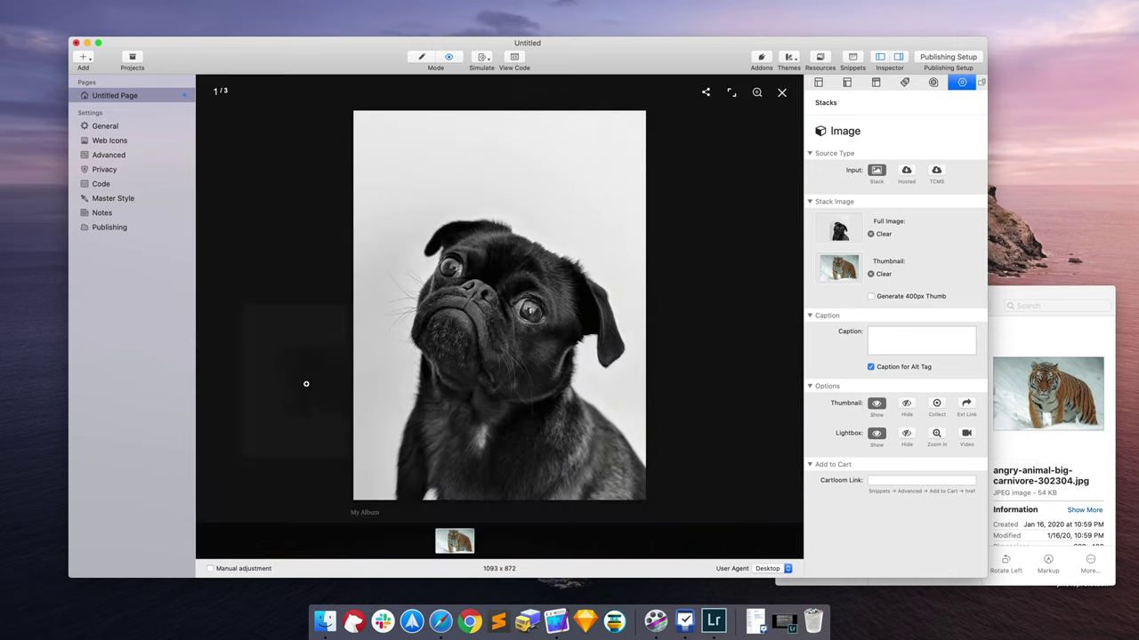
pyautogui.click(782, 92)
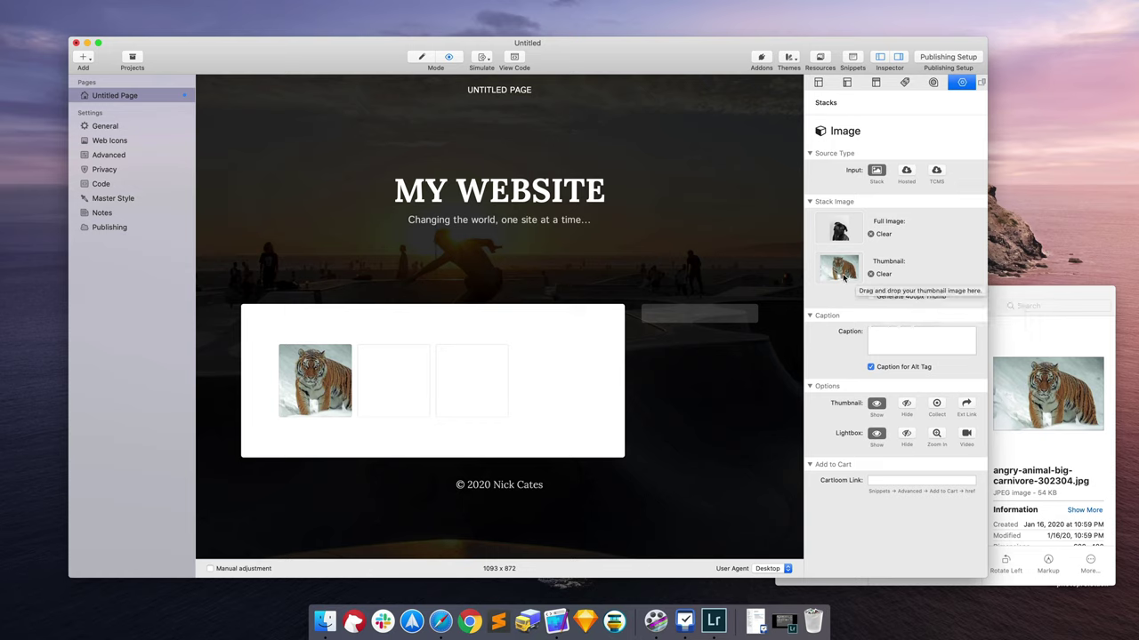
# Step: Clear the Thumbnail well and drop adult-black-pug-1851164.jpg from the thumbs folder in its place
pyautogui.click(871, 275)
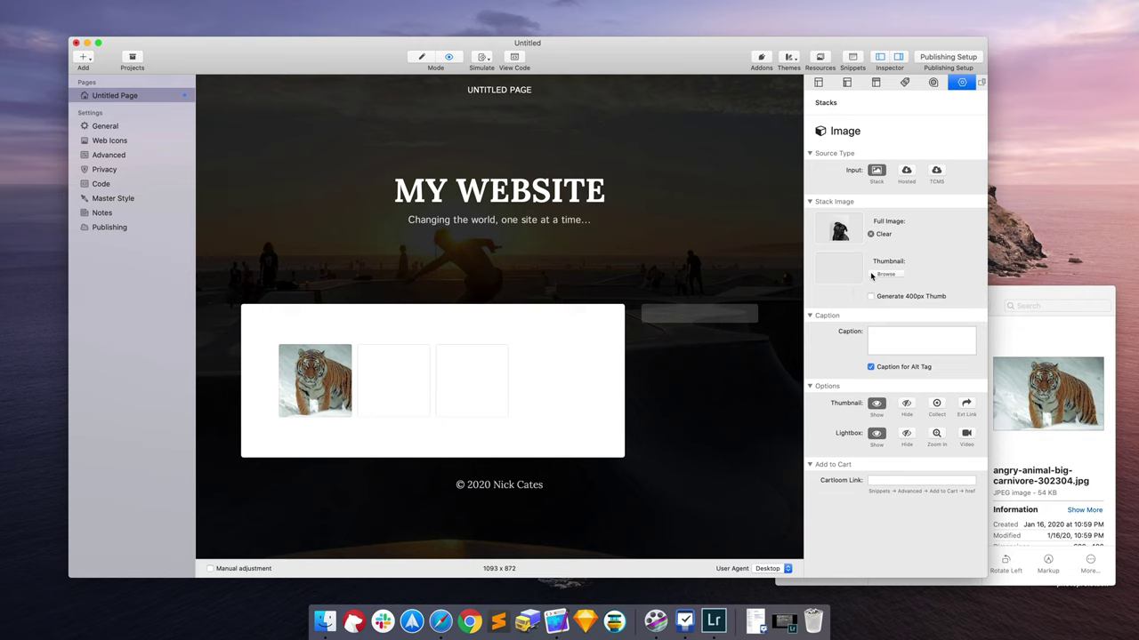
pyautogui.click(1012, 297)
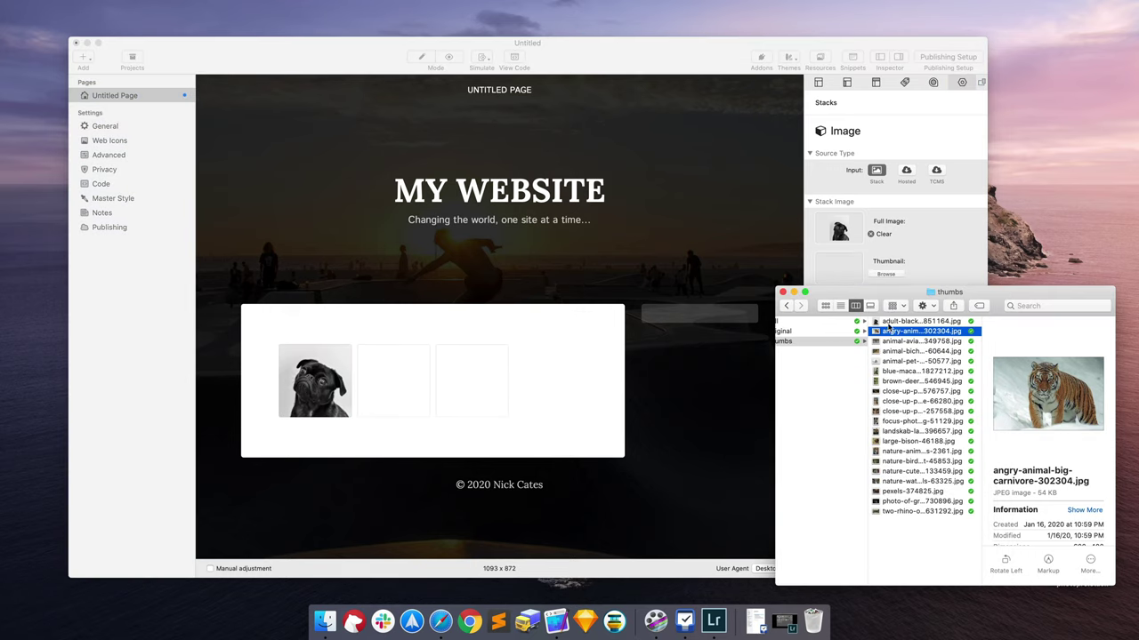
pyautogui.moveTo(892, 325); pyautogui.dragTo(838, 270)
pyautogui.click(685, 230)
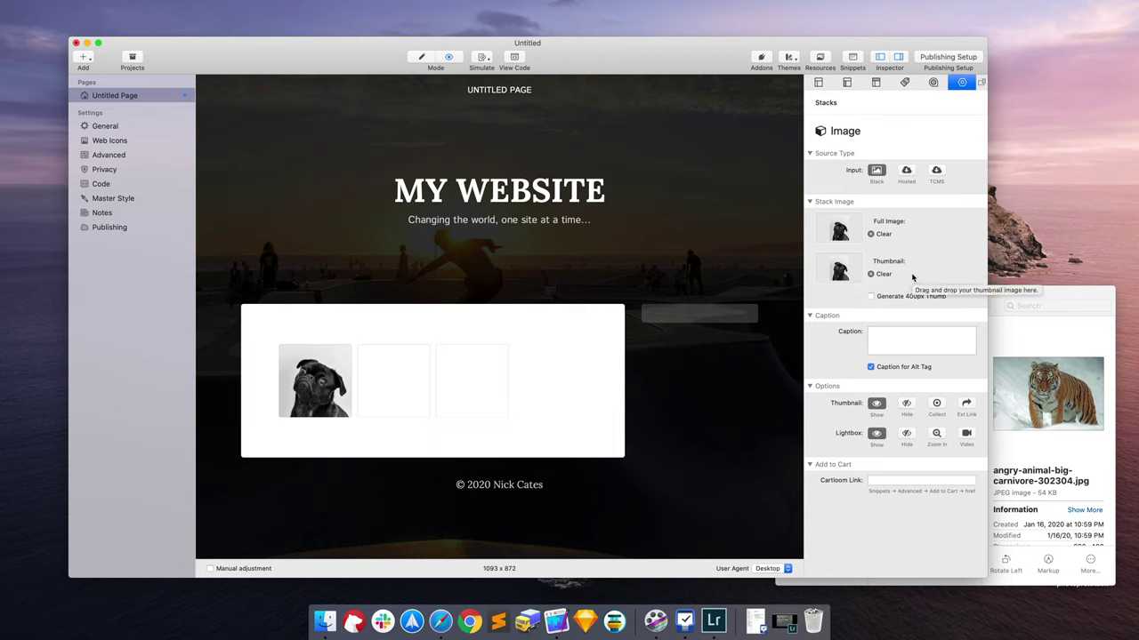
pyautogui.click(871, 275)
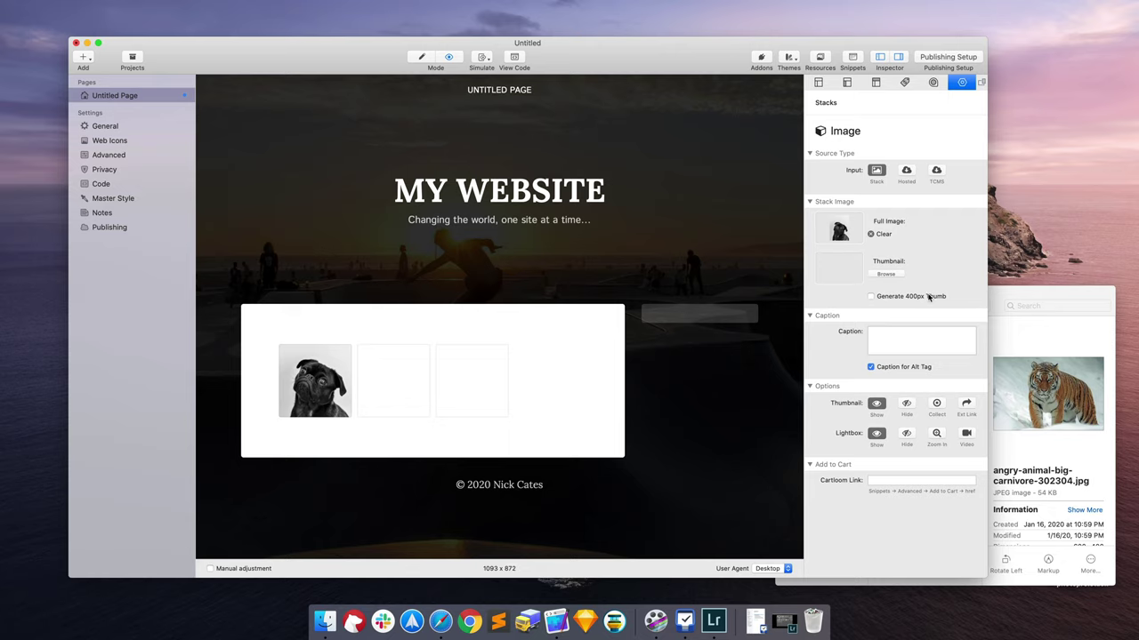
pyautogui.click(1033, 298)
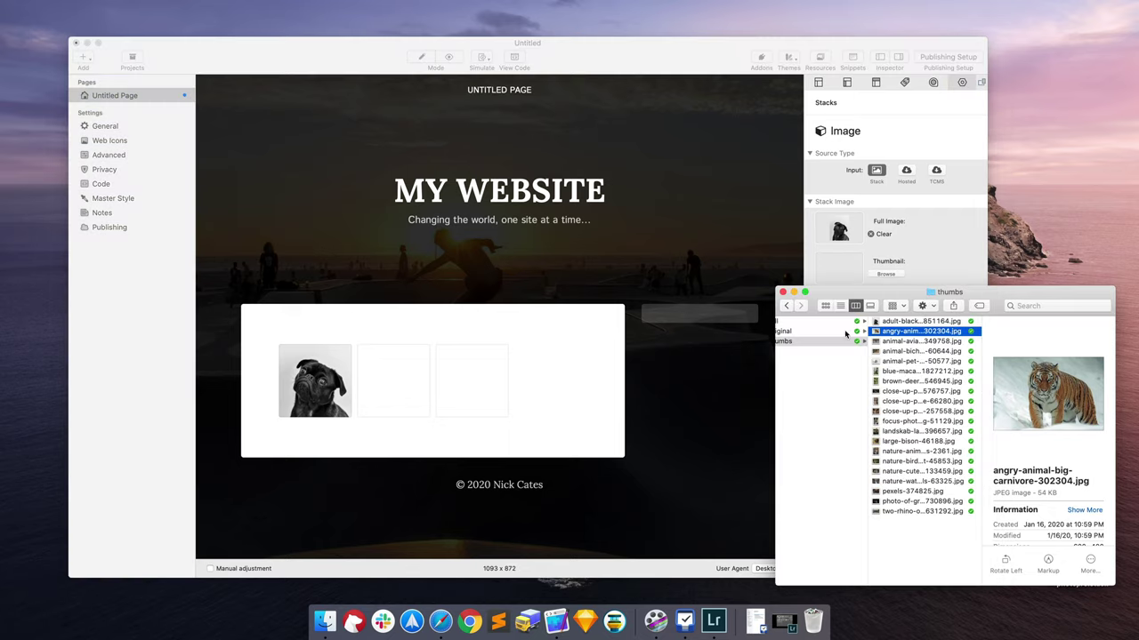
pyautogui.moveTo(891, 324); pyautogui.dragTo(840, 272)
pyautogui.click(694, 247)
pyautogui.press('super+r')
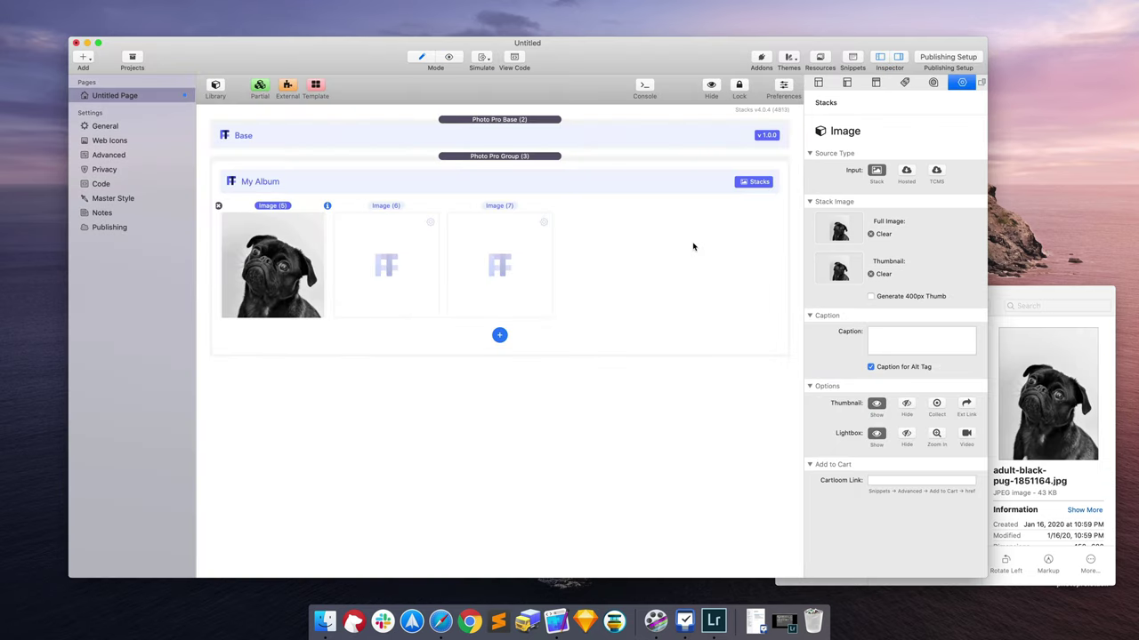
pyautogui.click(893, 332)
# Step: Enter the caption 'Pug dog' and check it in the preview lightbox
pyautogui.write('Pug dog')
pyautogui.press('super+r')
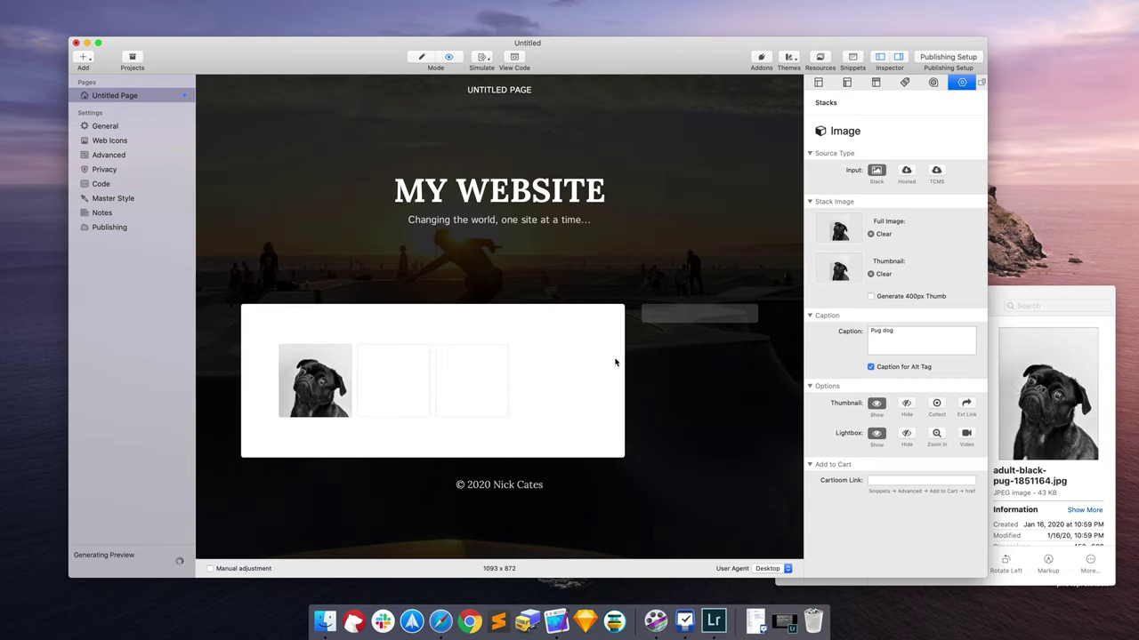
pyautogui.moveTo(318, 352)
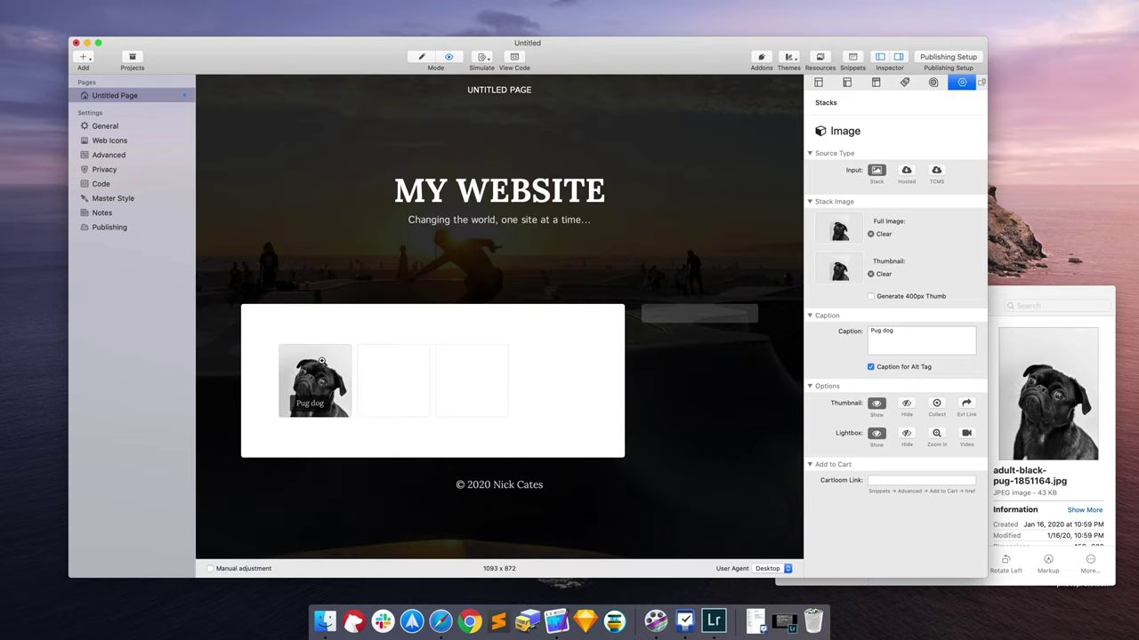
pyautogui.click(322, 361)
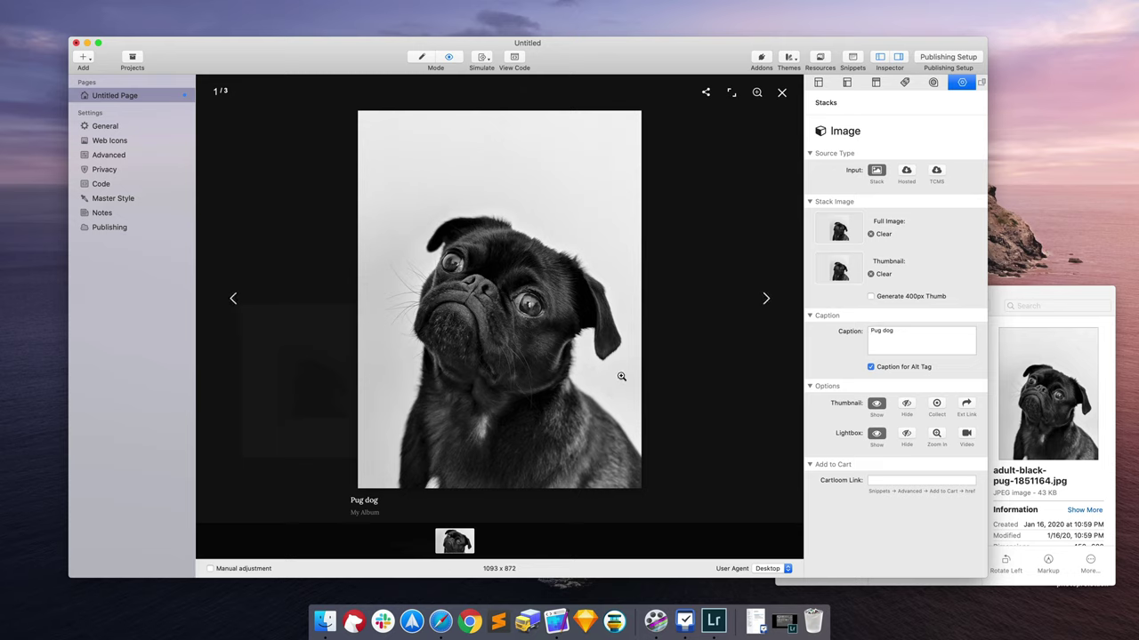
pyautogui.click(736, 390)
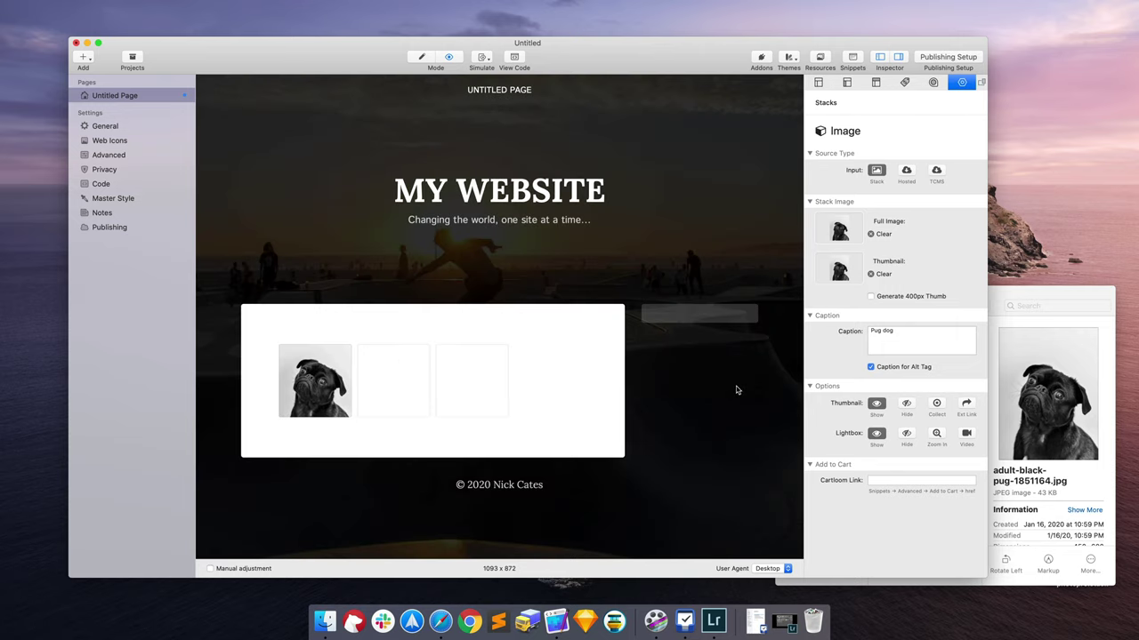
pyautogui.press('super+e')
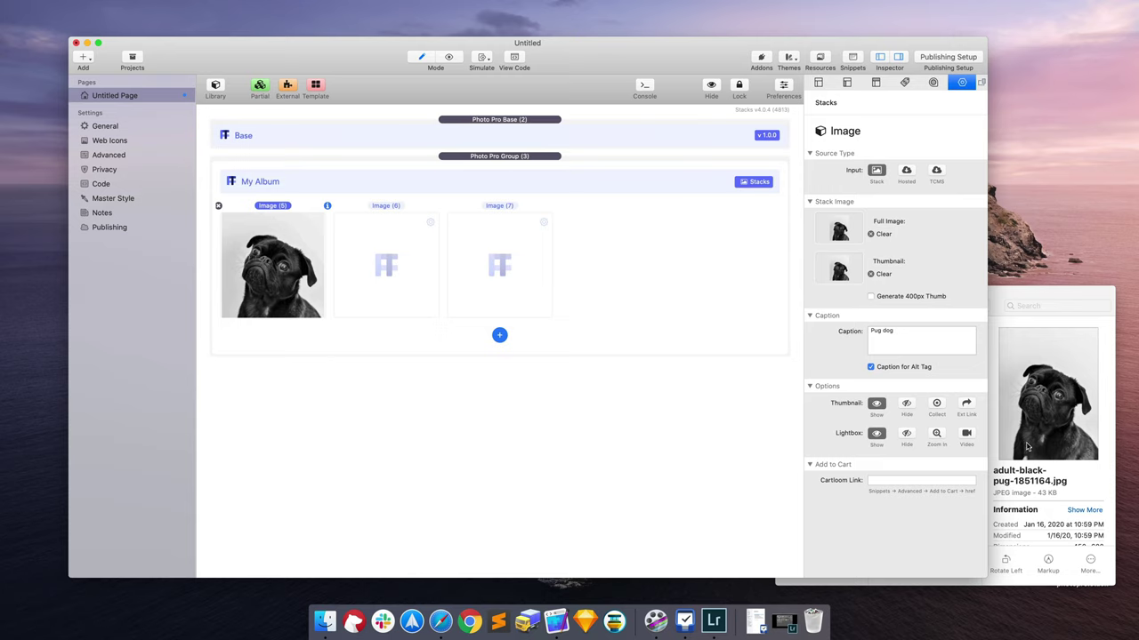
# Step: Set the Photo Pro Group's thumbnail Caption Style to Hide and view the pug in the lightbox
pyautogui.click(404, 185)
pyautogui.scroll(-10, 914, 507)
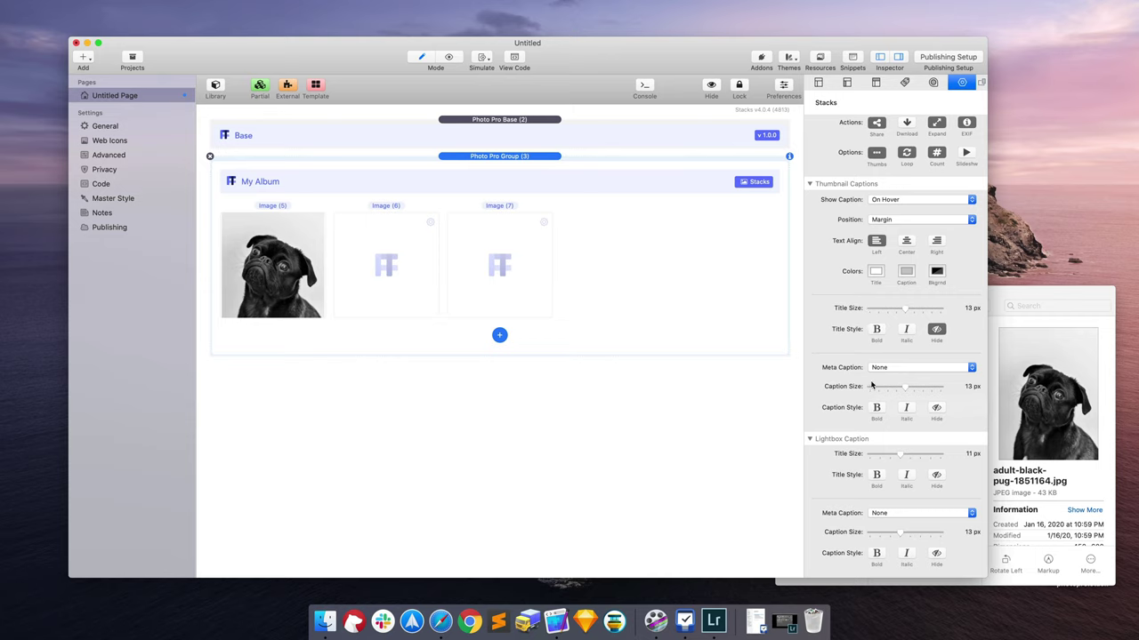
pyautogui.click(937, 408)
pyautogui.press('super+r')
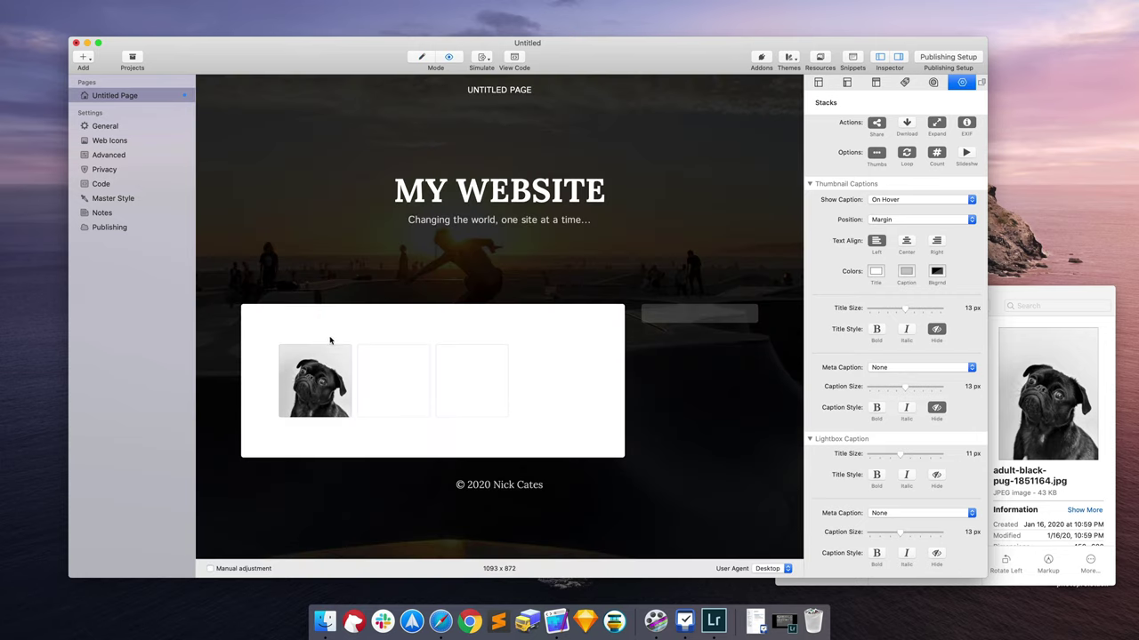
pyautogui.click(314, 365)
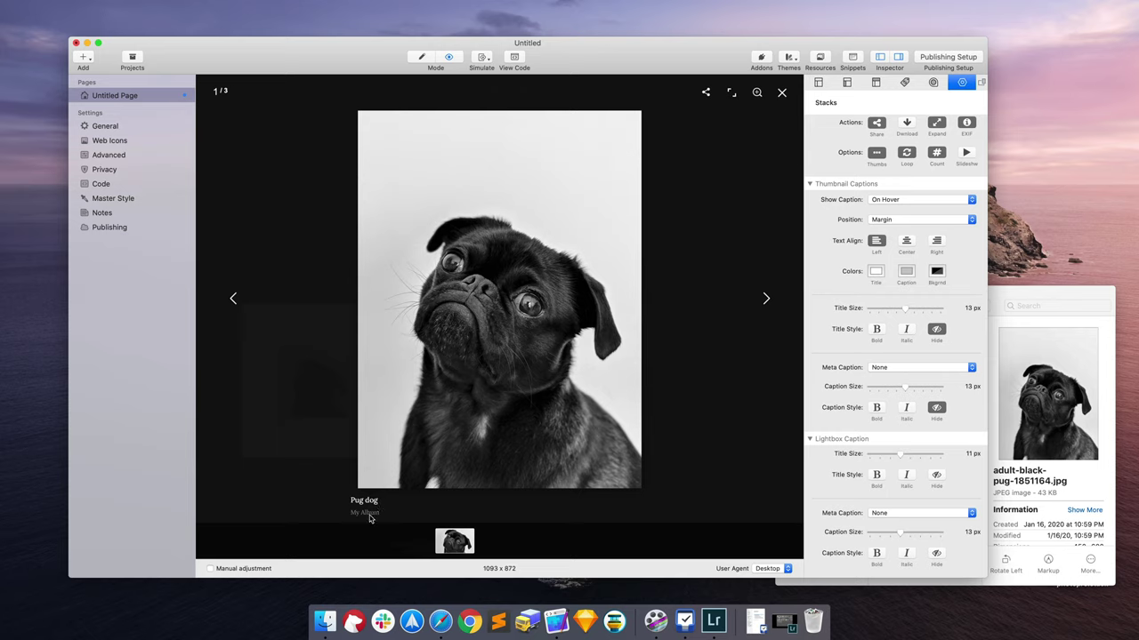
pyautogui.scroll(10, 925, 322)
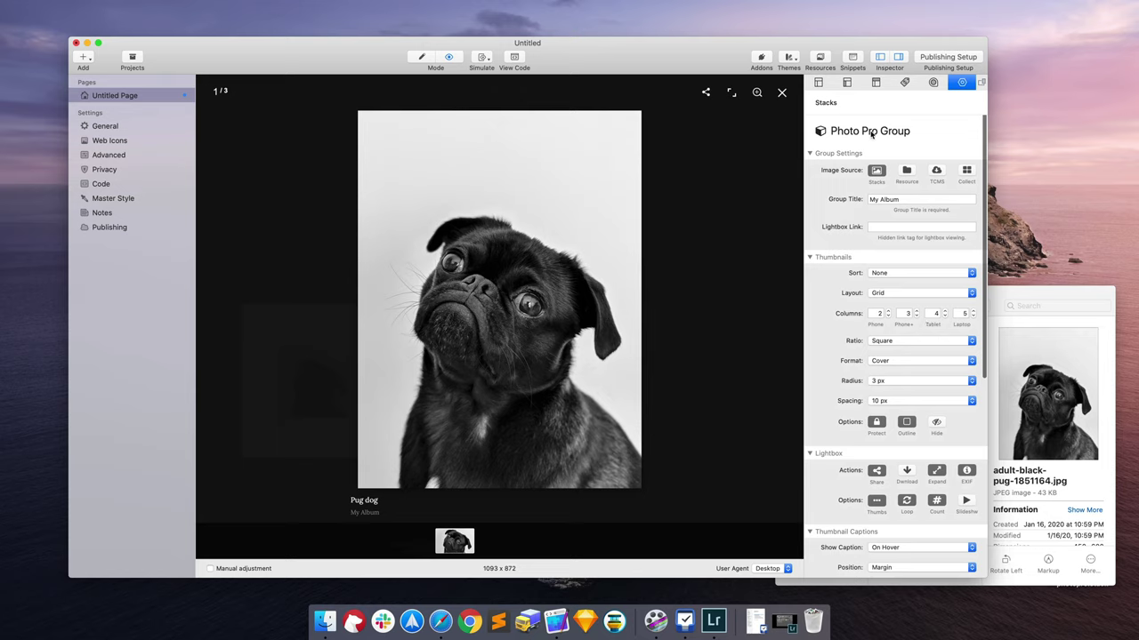
# Step: Rename the group title from My Album to 'Dog album' and check the pug lightbox
pyautogui.tripleClick(907, 201)
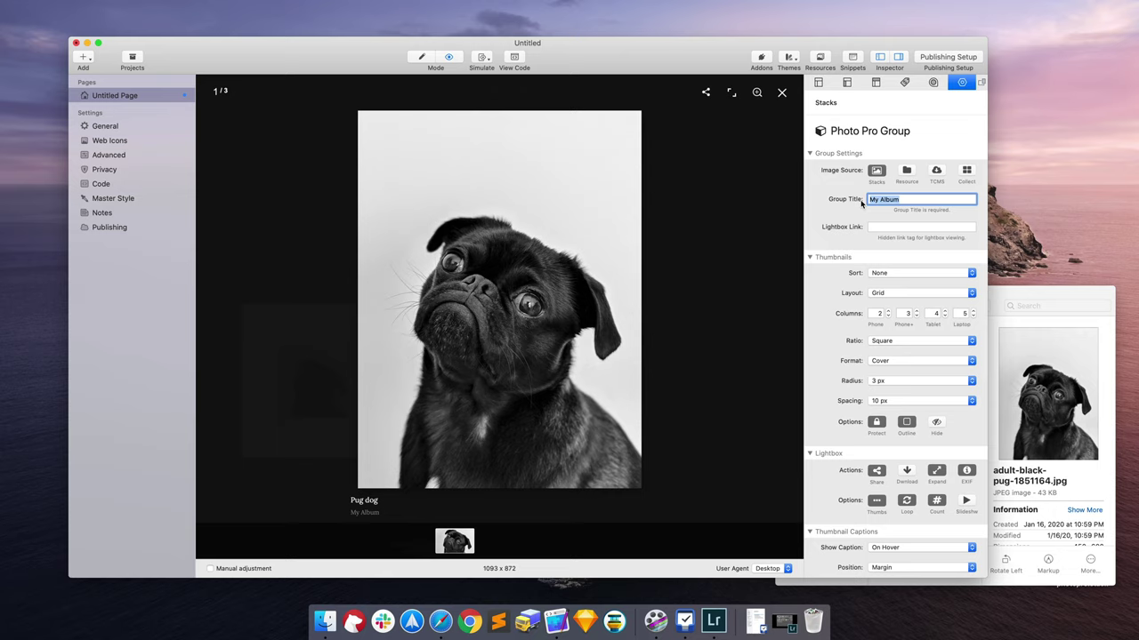
pyautogui.write('Dog')
pyautogui.press('Return')
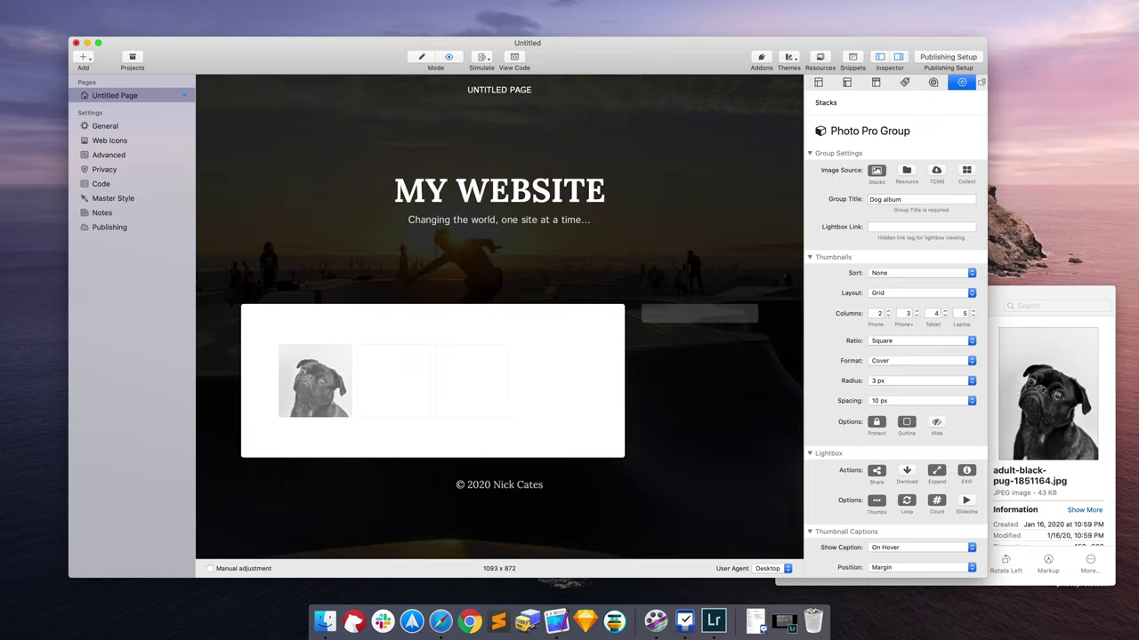
pyautogui.click(310, 360)
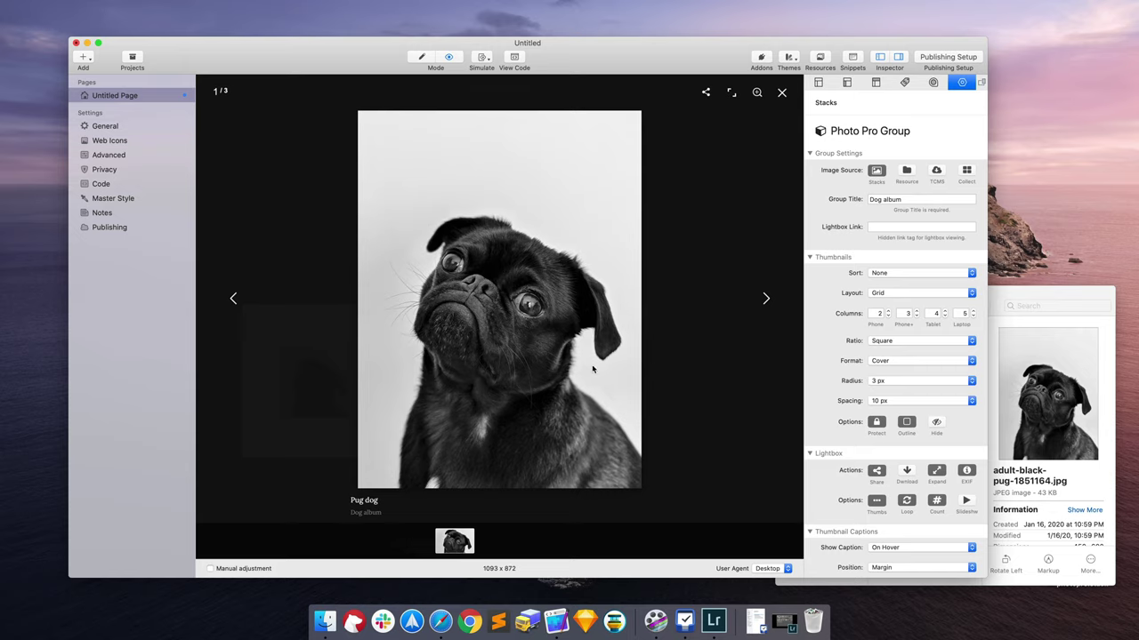
# Step: Empty the Group Title to see the title-required warning, then restore 'Dog album'
pyautogui.tripleClick(900, 199)
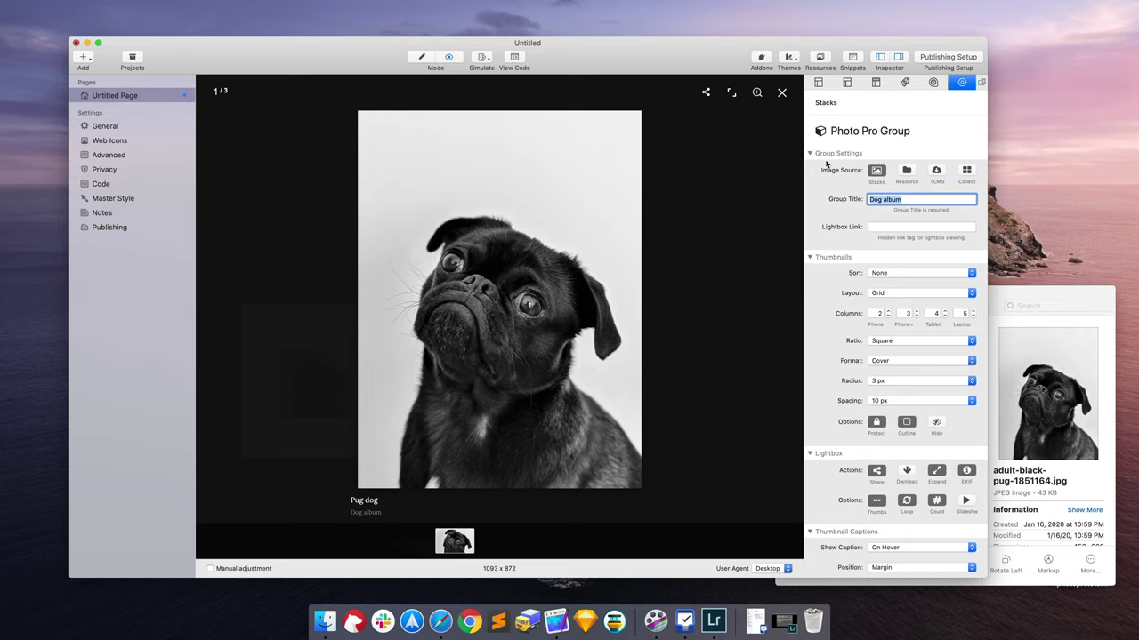
pyautogui.press('BackSpace')
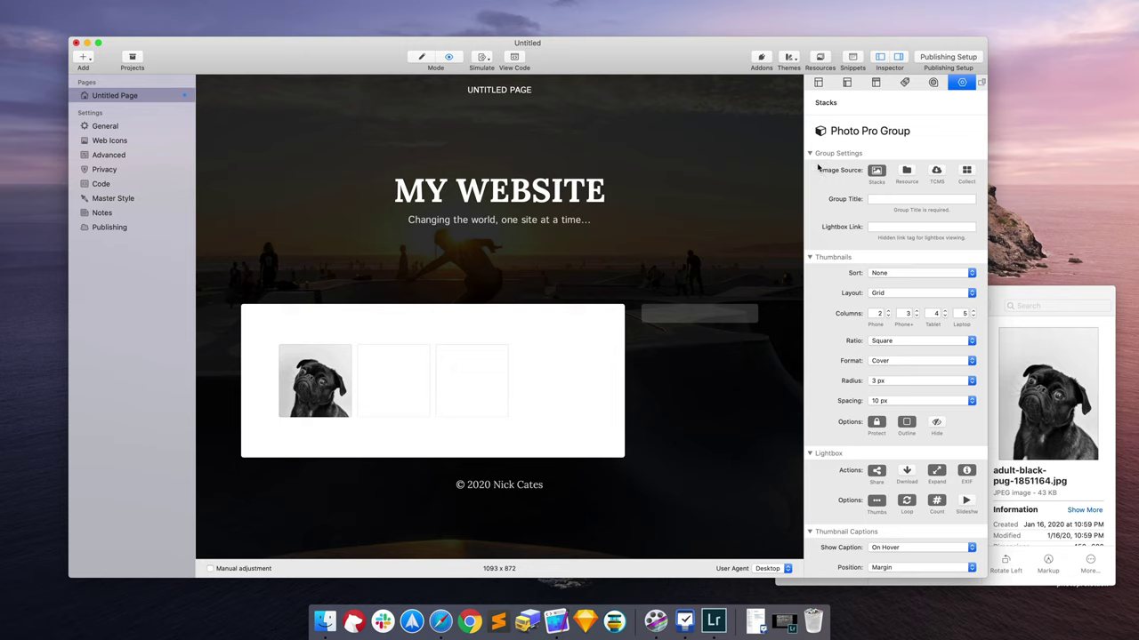
pyautogui.click(311, 383)
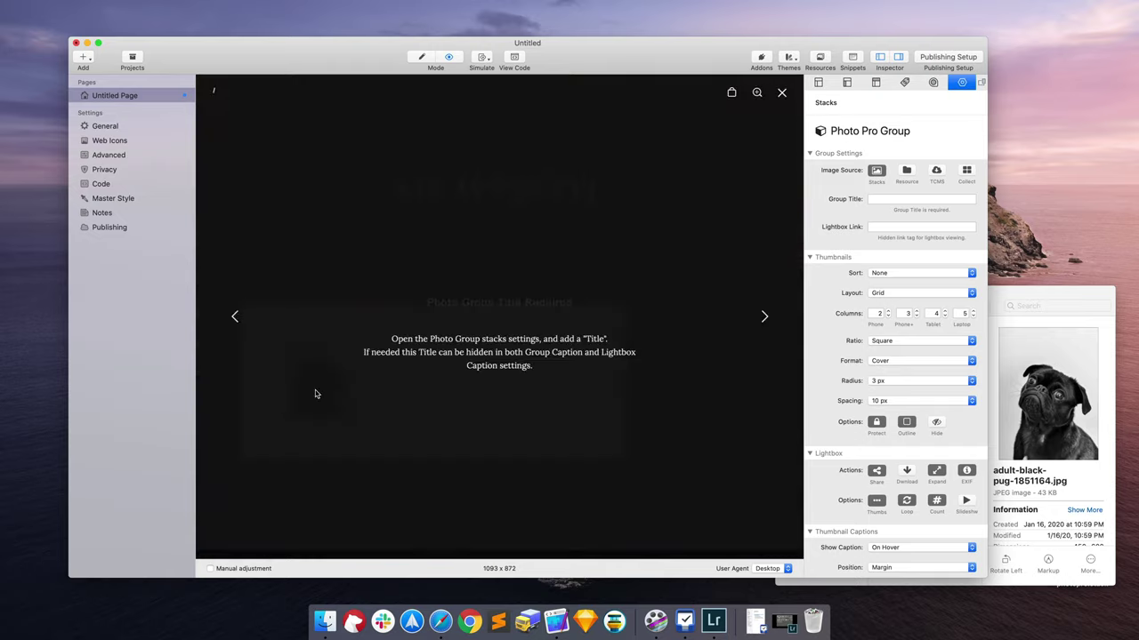
pyautogui.click(602, 401)
pyautogui.click(883, 198)
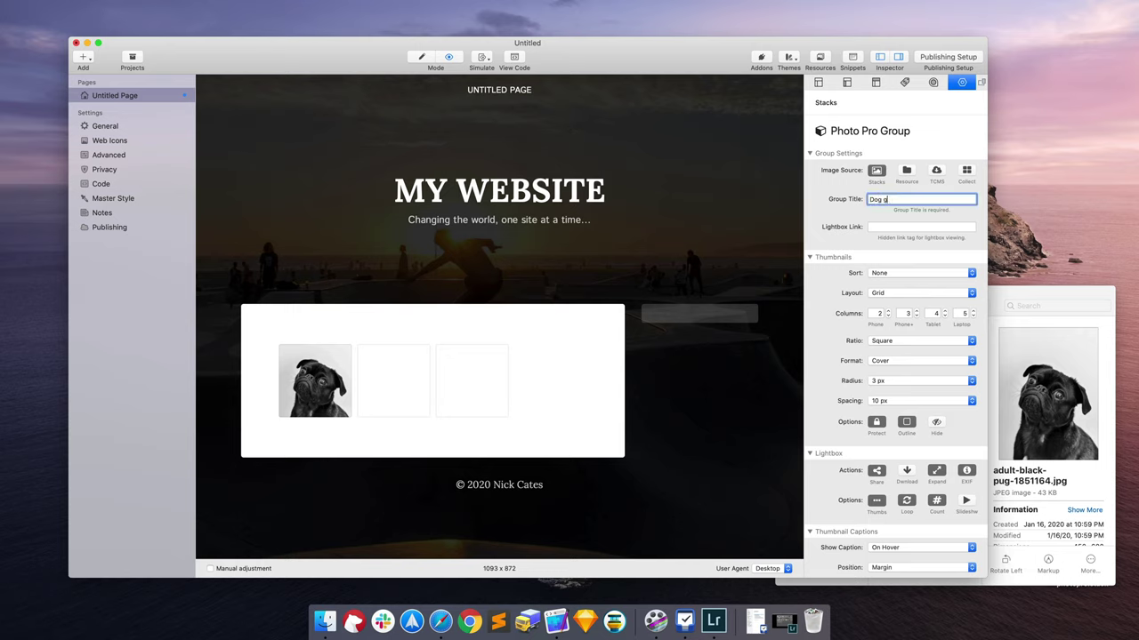
pyautogui.press('Return')
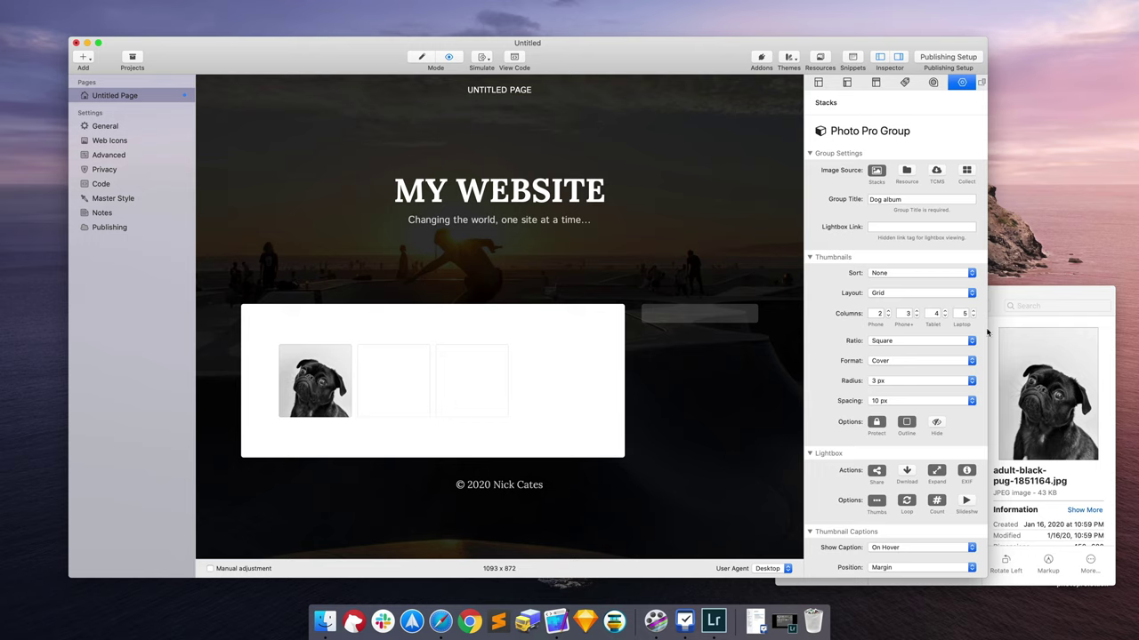
# Step: Turn off Hide for Title Style and Caption Style under Thumbnail Captions
pyautogui.scroll(-10, 976, 338)
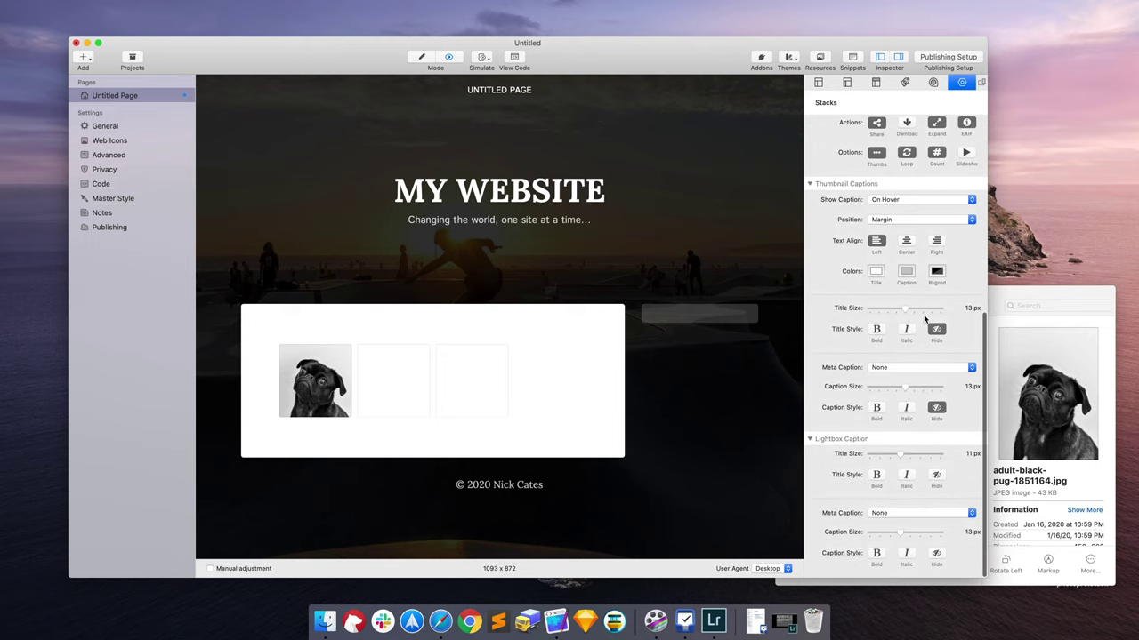
pyautogui.click(935, 329)
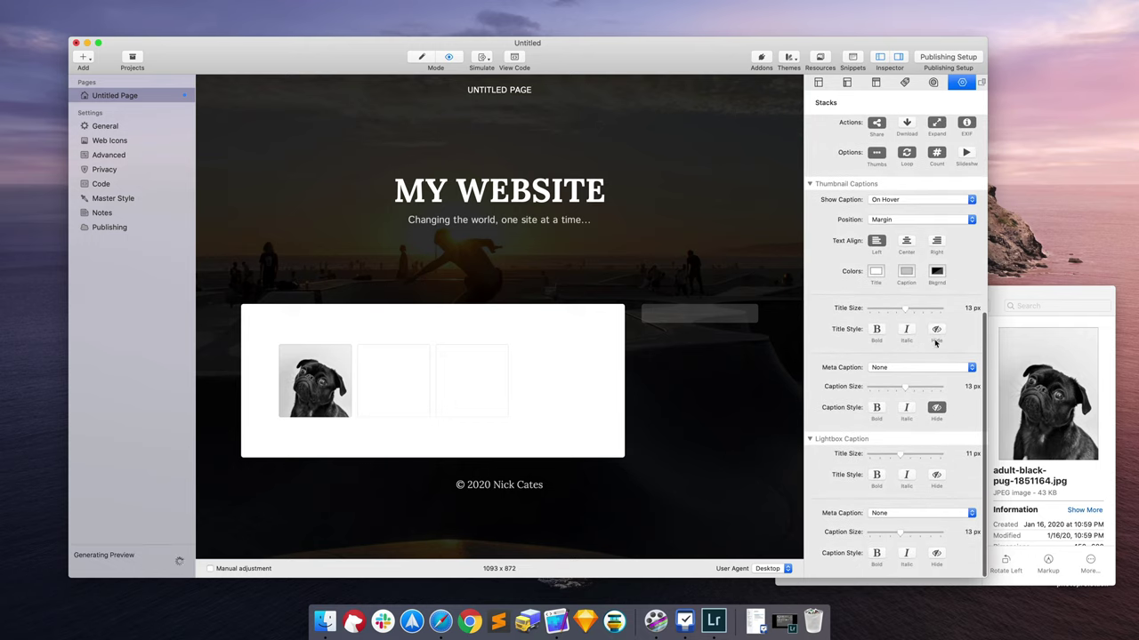
pyautogui.click(939, 410)
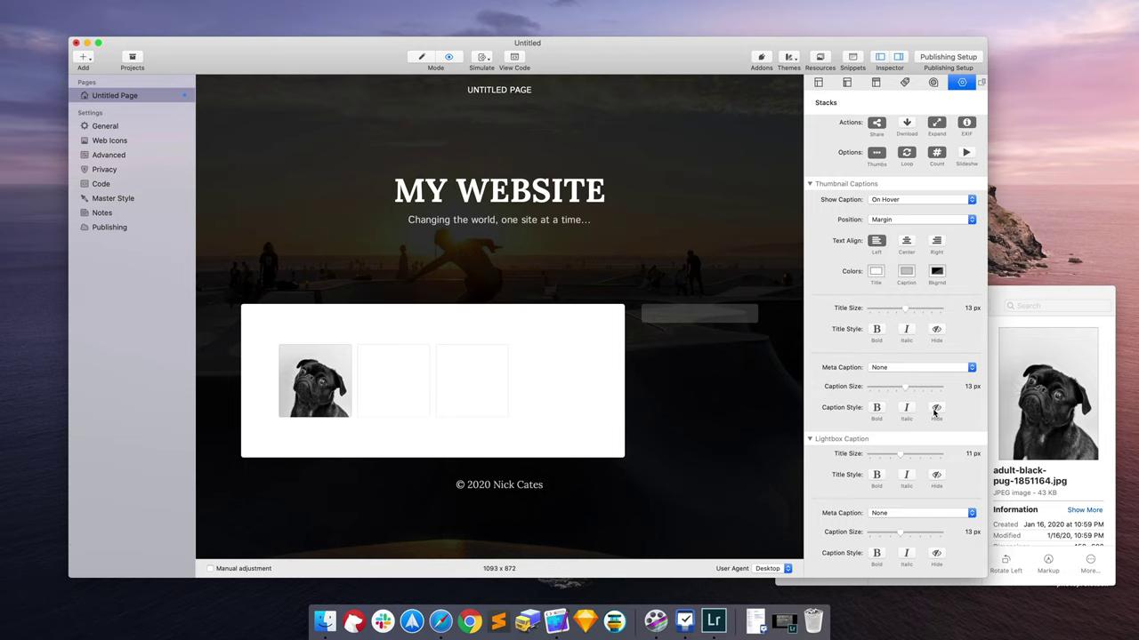
pyautogui.moveTo(310, 364)
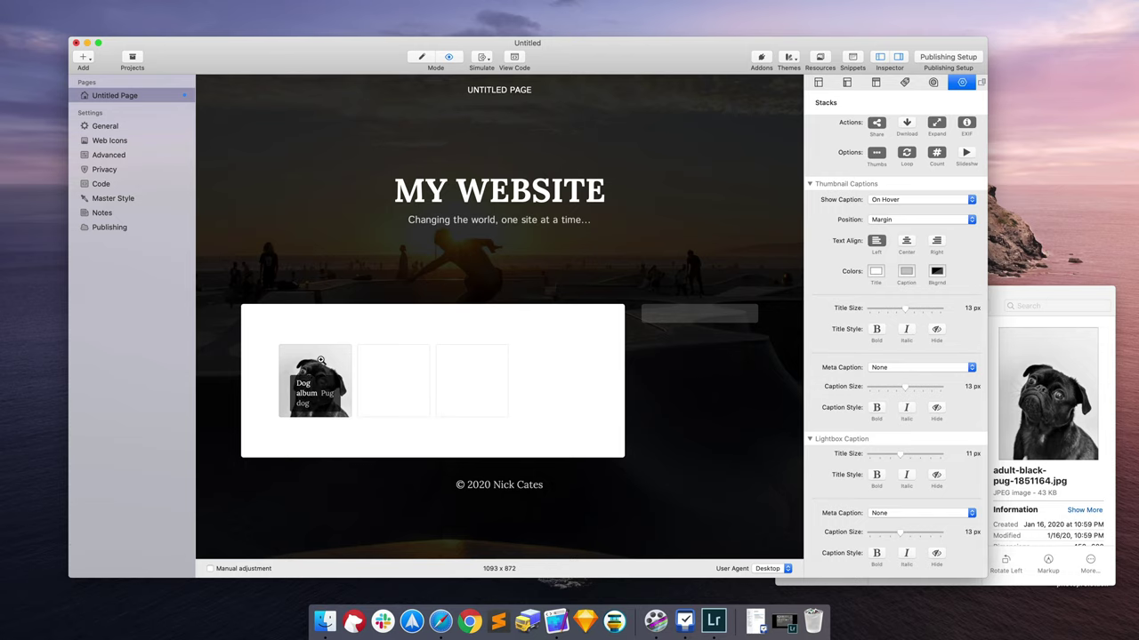
# Step: Set thumbnail Columns to 2 for Phone+, tablet and laptop, then preview the grid
pyautogui.press('super+e')
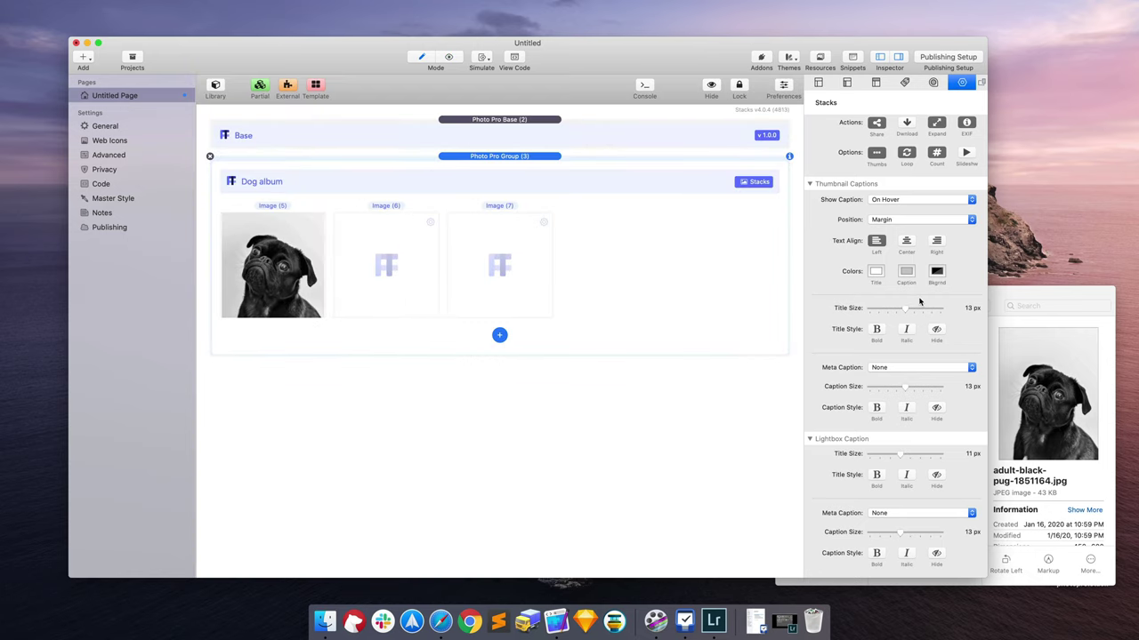
pyautogui.scroll(10, 918, 302)
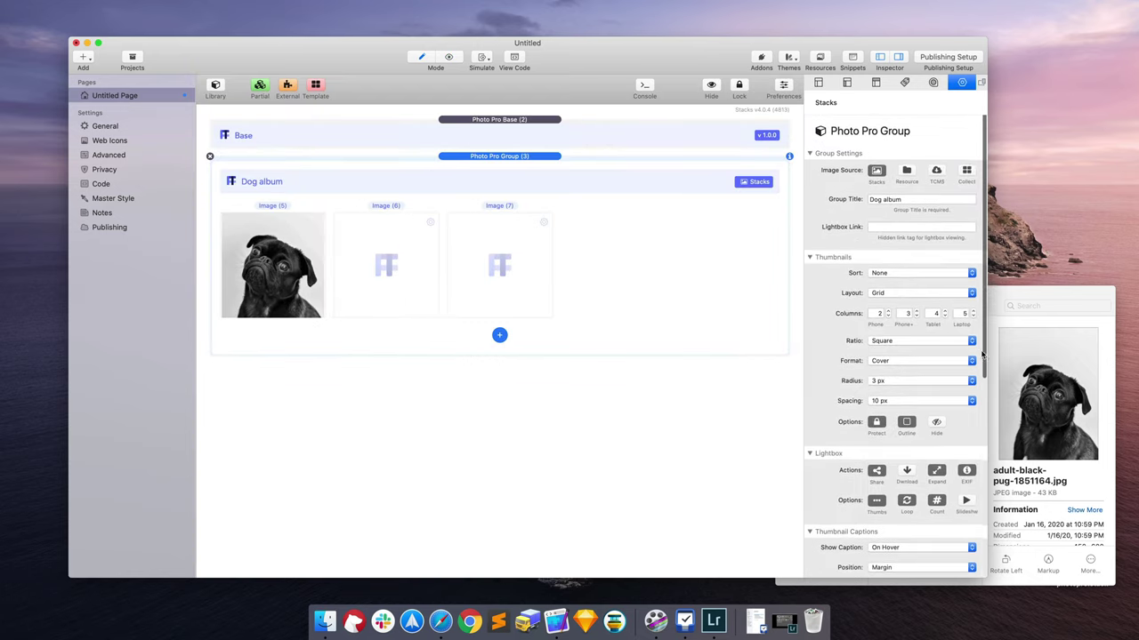
pyautogui.click(944, 316)
pyautogui.click(945, 316)
pyautogui.click(973, 317)
pyautogui.click(973, 318)
pyautogui.click(916, 318)
pyautogui.press('super+r')
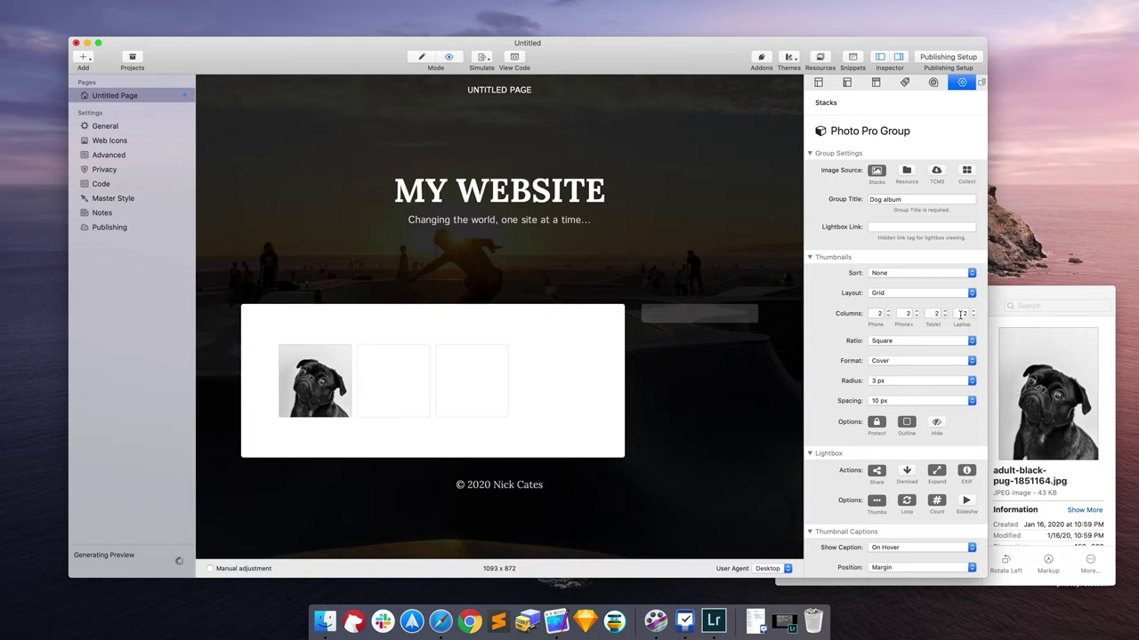
pyautogui.scroll(-3, 573, 312)
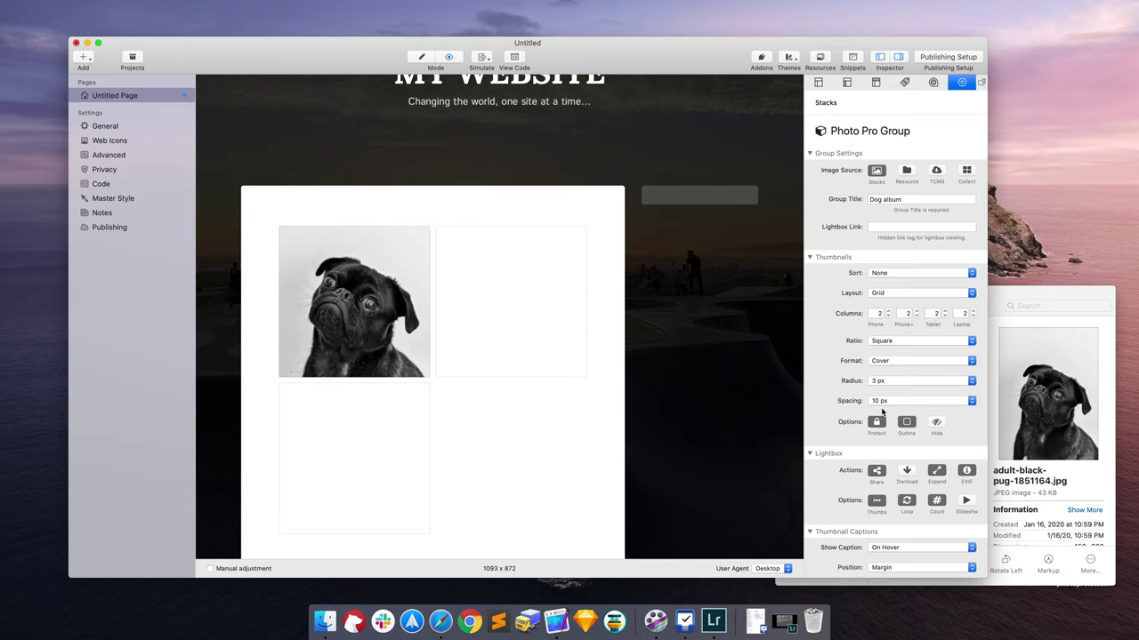
# Step: Turn Hide back on for the thumbnail Title Style and review the page
pyautogui.scroll(-10, 880, 411)
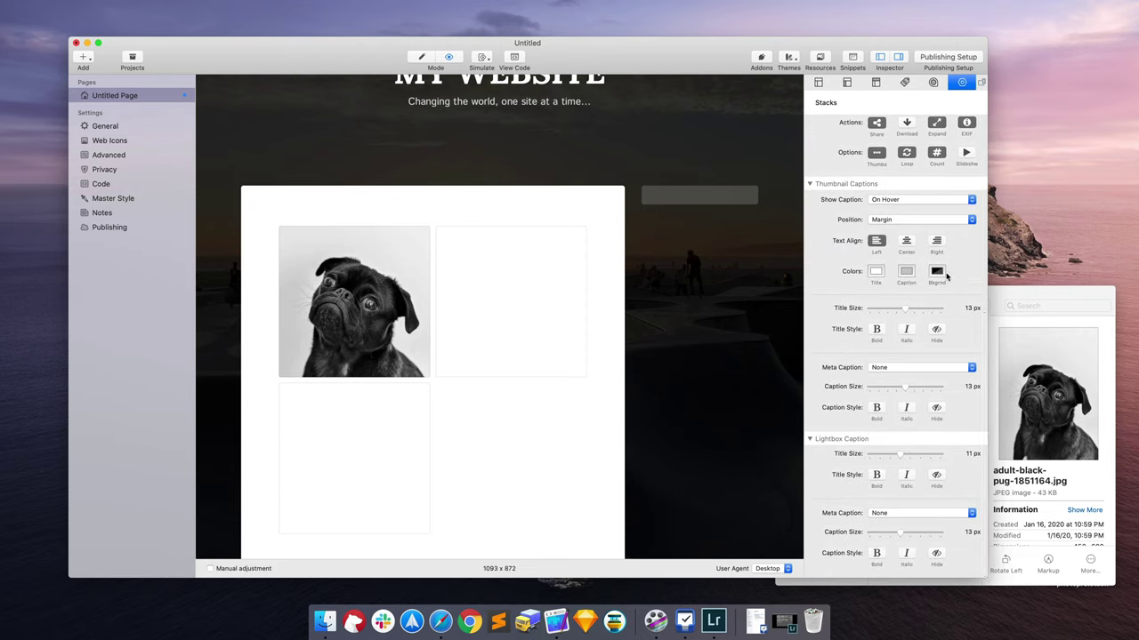
pyautogui.click(937, 331)
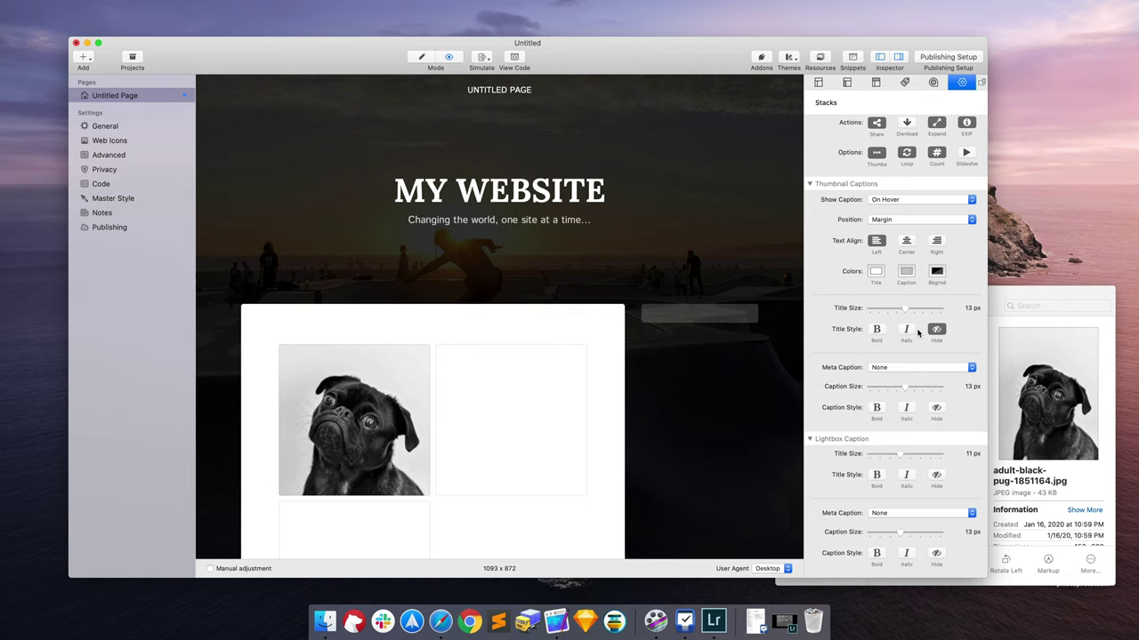
pyautogui.scroll(-2, 890, 374)
pyautogui.scroll(10, 911, 557)
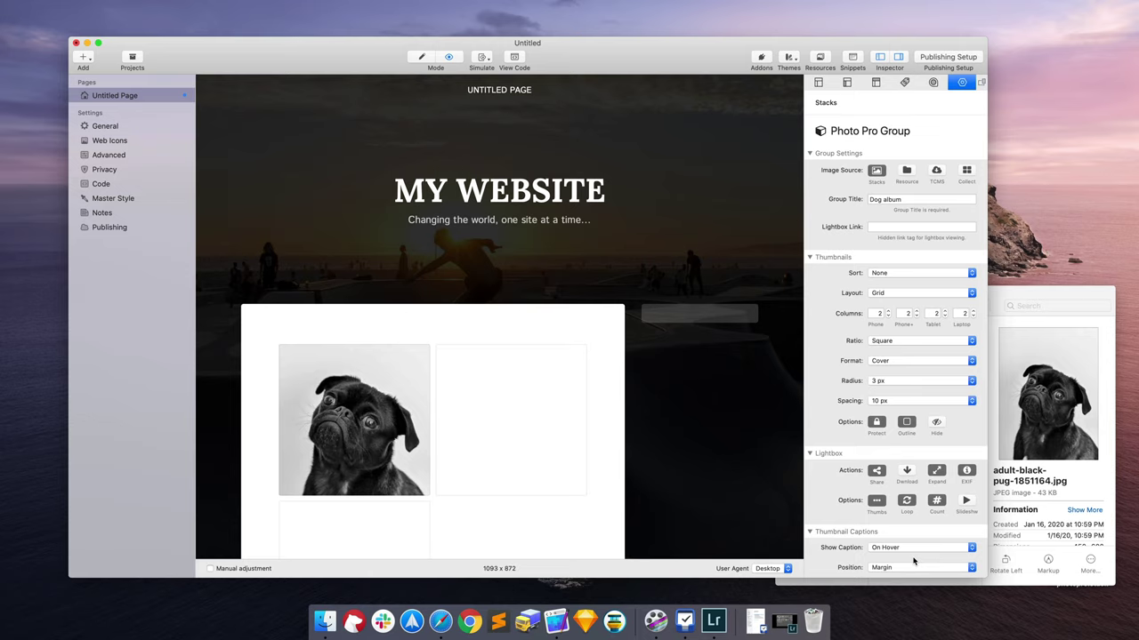
pyautogui.scroll(-5, 680, 445)
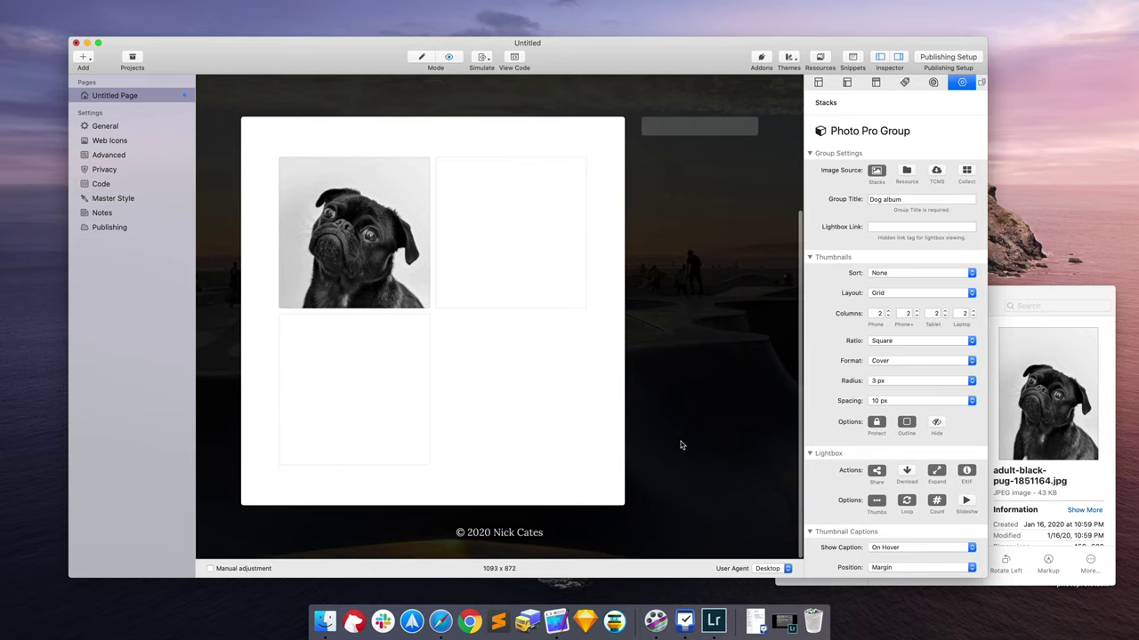
pyautogui.scroll(5, 681, 442)
# Step: Assign the tiger and hummingbird full-size photos to the album's second and third images
pyautogui.press('super+r')
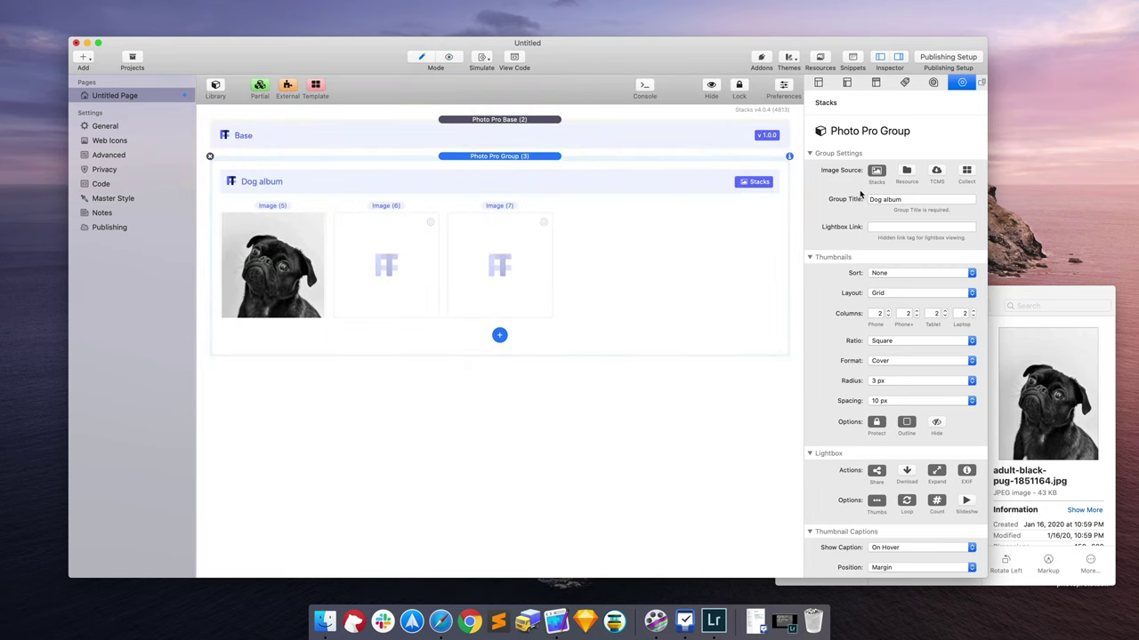
pyautogui.click(1030, 303)
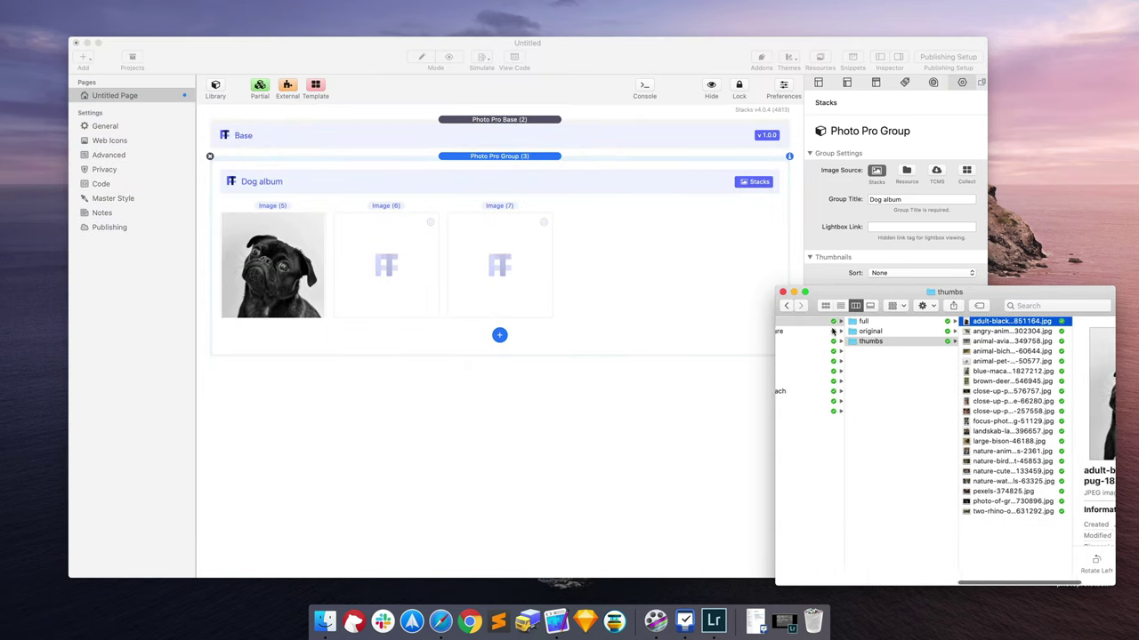
pyautogui.click(862, 322)
pyautogui.moveTo(996, 330); pyautogui.dragTo(971, 322)
pyautogui.click(377, 252)
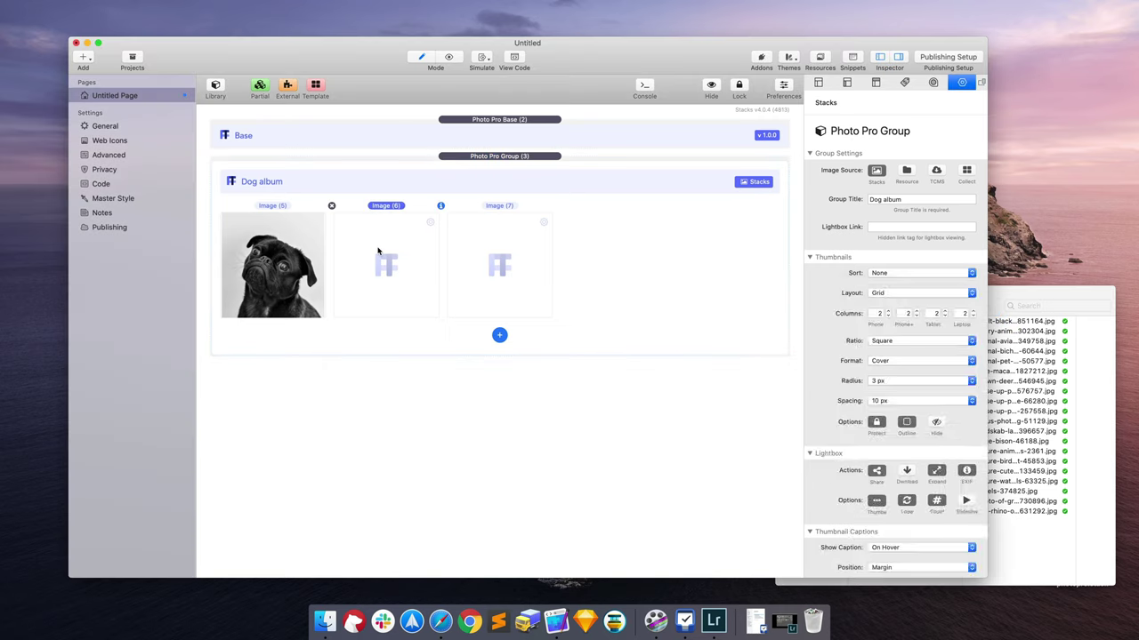
pyautogui.click(1007, 296)
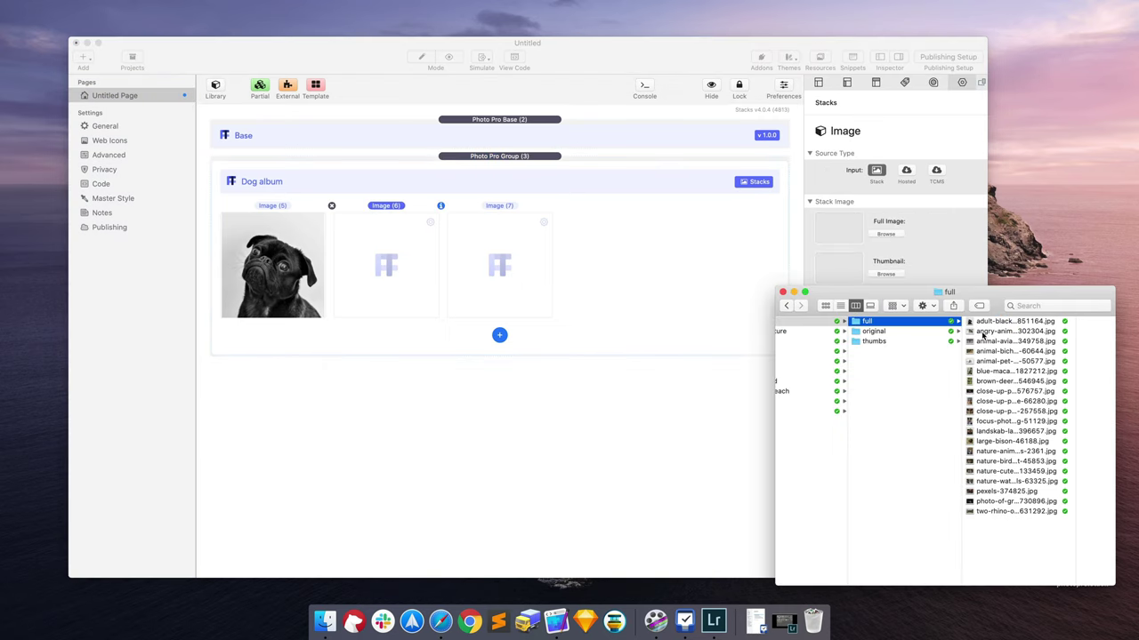
pyautogui.moveTo(982, 334); pyautogui.dragTo(838, 230)
pyautogui.click(875, 326)
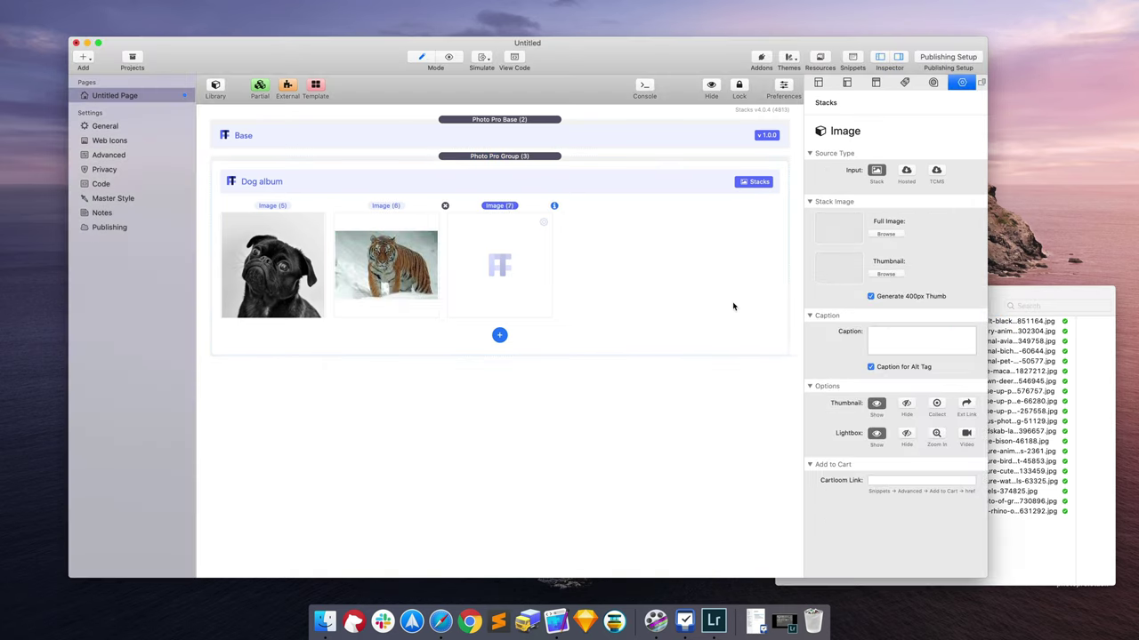
pyautogui.click(1008, 343)
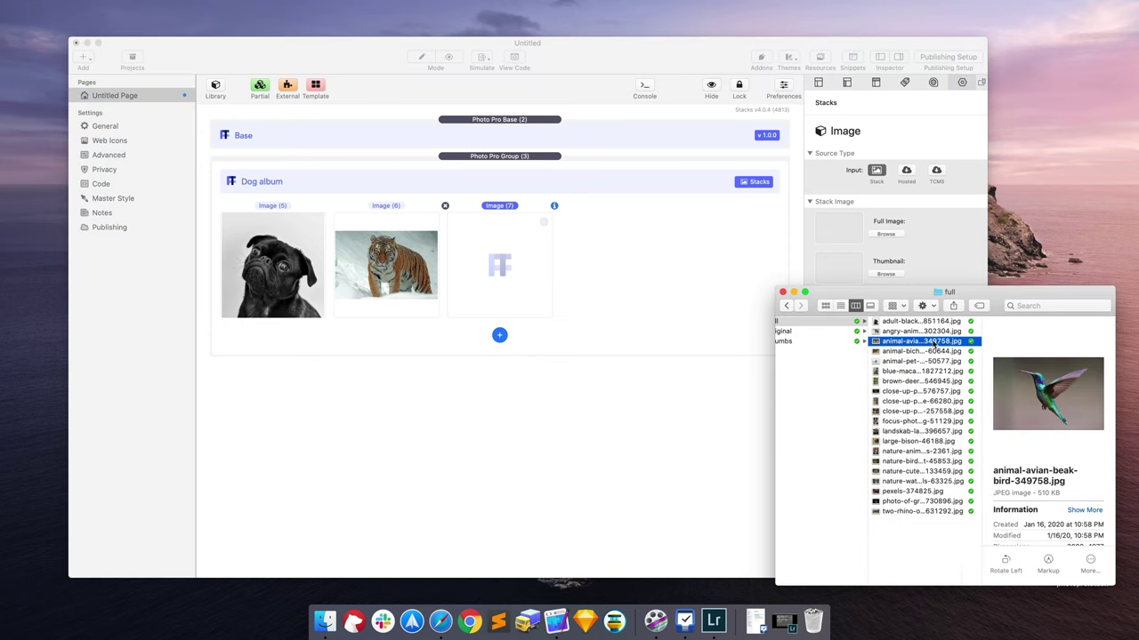
pyautogui.moveTo(932, 345); pyautogui.dragTo(841, 229)
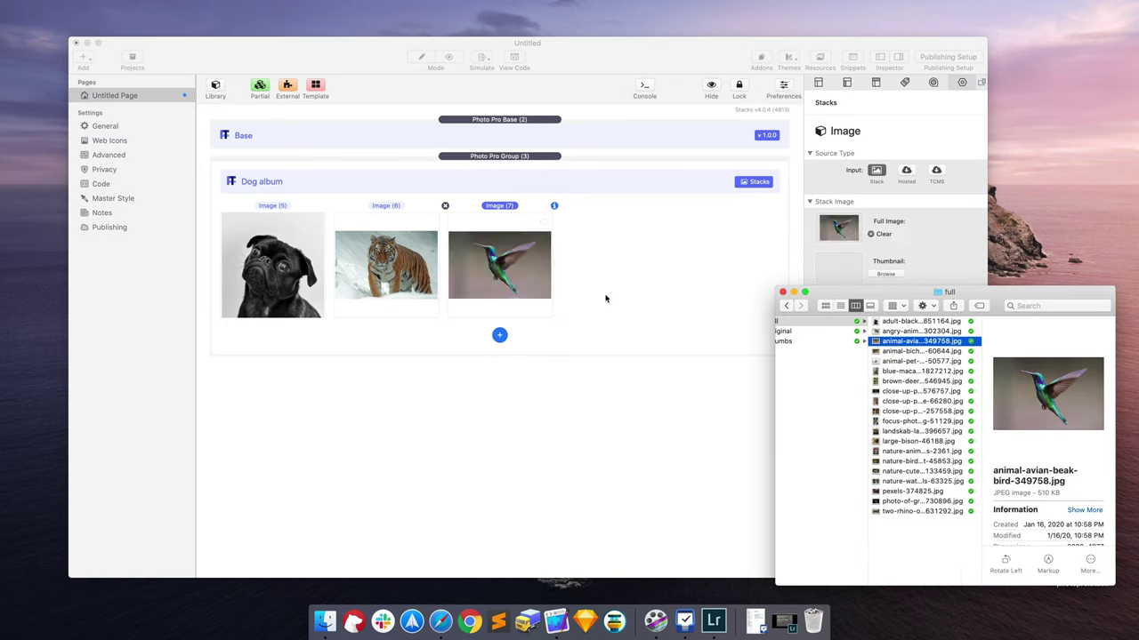
# Step: Set the tiger and hummingbird thumbnail files for the second and third album images
pyautogui.click(402, 274)
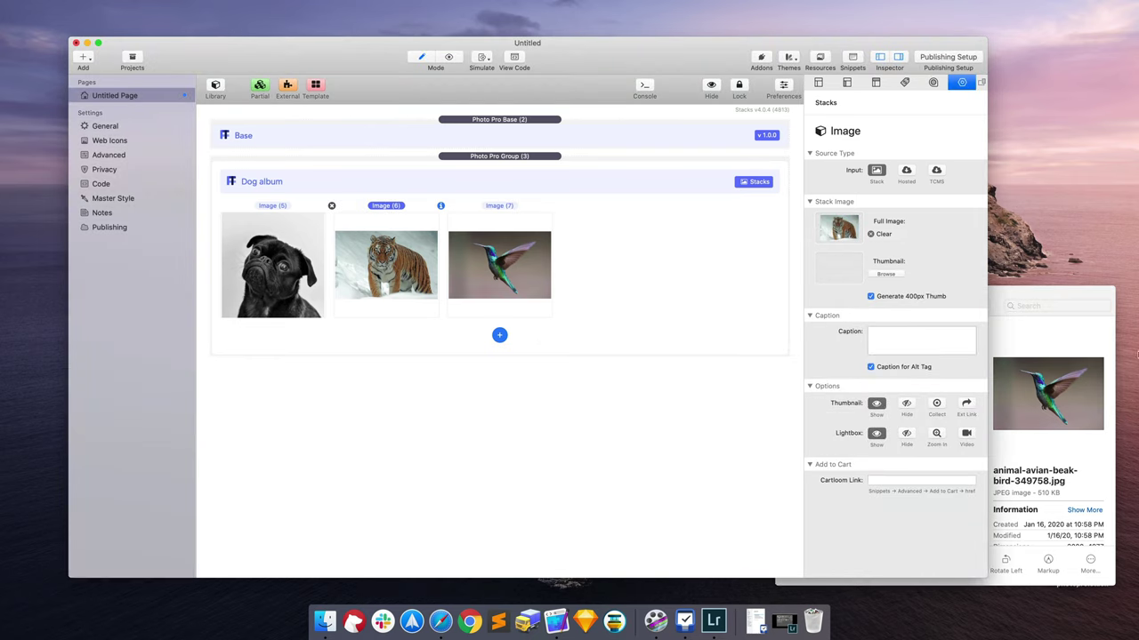
pyautogui.click(1065, 297)
pyautogui.click(794, 342)
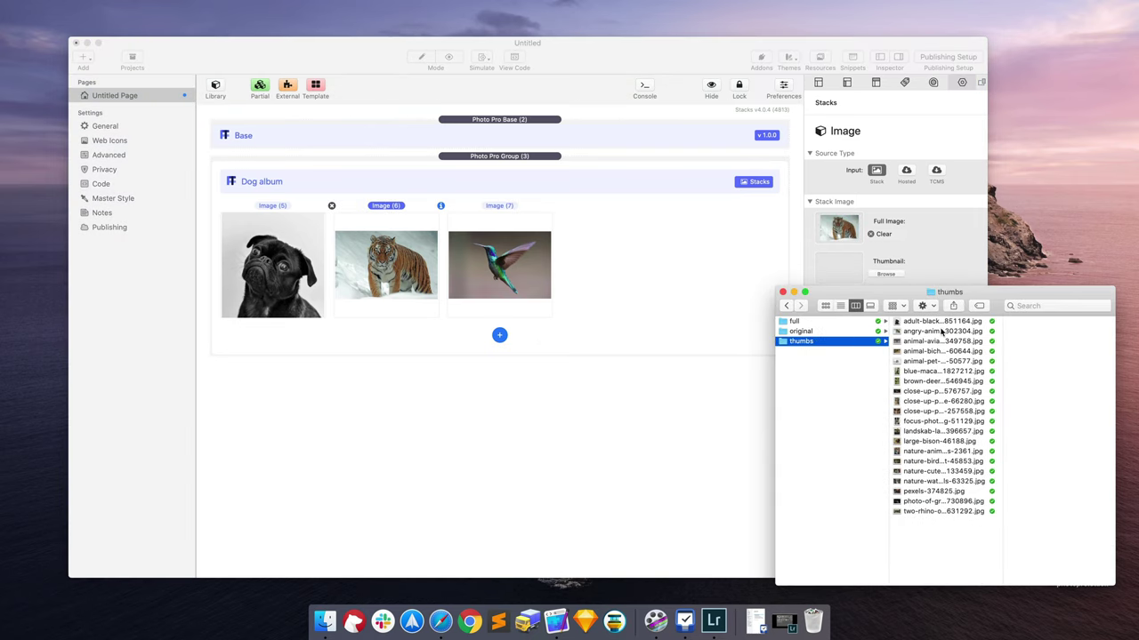
pyautogui.click(911, 332)
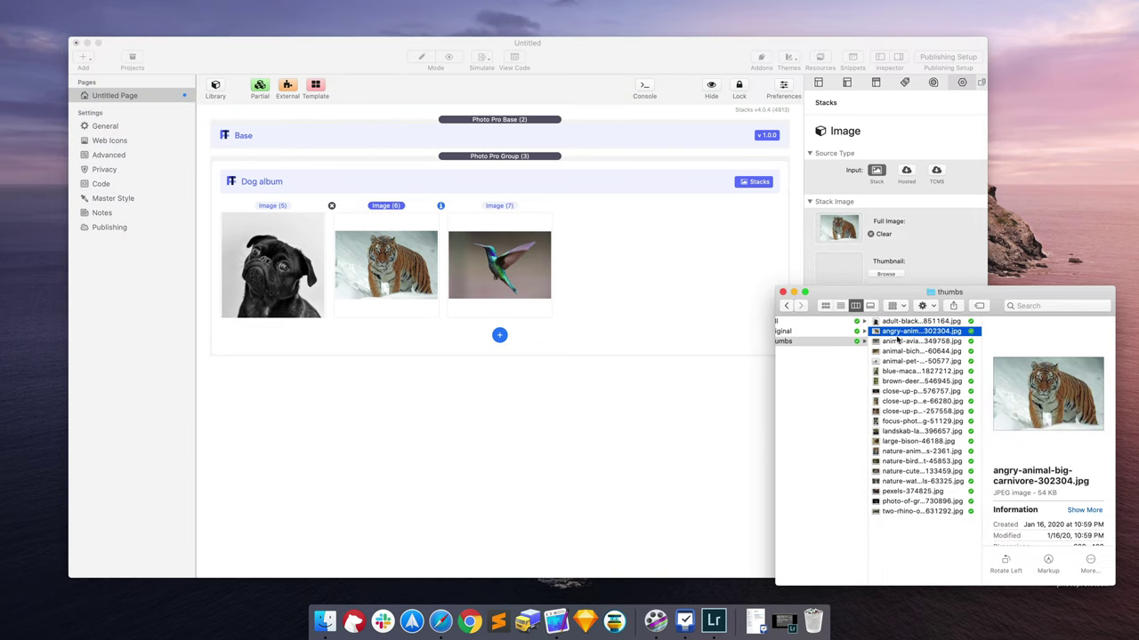
pyautogui.moveTo(899, 335); pyautogui.dragTo(839, 270)
pyautogui.click(531, 270)
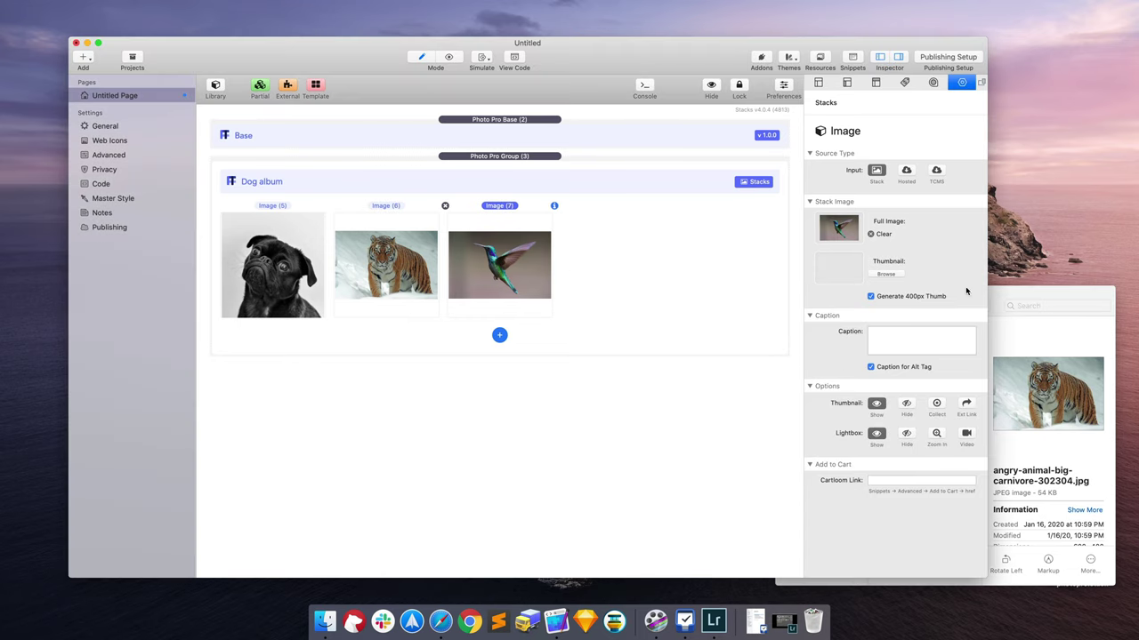
pyautogui.click(1029, 296)
pyautogui.moveTo(879, 307); pyautogui.dragTo(839, 269)
pyautogui.click(903, 356)
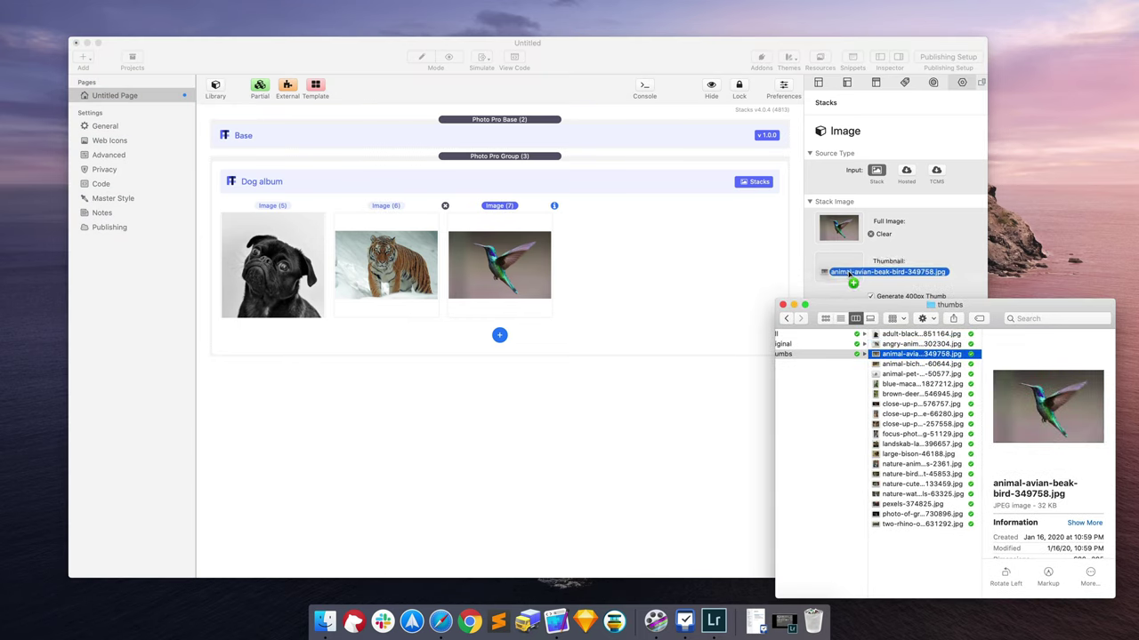
pyautogui.click(620, 295)
# Step: Preview the page to check the three-photo album grid
pyautogui.press('super+shift+p')
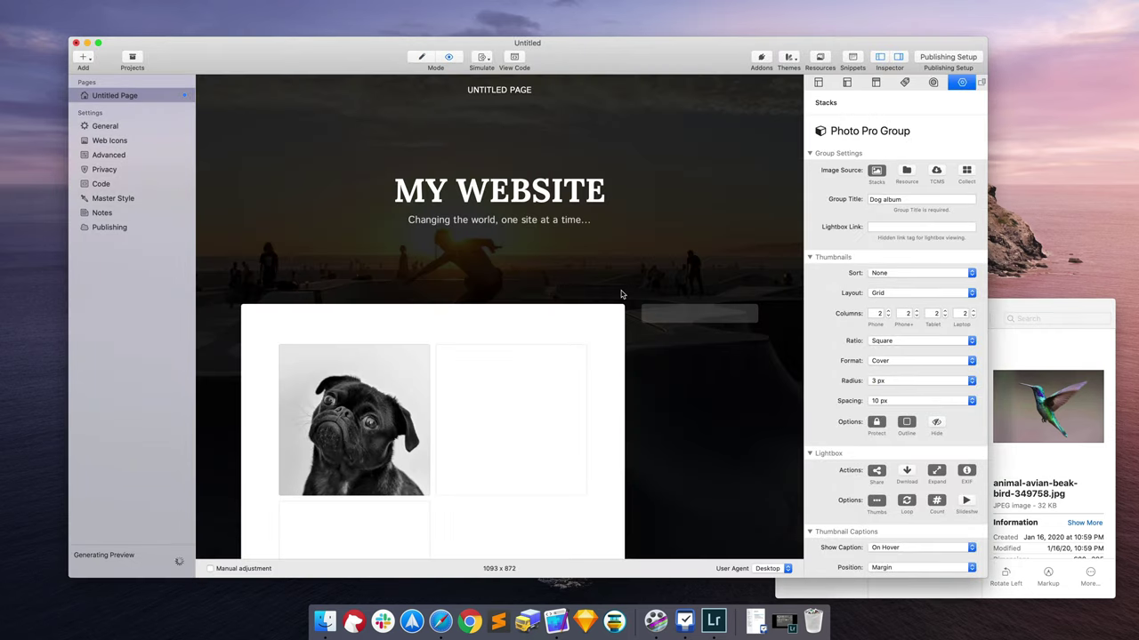
pyautogui.scroll(-5, 621, 296)
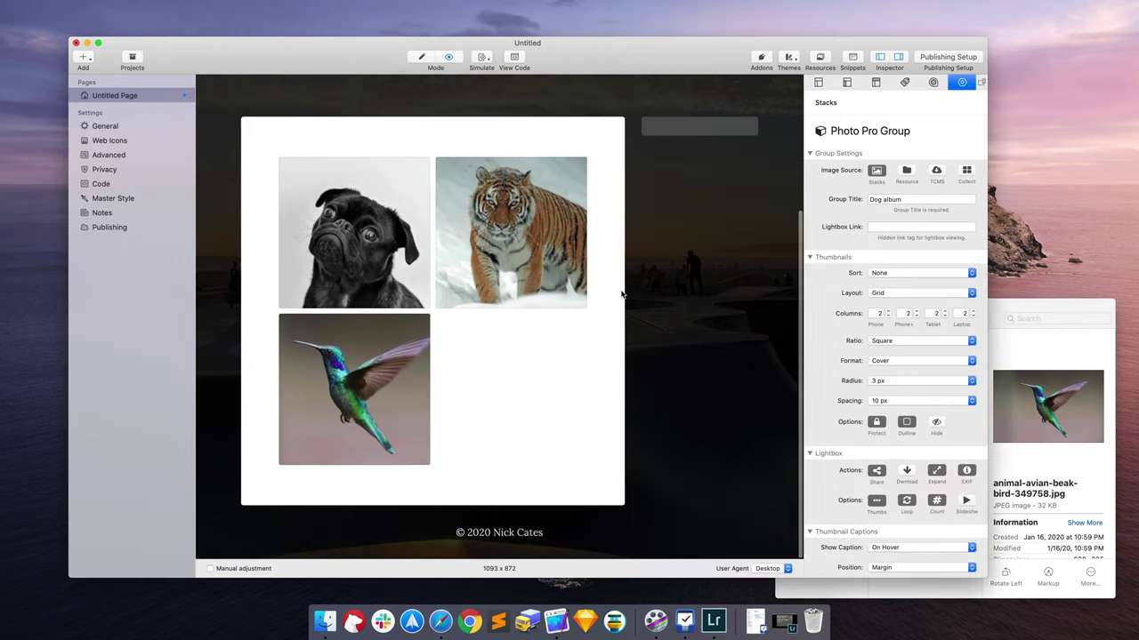
pyautogui.scroll(5, 621, 296)
# Step: Set the album to show 3 columns on laptop and tablet screens
pyautogui.press('super+shift+p')
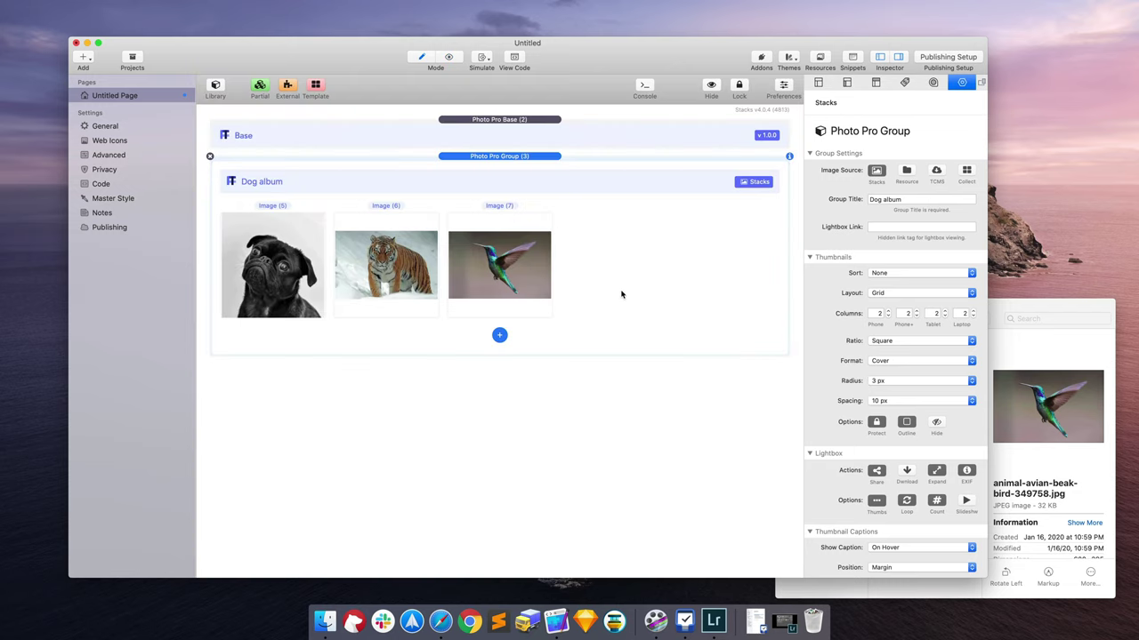
pyautogui.press('super+shift+p')
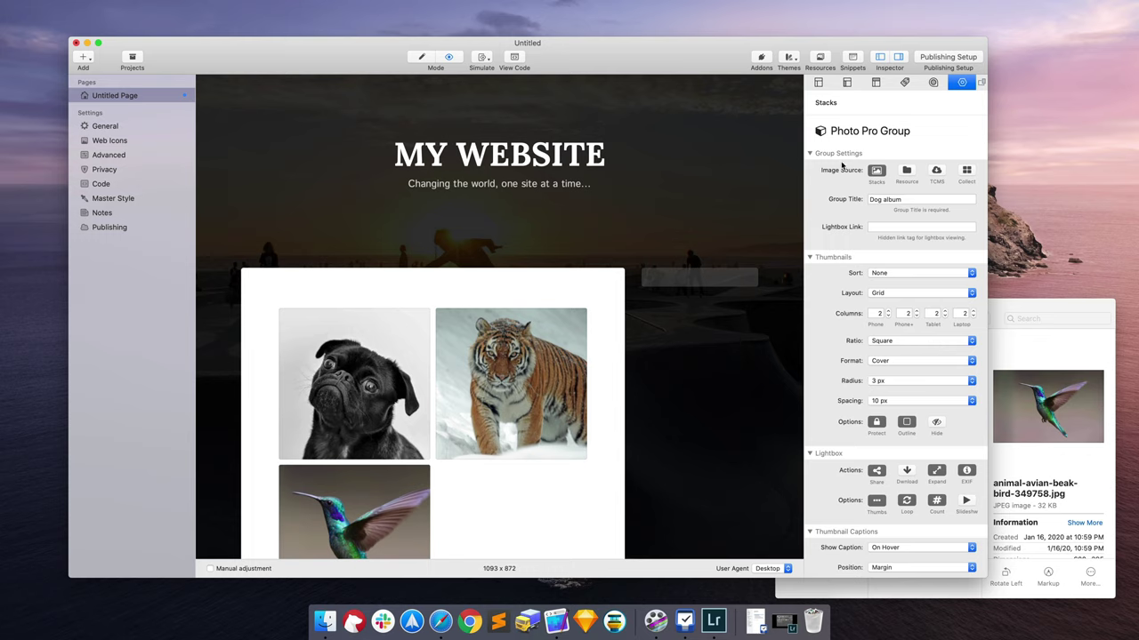
pyautogui.scroll(-1, 895, 156)
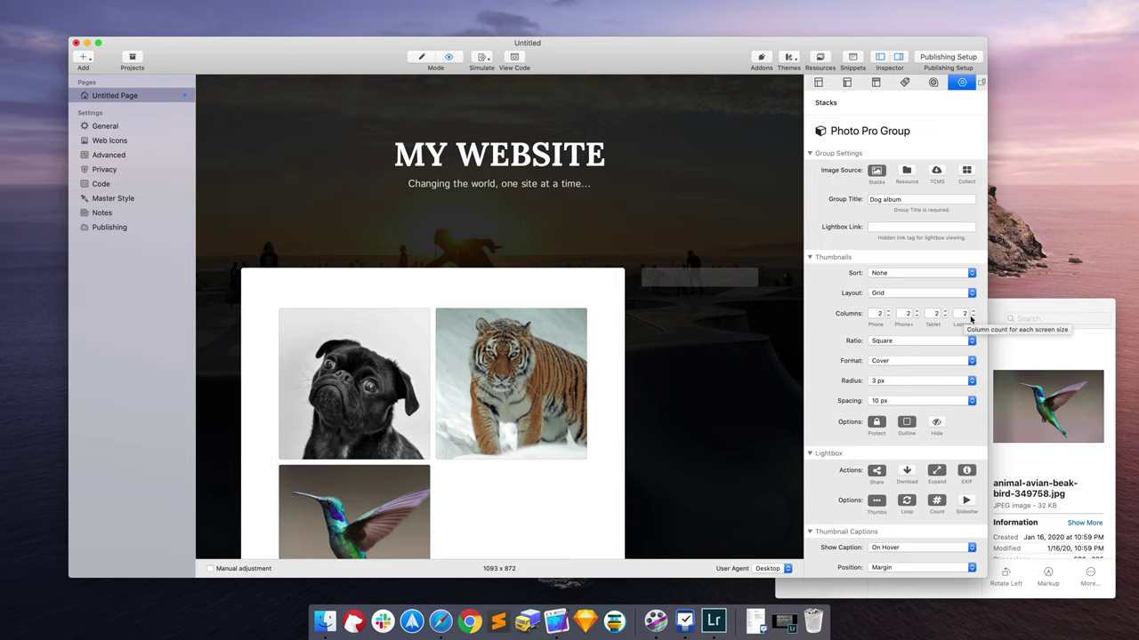
pyautogui.click(973, 312)
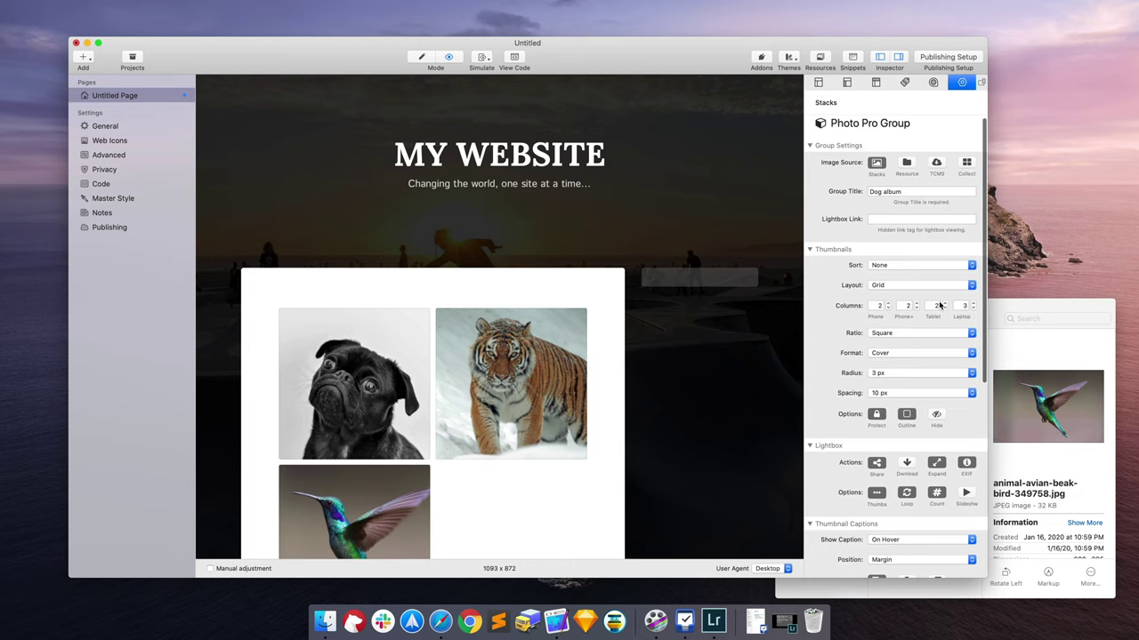
pyautogui.click(944, 300)
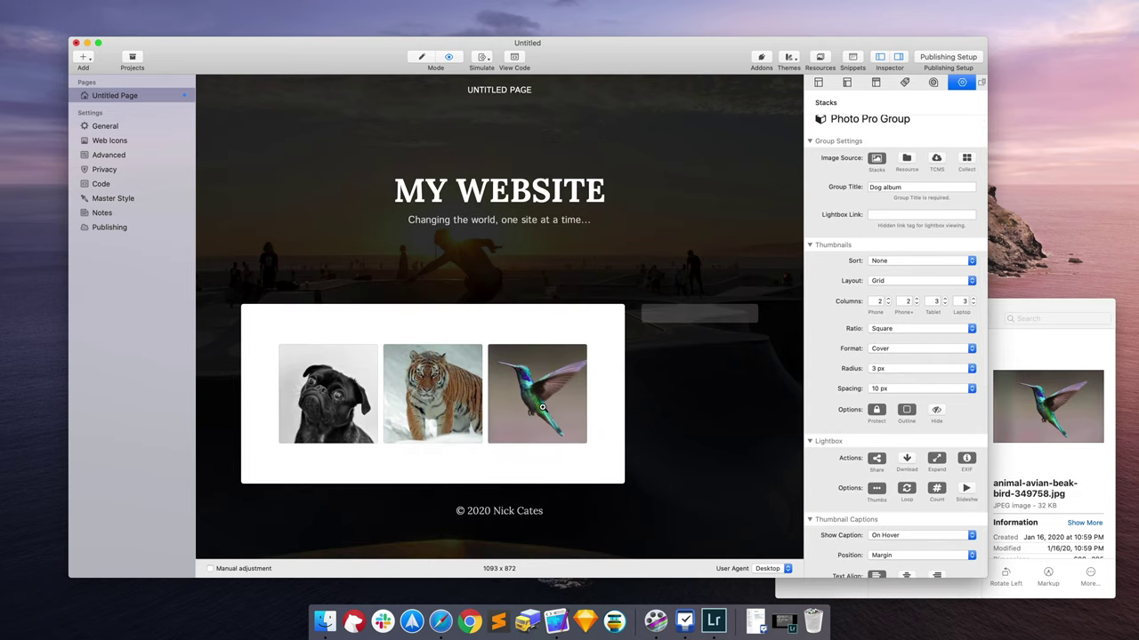
# Step: Switch the gallery layout to Masonry, then to Justified with 200 px rows
pyautogui.moveTo(351, 406)
pyautogui.click(897, 281)
pyautogui.click(896, 293)
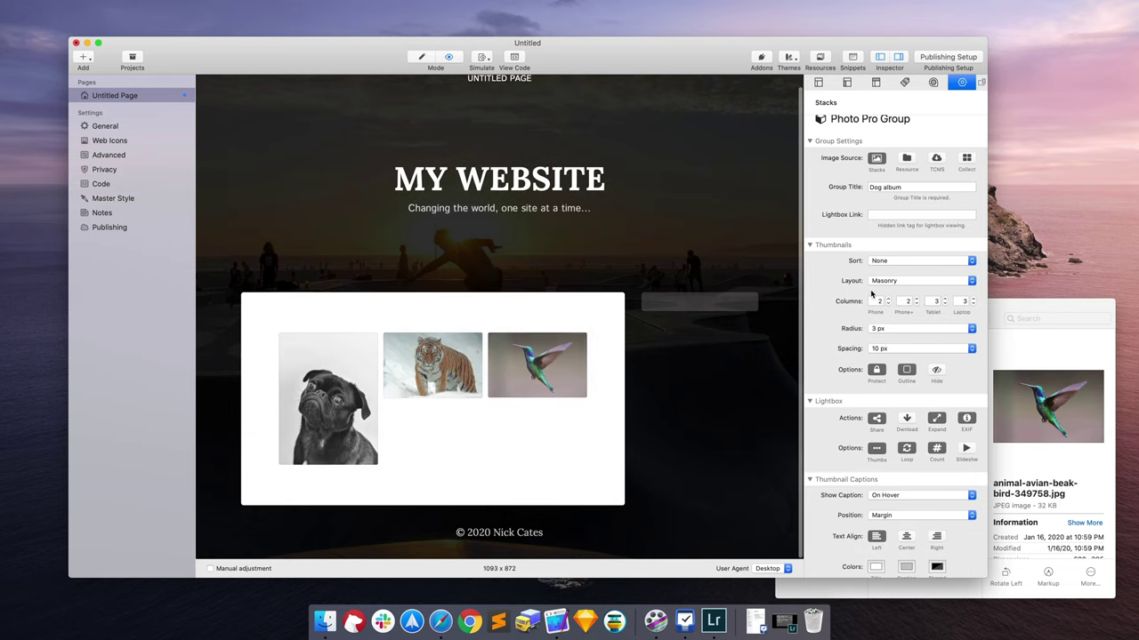
pyautogui.click(883, 283)
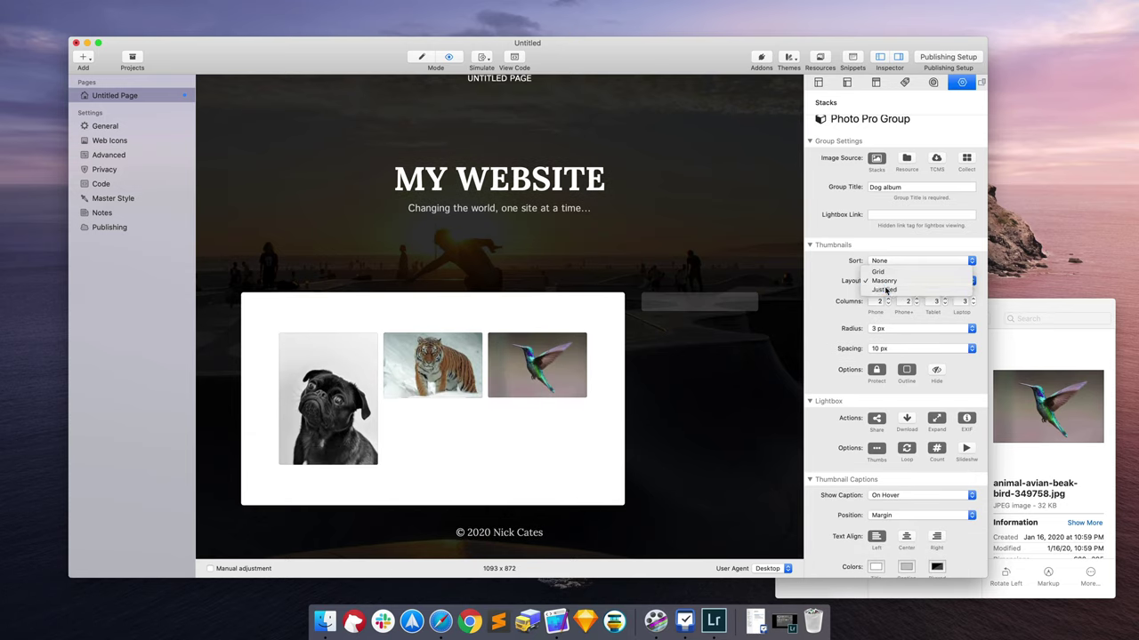
pyautogui.click(885, 290)
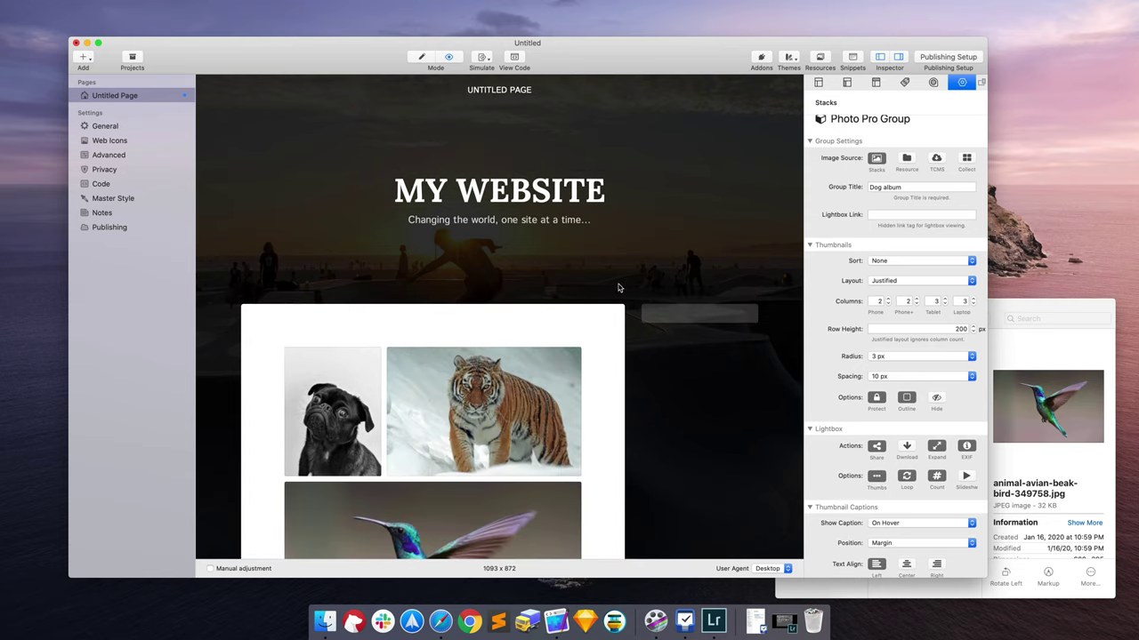
pyautogui.scroll(-5, 619, 287)
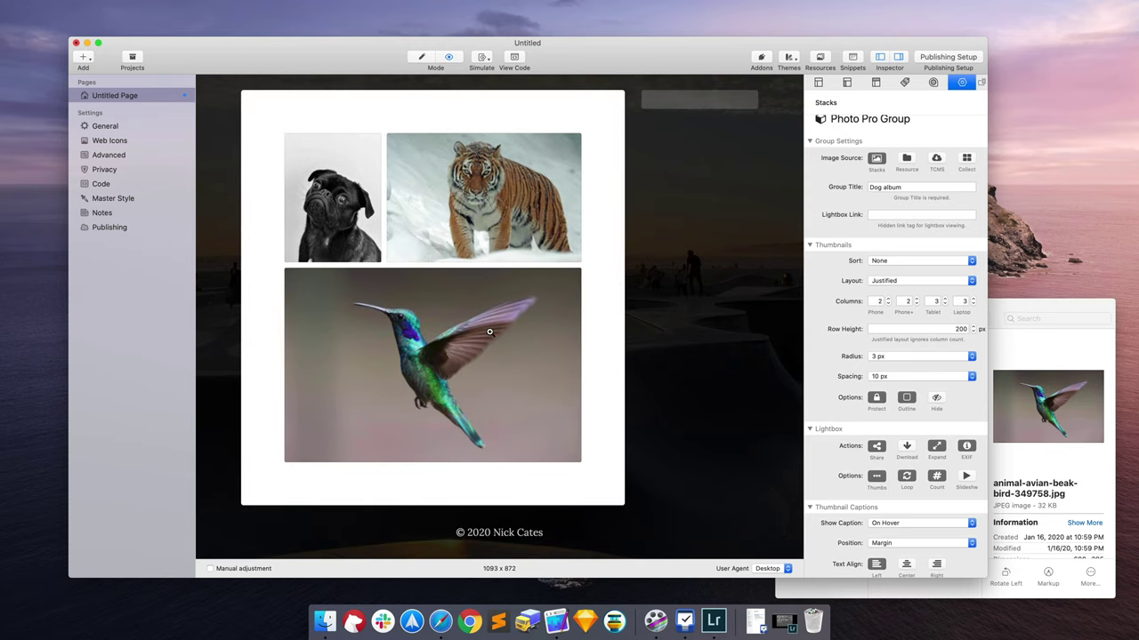
pyautogui.scroll(5, 489, 332)
pyautogui.scroll(-2, 490, 330)
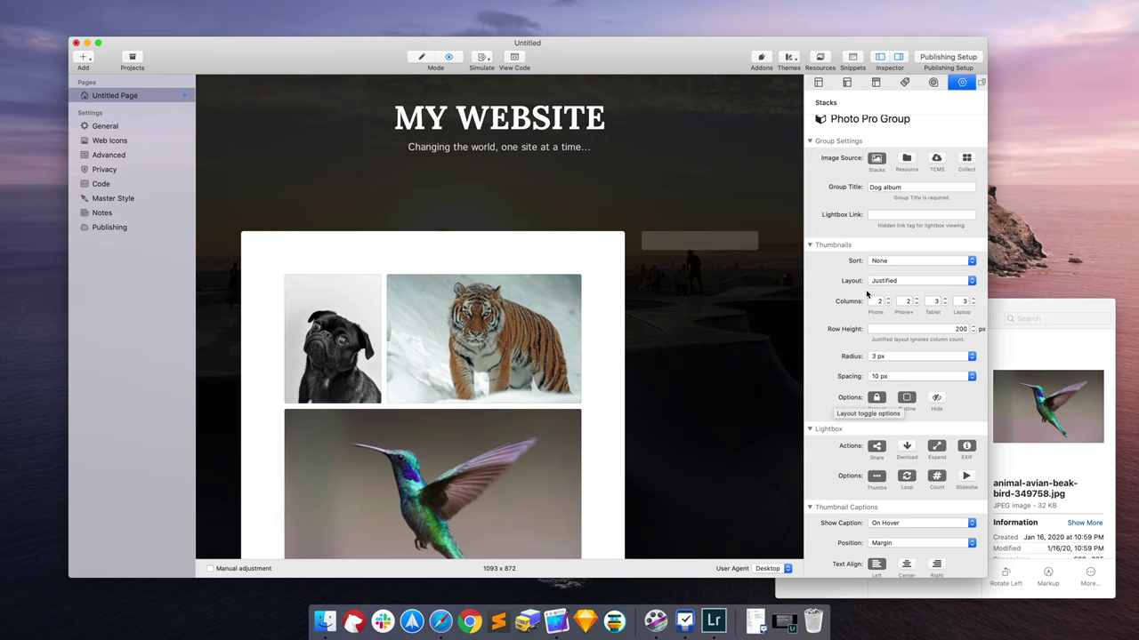
pyautogui.scroll(-1, 861, 310)
pyautogui.scroll(-2, 862, 309)
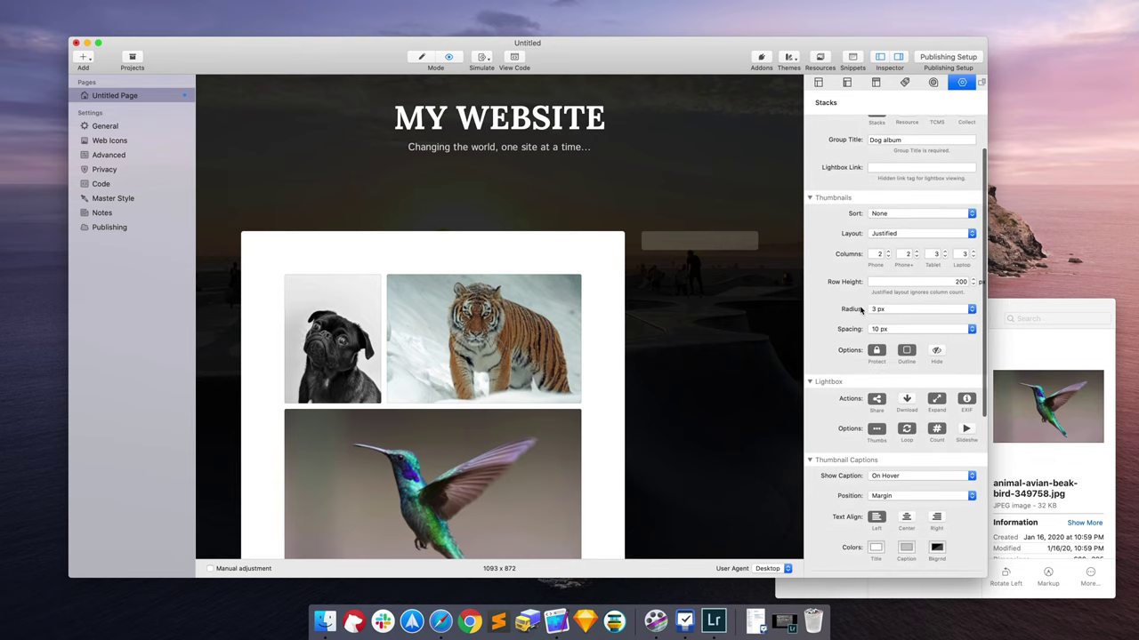
# Step: Open the pug photo in the preview lightbox and advance past the tiger to the hummingbird (3/3)
pyautogui.click(351, 328)
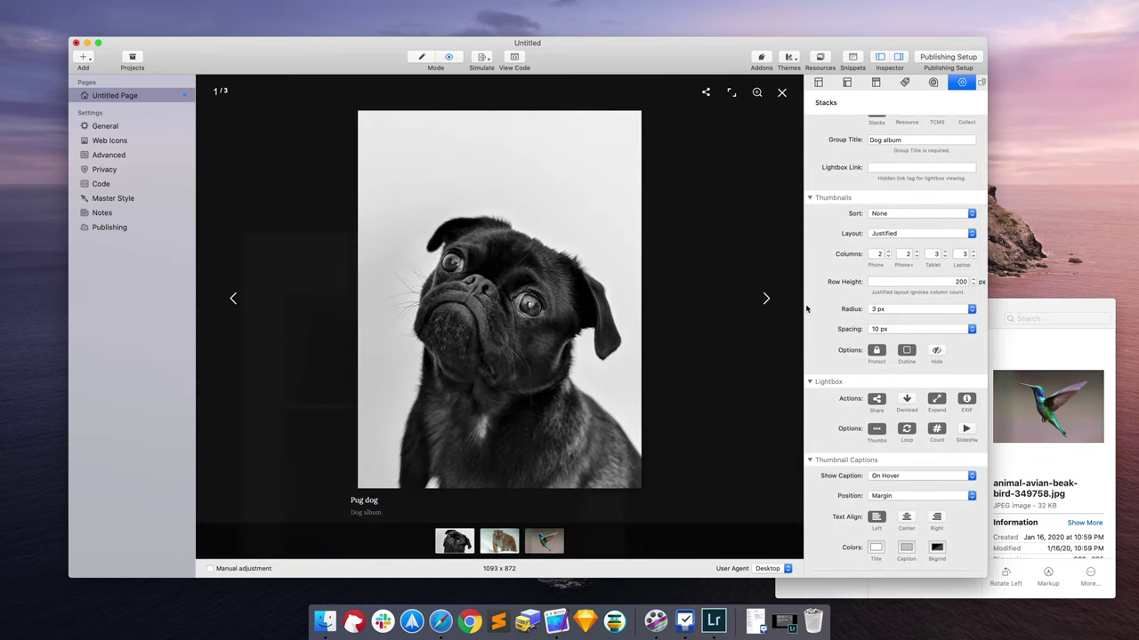
pyautogui.click(766, 301)
pyautogui.click(766, 302)
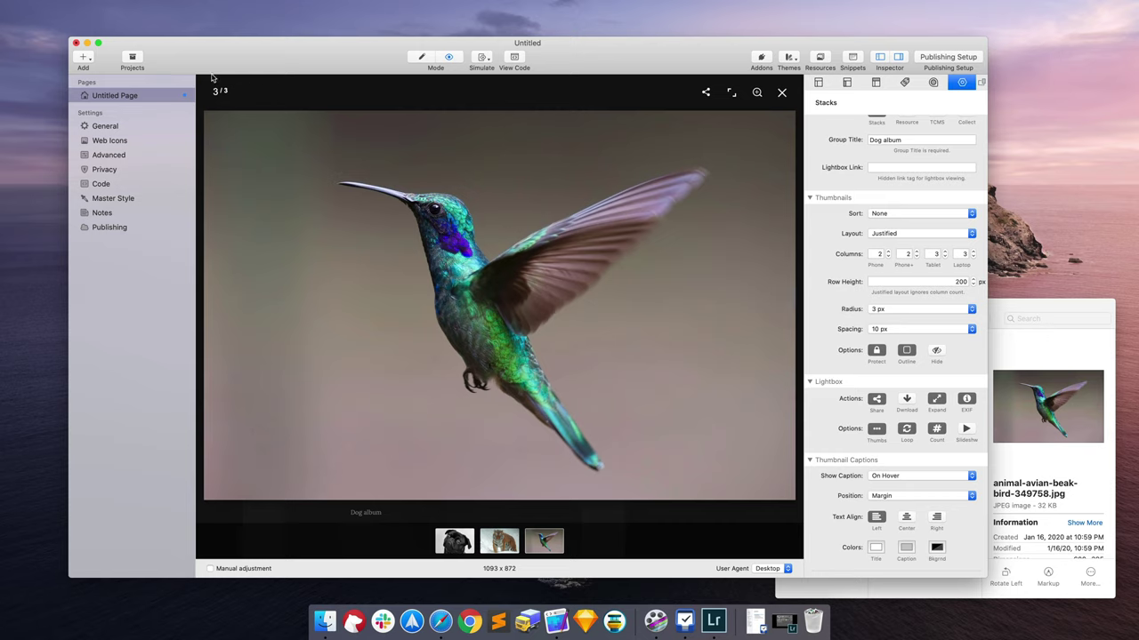
pyautogui.scroll(-3, 867, 344)
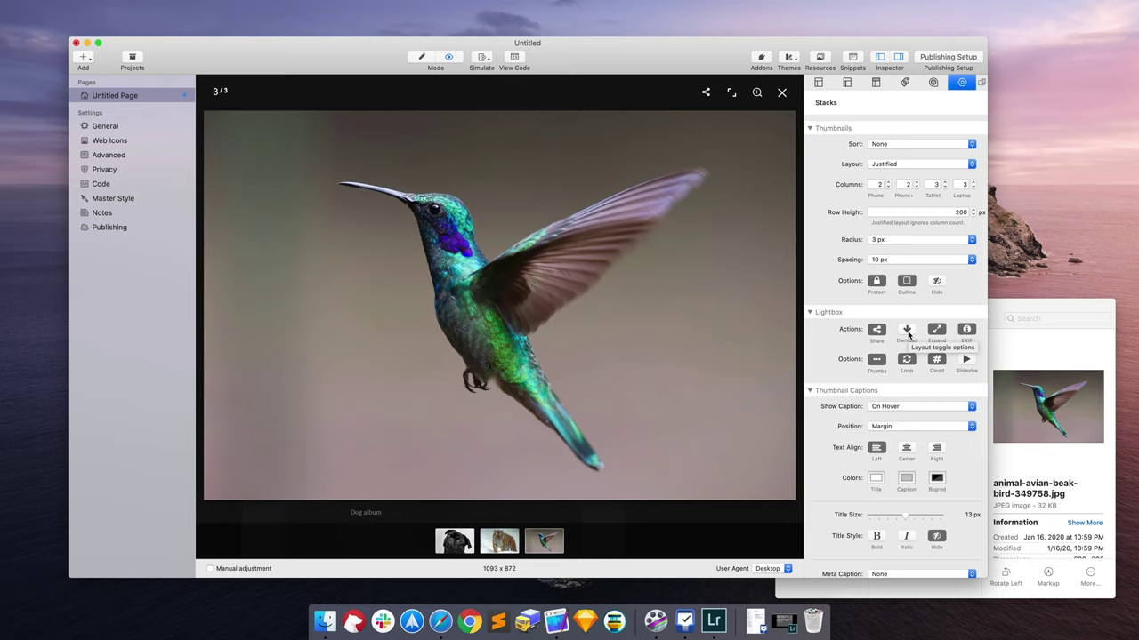
# Step: Enable lightbox downloads and check the sharing options on the pug photo
pyautogui.click(906, 331)
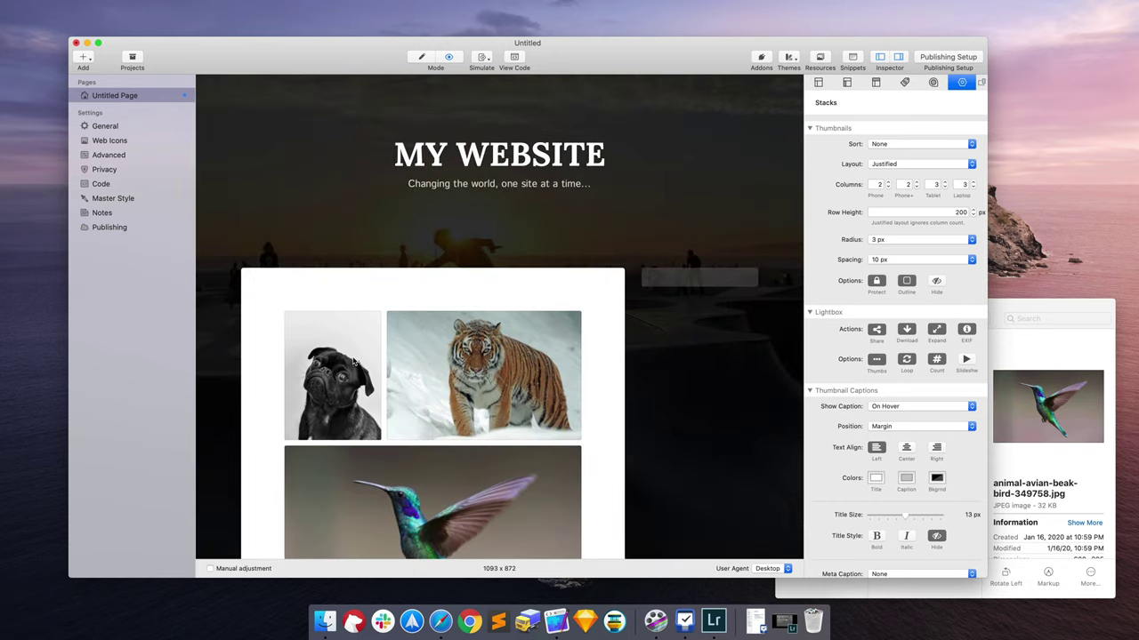
pyautogui.click(336, 356)
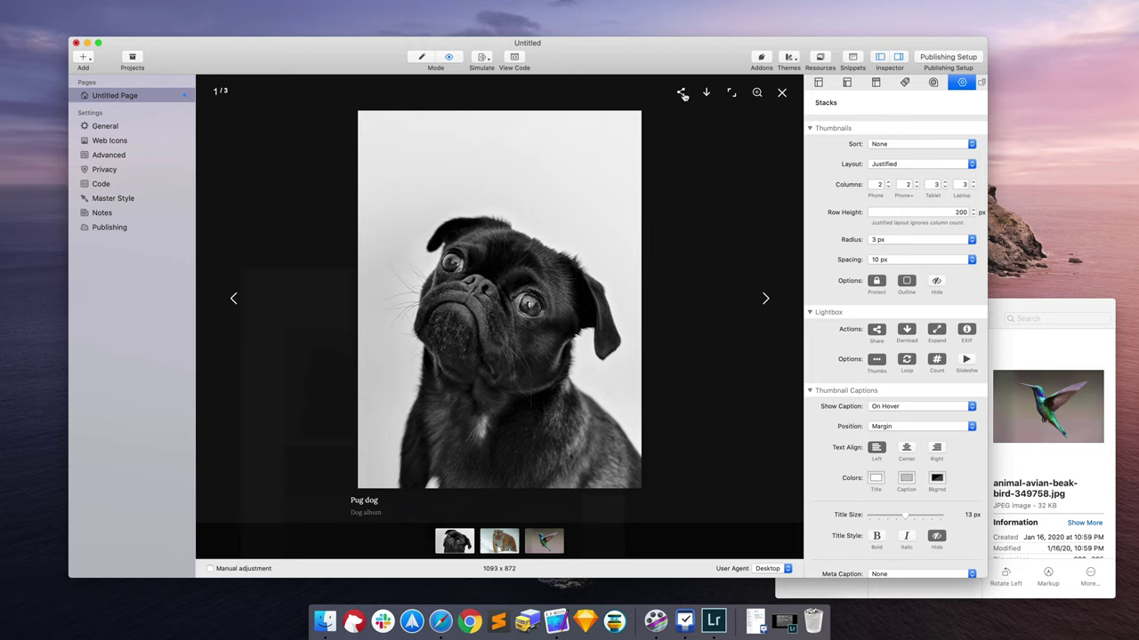
pyautogui.click(681, 94)
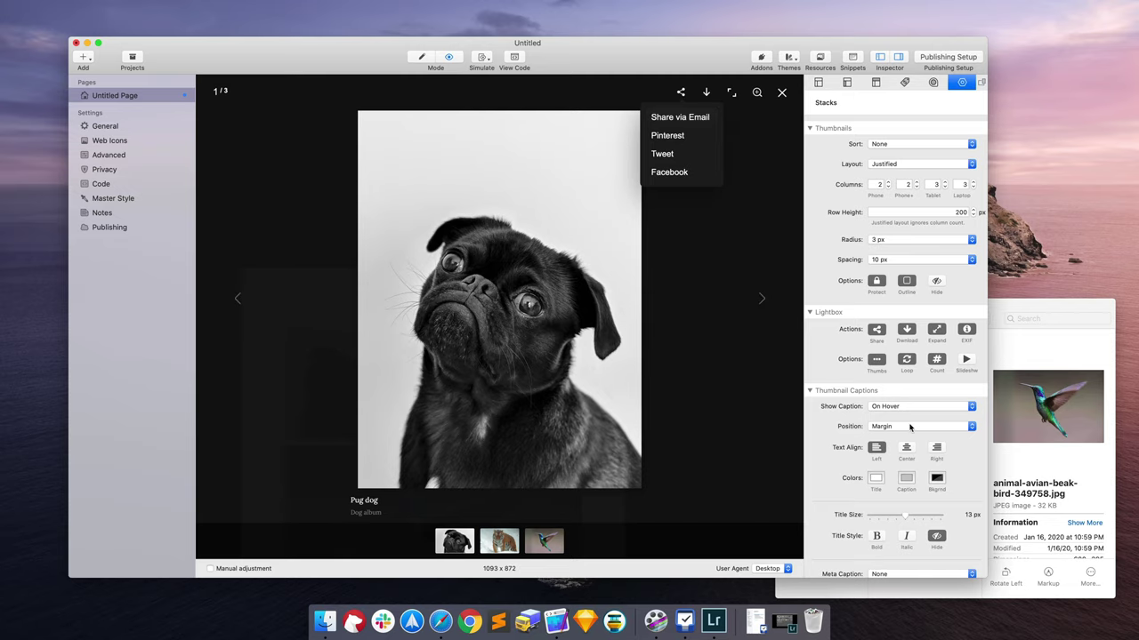
pyautogui.click(662, 185)
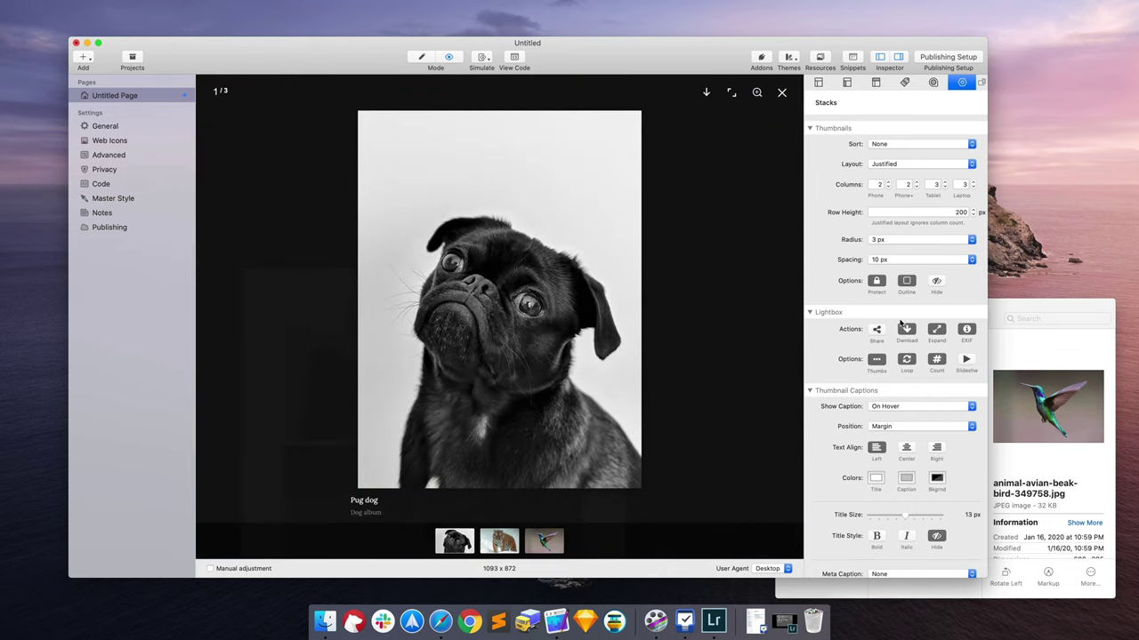
# Step: Turn off the lightbox thumbnail strip and image counter, then cycle through all three photos
pyautogui.click(877, 360)
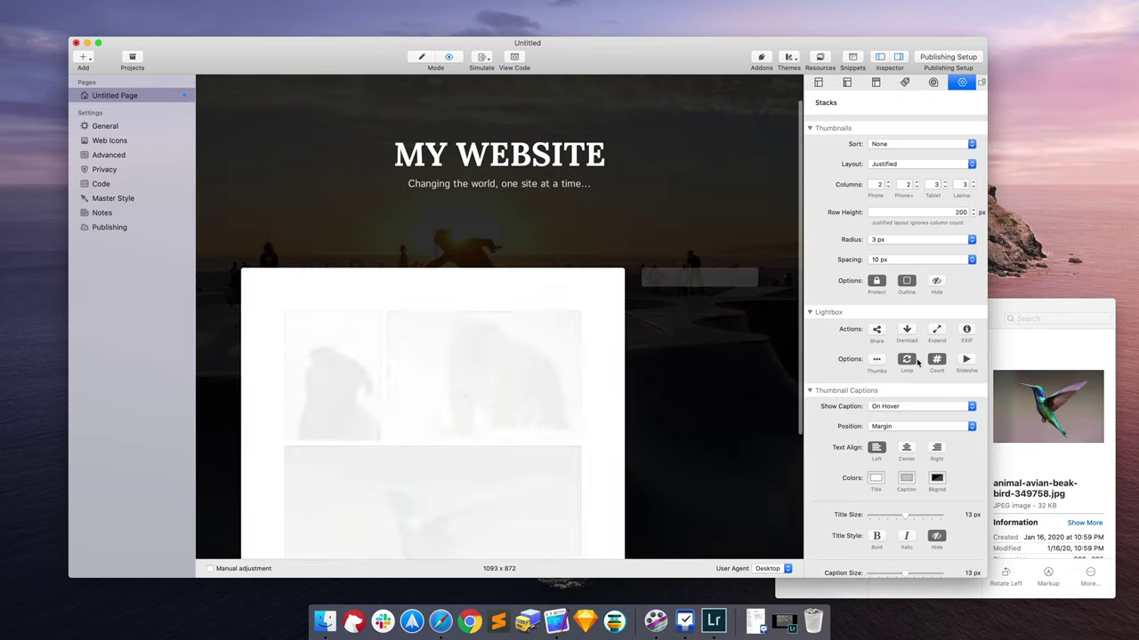
pyautogui.click(936, 360)
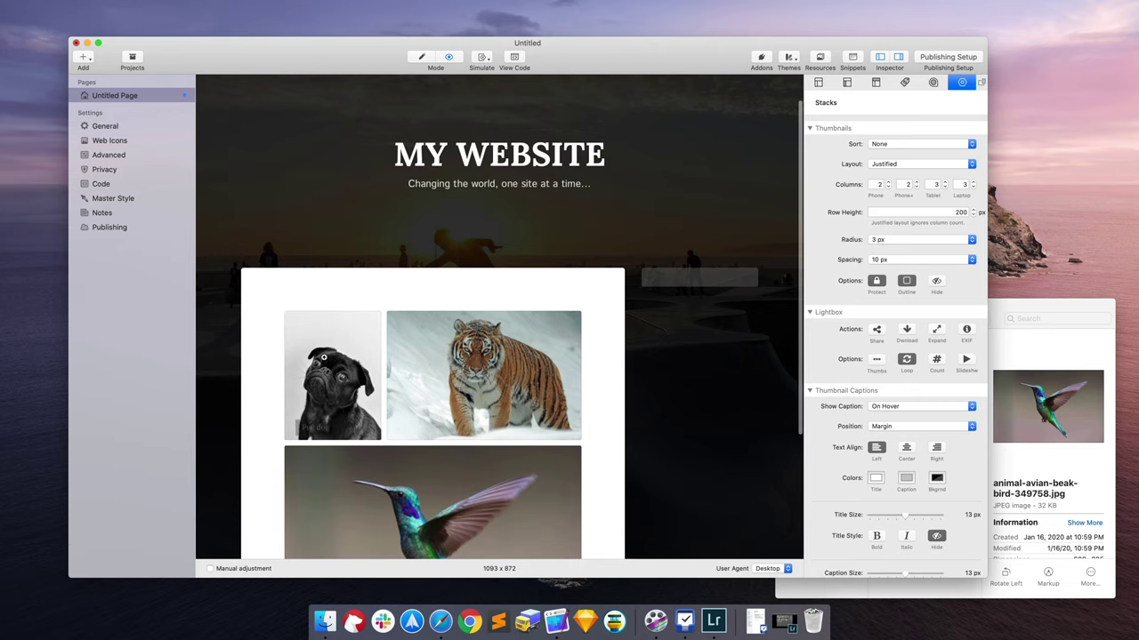
pyautogui.click(349, 356)
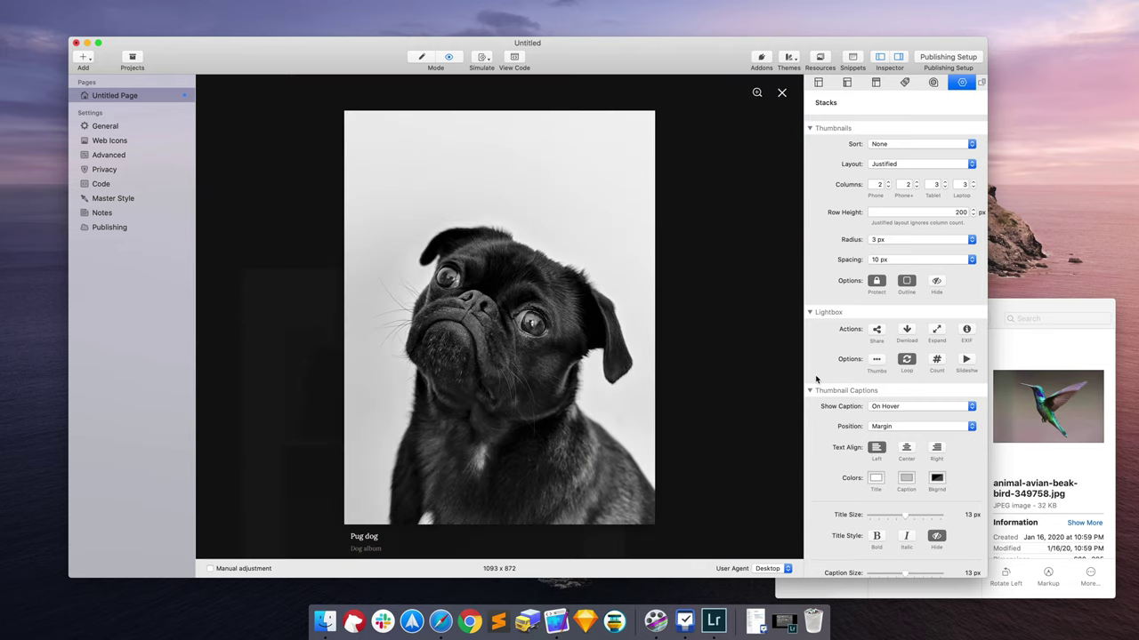
pyautogui.click(762, 317)
pyautogui.click(762, 317)
pyautogui.click(762, 318)
pyautogui.click(782, 93)
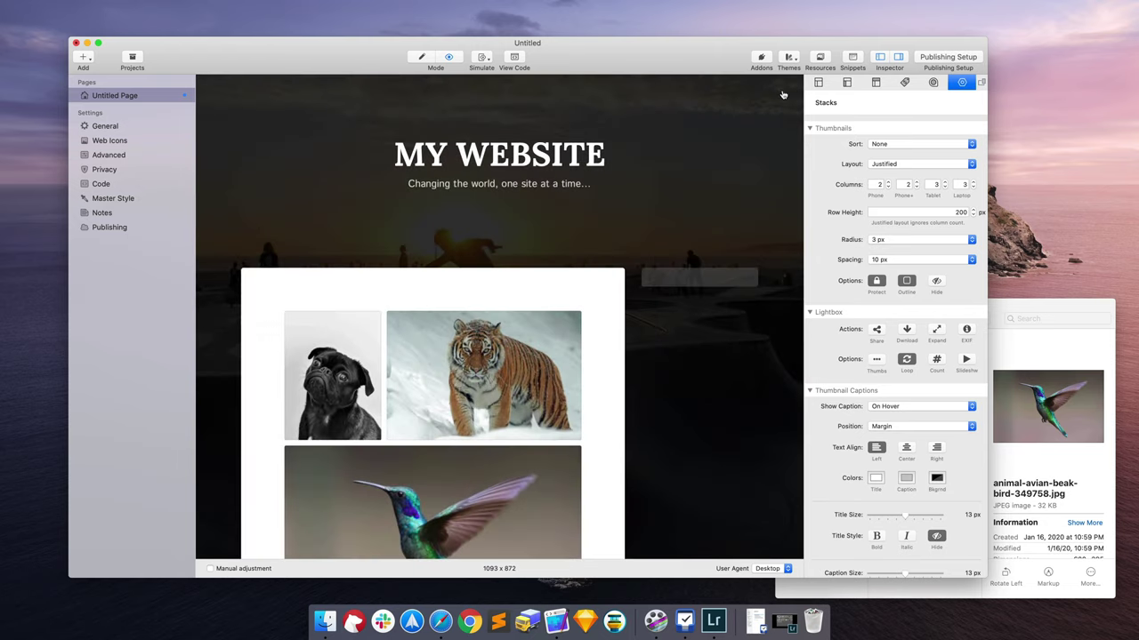
pyautogui.scroll(-4, 706, 127)
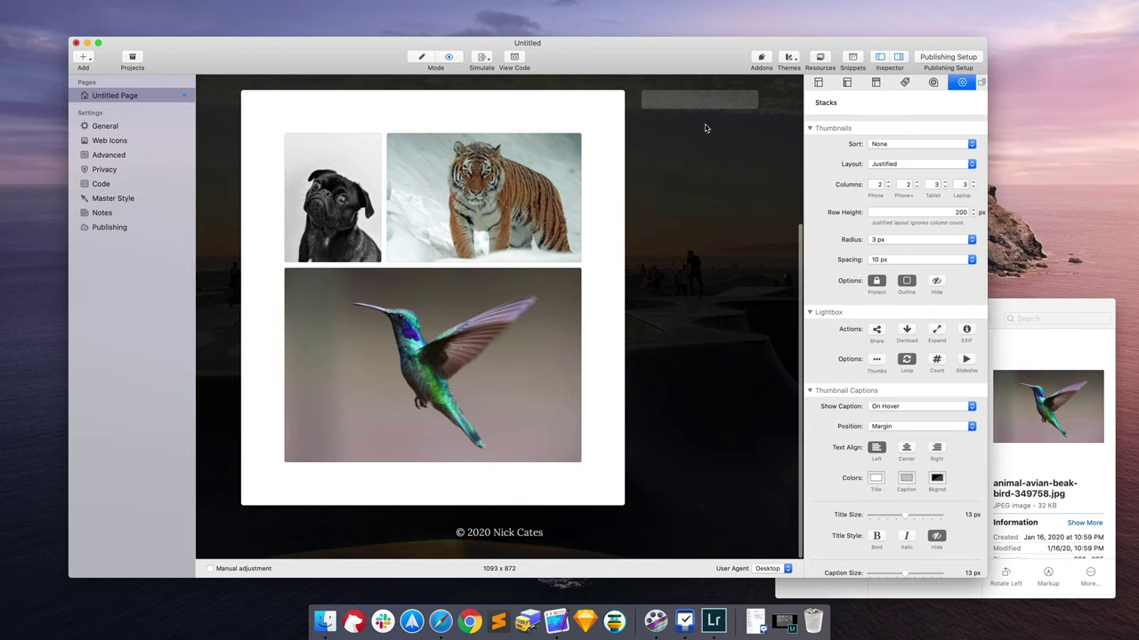
# Step: Recheck the pug photo in the lightbox and return to Edit mode
pyautogui.click(322, 198)
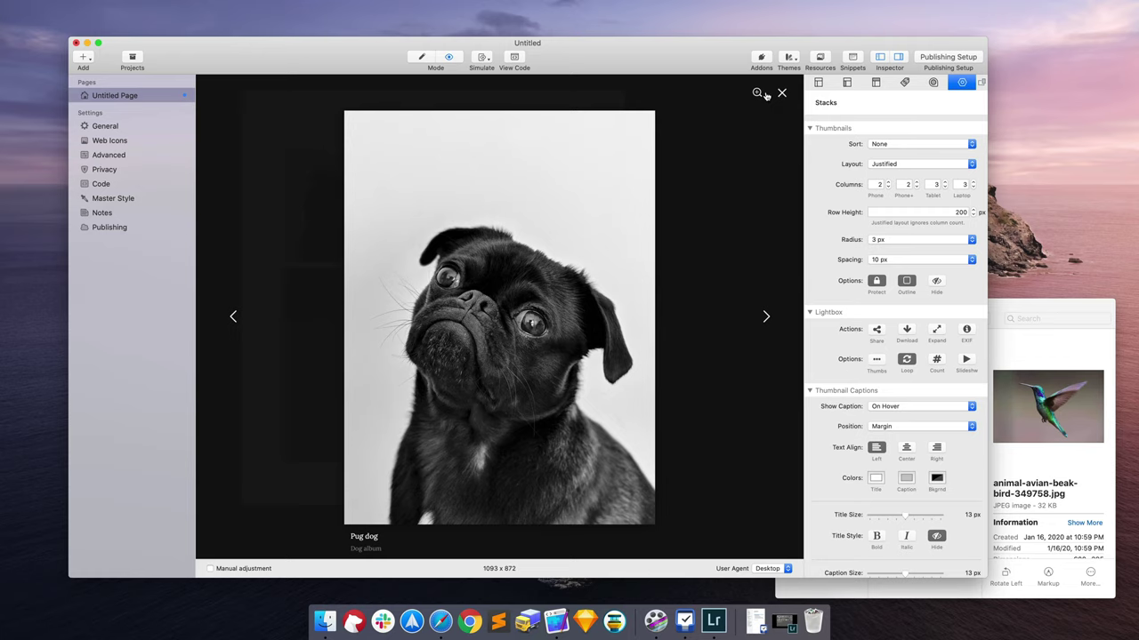
pyautogui.click(745, 226)
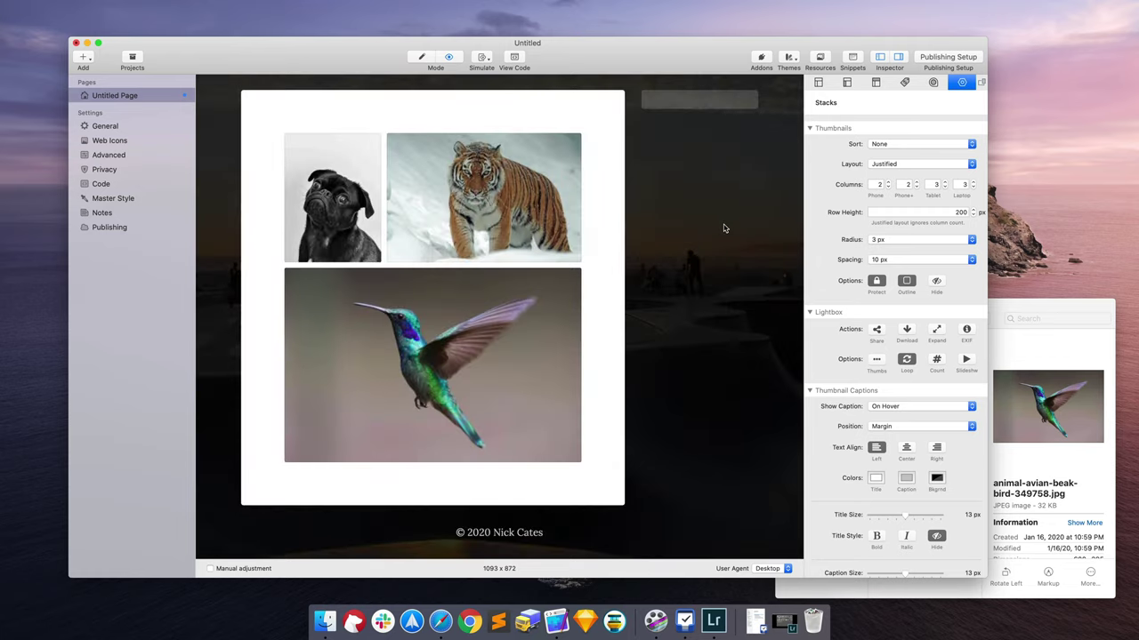
pyautogui.press('super+shift+p')
# Step: Select the Photo Pro Base stack and review its Lightbox Settings and Lightbox Colors
pyautogui.click(285, 137)
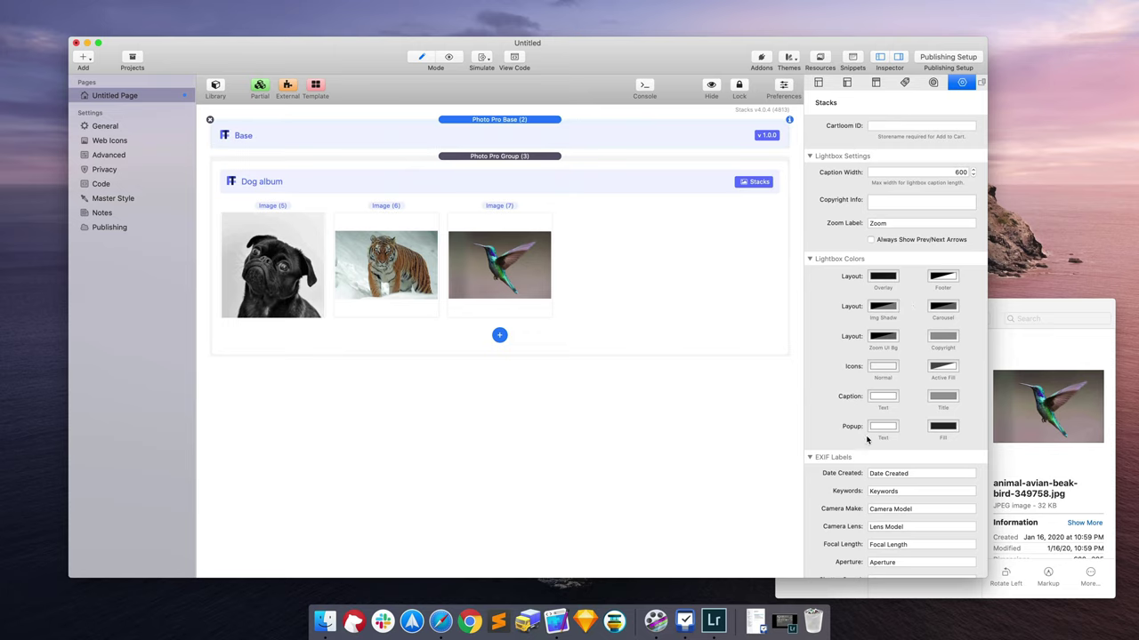
pyautogui.scroll(1, 878, 438)
pyautogui.scroll(3, 878, 437)
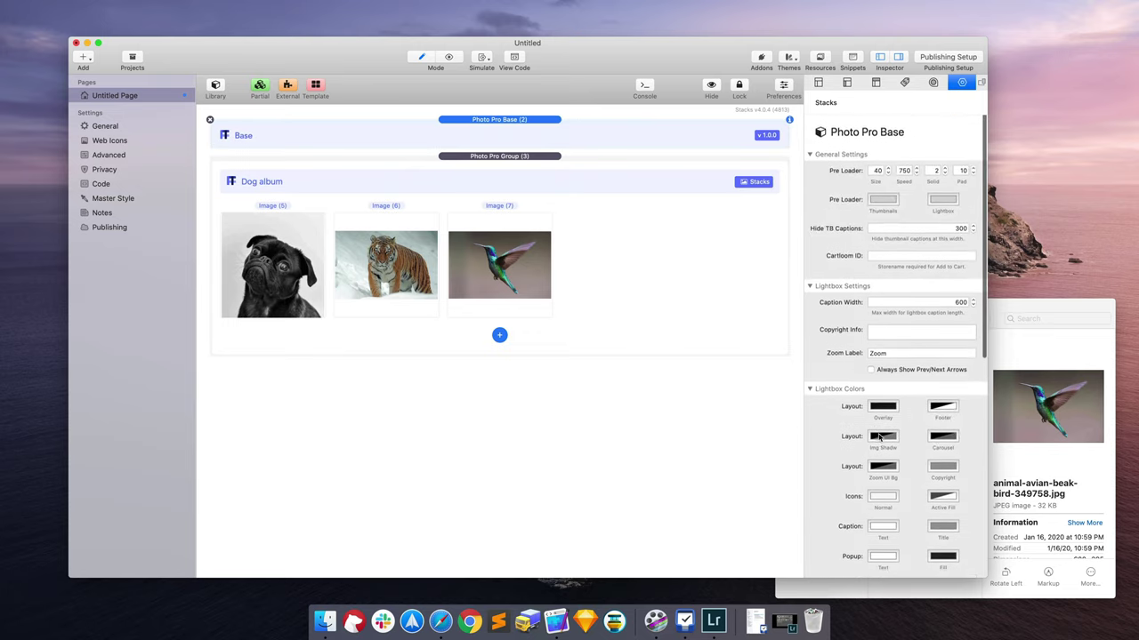
pyautogui.scroll(-10, 879, 437)
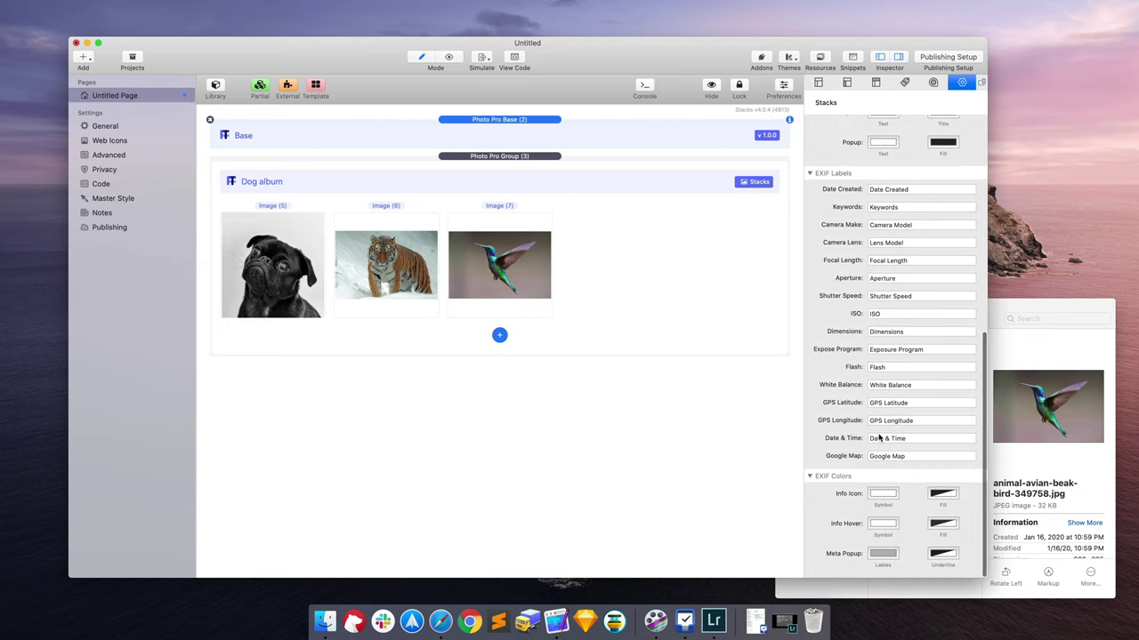
pyautogui.scroll(10, 878, 438)
pyautogui.scroll(-1, 879, 438)
pyautogui.scroll(1, 879, 438)
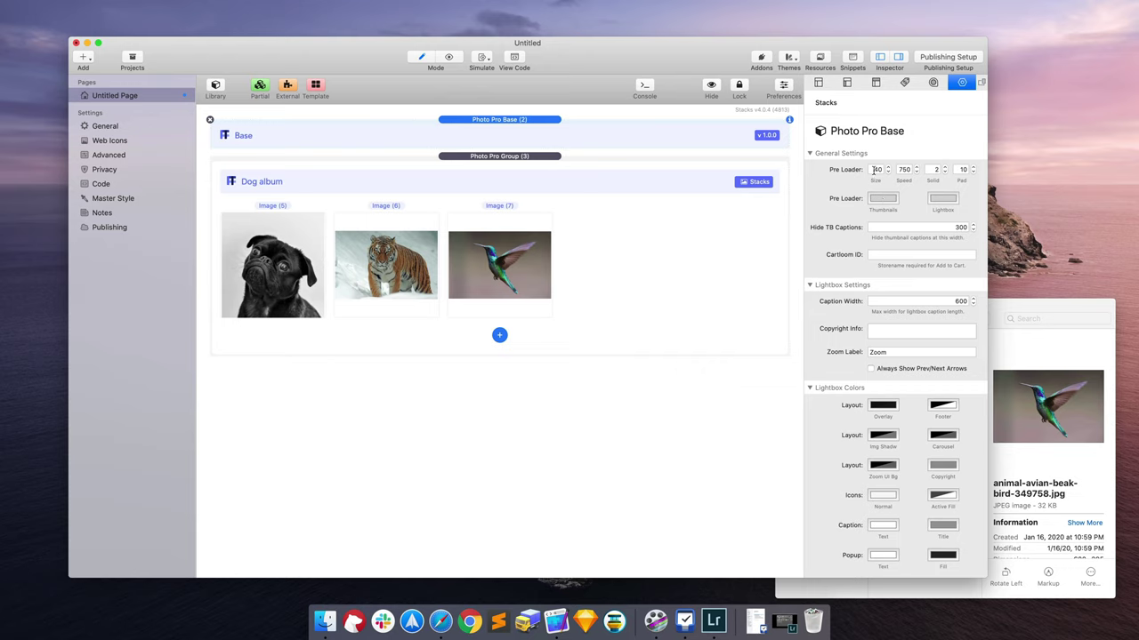
pyautogui.scroll(-5, 827, 210)
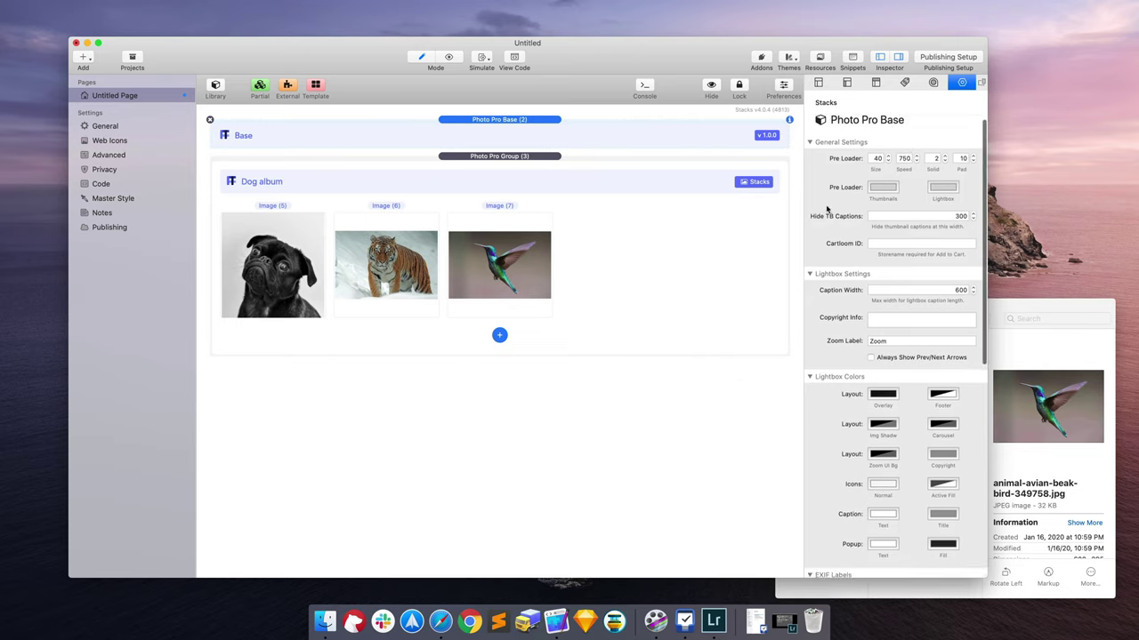
pyautogui.scroll(-2, 826, 210)
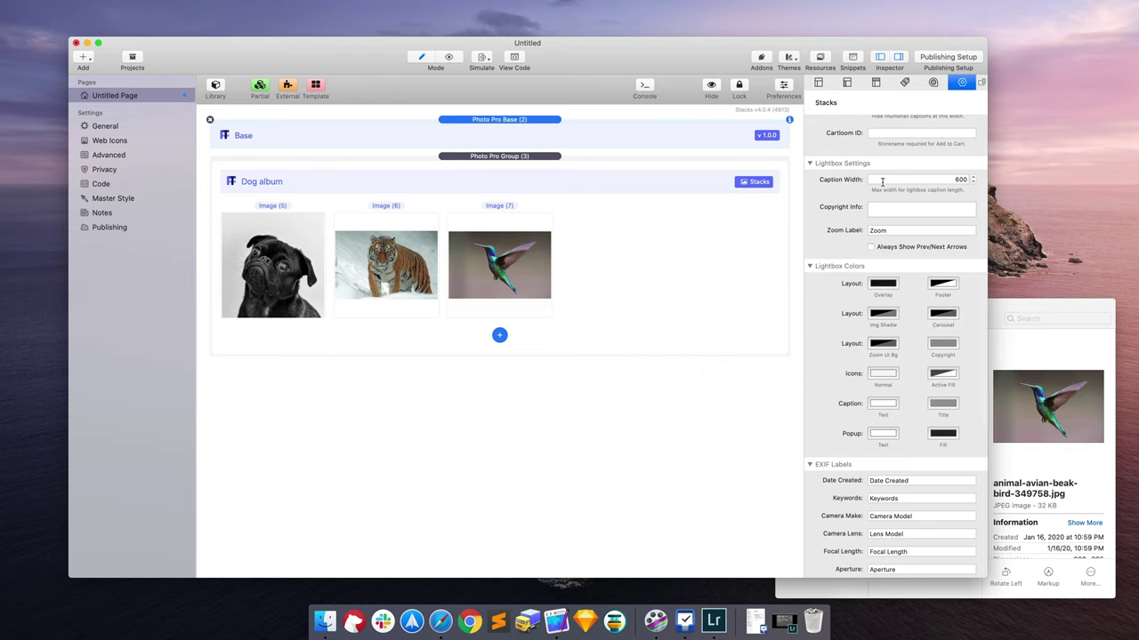
# Step: Look over the lightbox copyright and EXIF Labels options, then select the Photo Pro Group
pyautogui.click(888, 206)
pyautogui.scroll(-1, 813, 246)
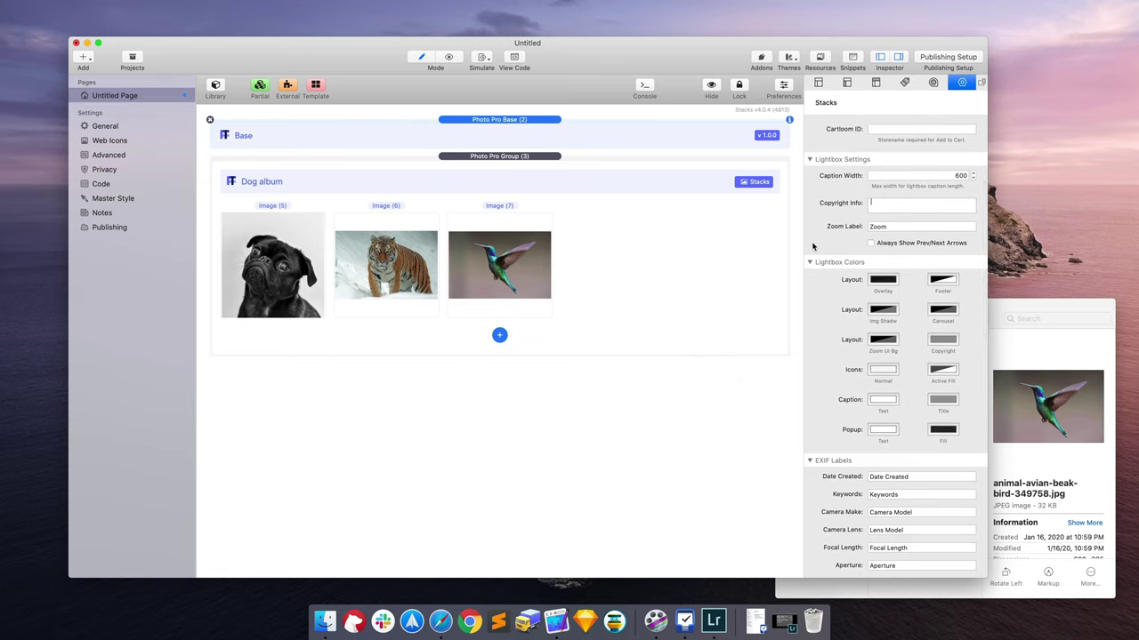
pyautogui.scroll(-1, 813, 246)
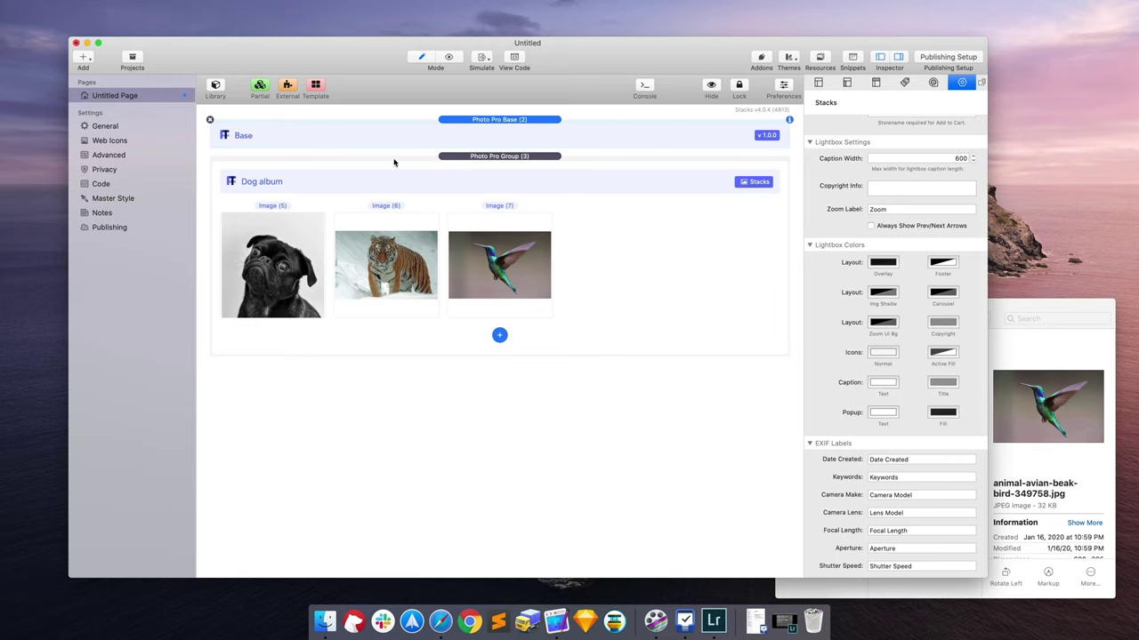
pyautogui.click(403, 188)
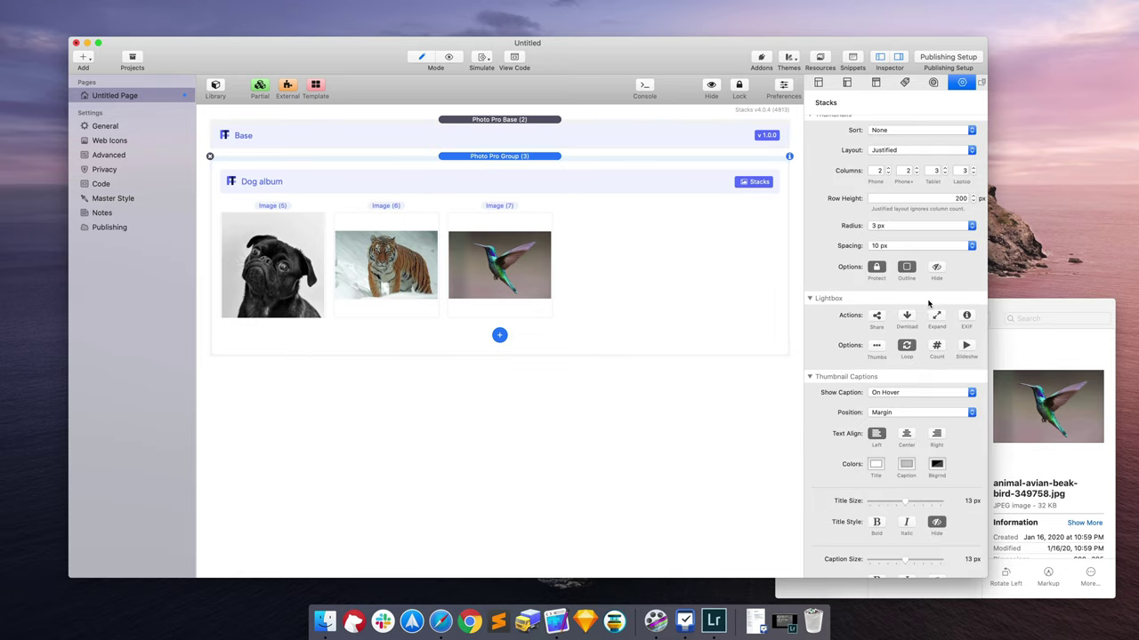
# Step: Inspect the pug image's settings and briefly preview the page
pyautogui.scroll(5, 929, 304)
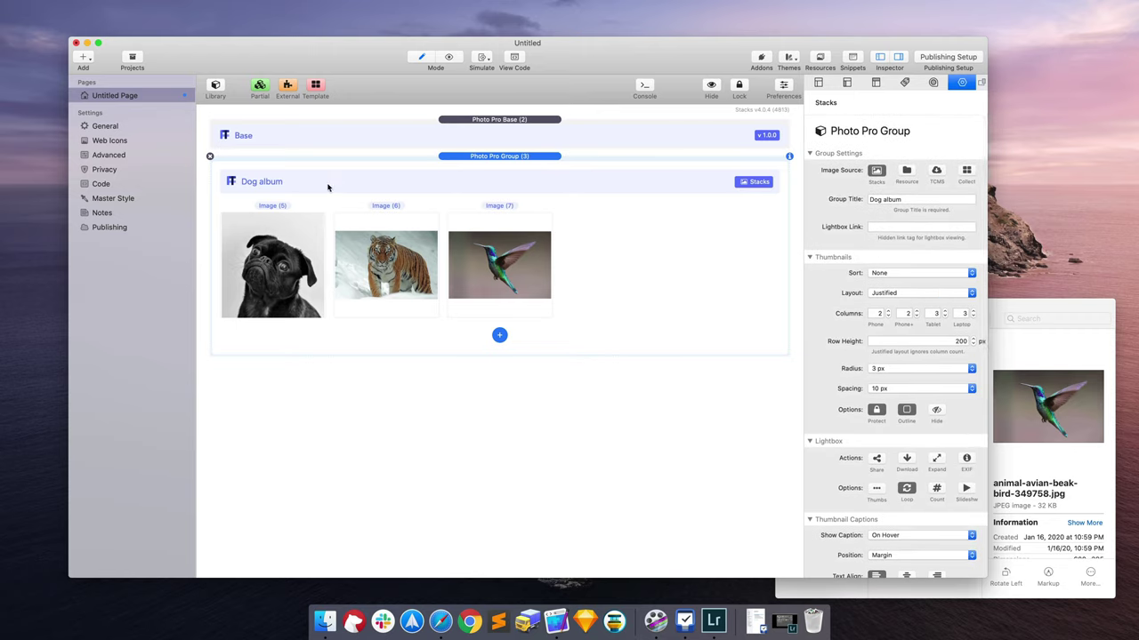
pyautogui.click(278, 261)
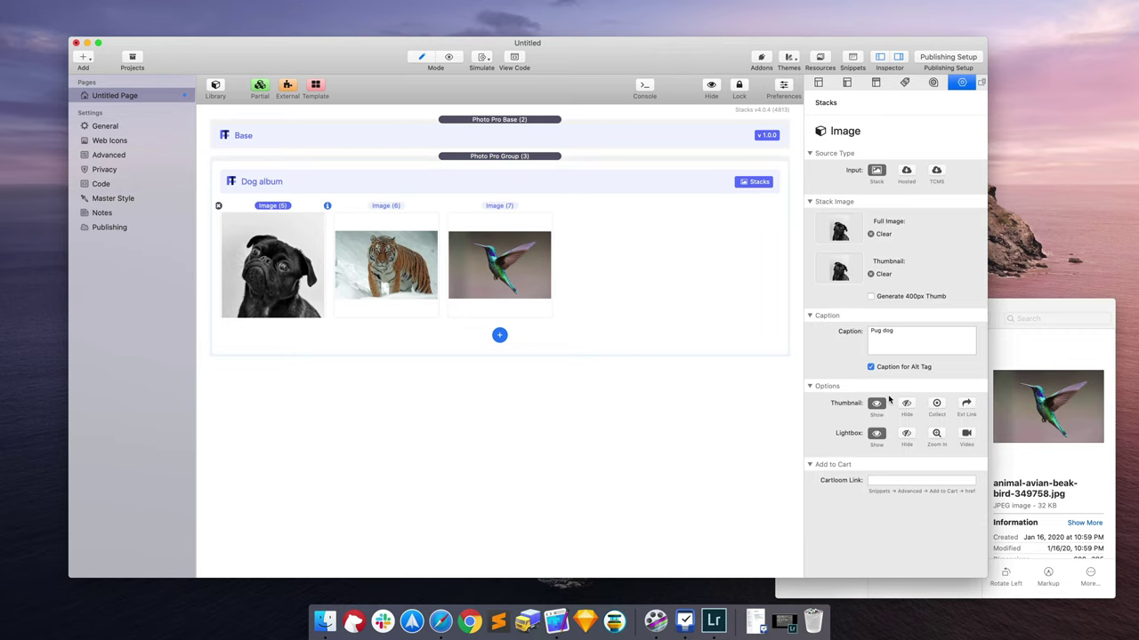
pyautogui.click(531, 503)
pyautogui.press('super+r')
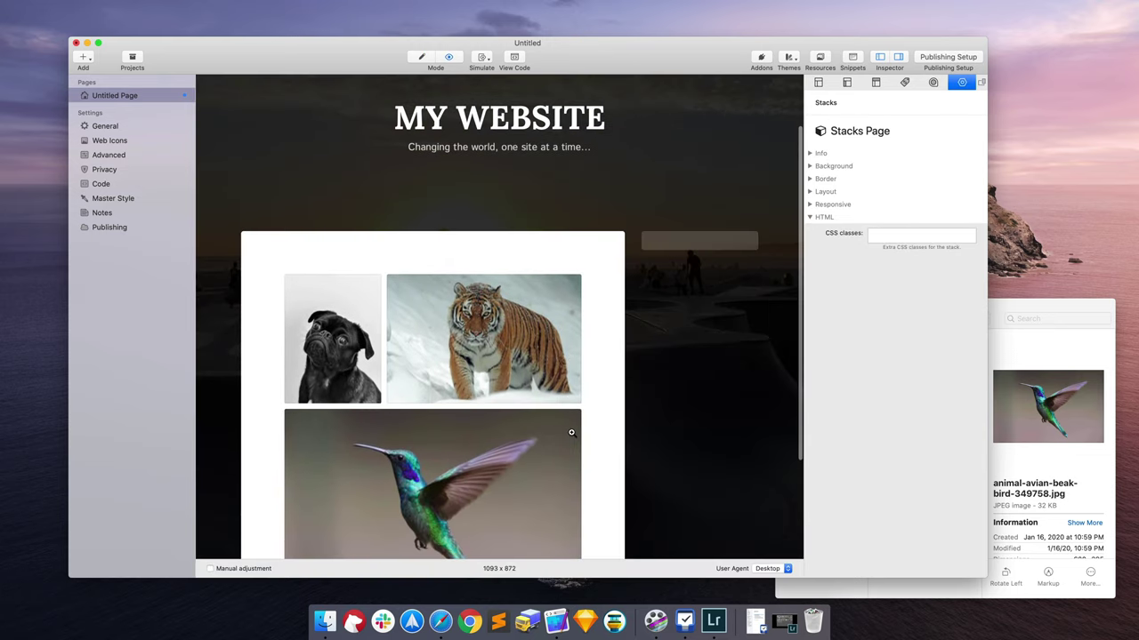
pyautogui.press('super+e')
# Step: Add three empty image slots after the hummingbird and select the Dog album group
pyautogui.click(499, 336)
pyautogui.click(499, 335)
pyautogui.click(499, 336)
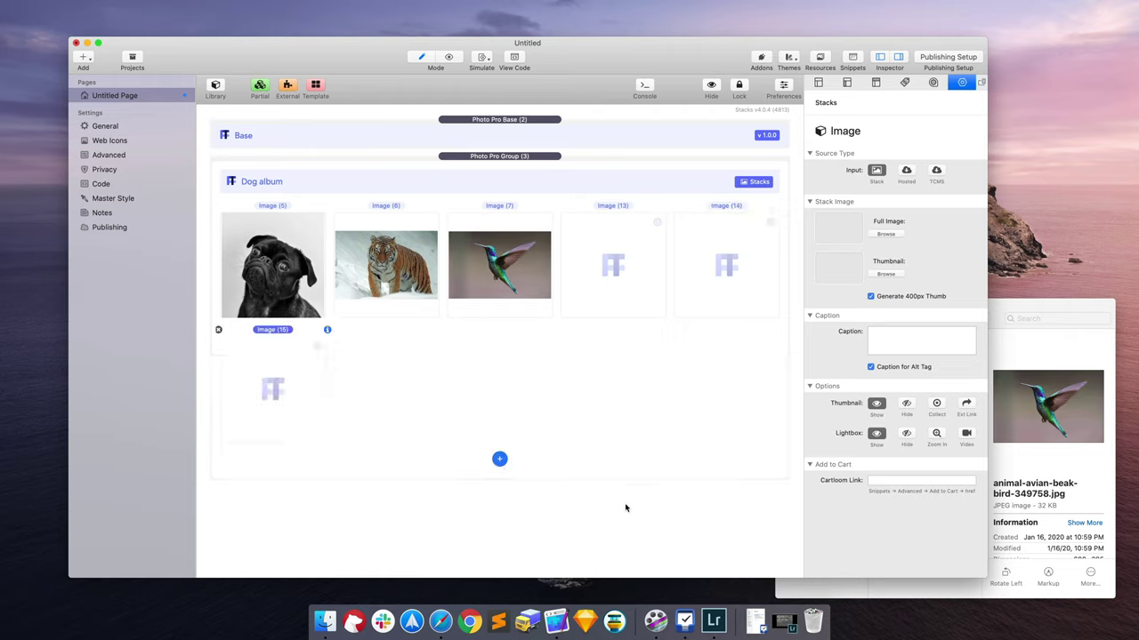
pyautogui.click(679, 524)
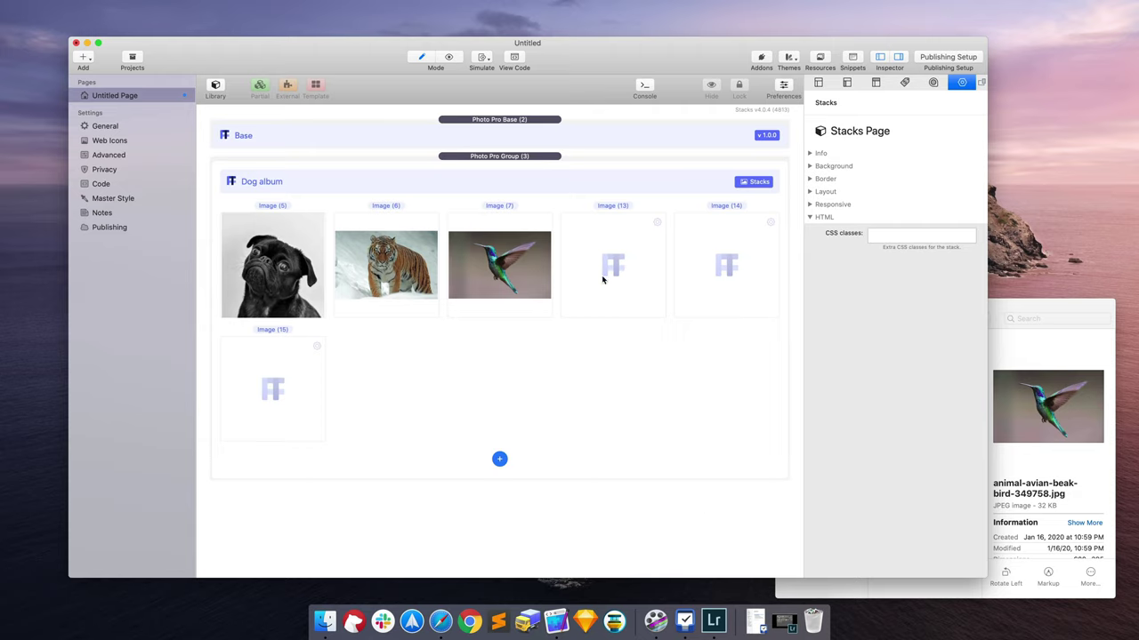
pyautogui.click(612, 182)
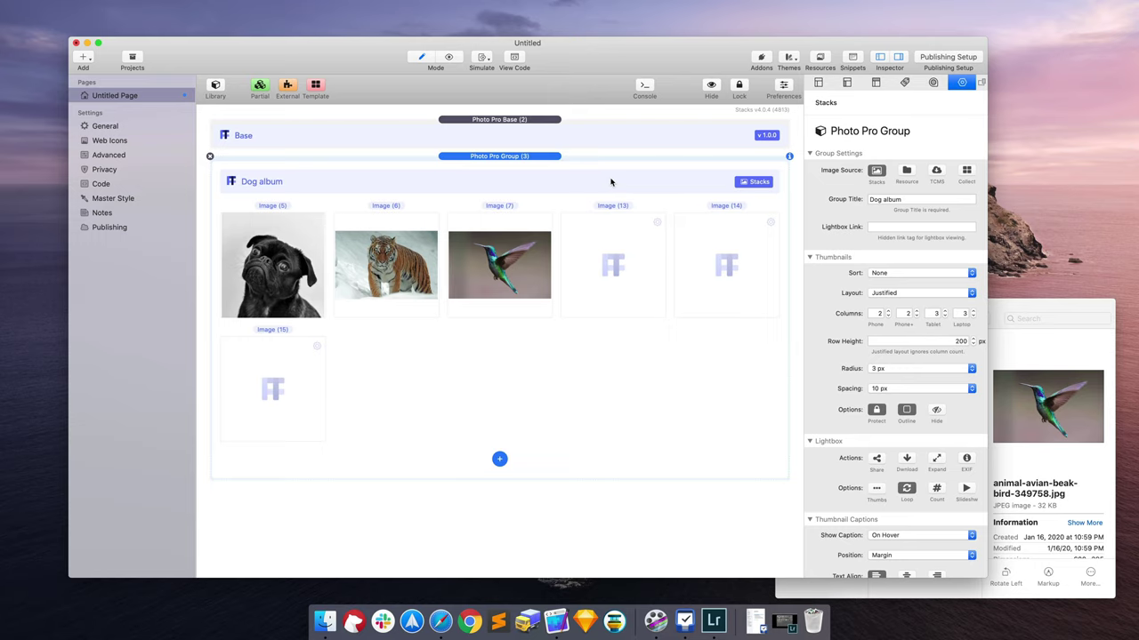
pyautogui.moveTo(650, 64); pyautogui.dragTo(628, 64)
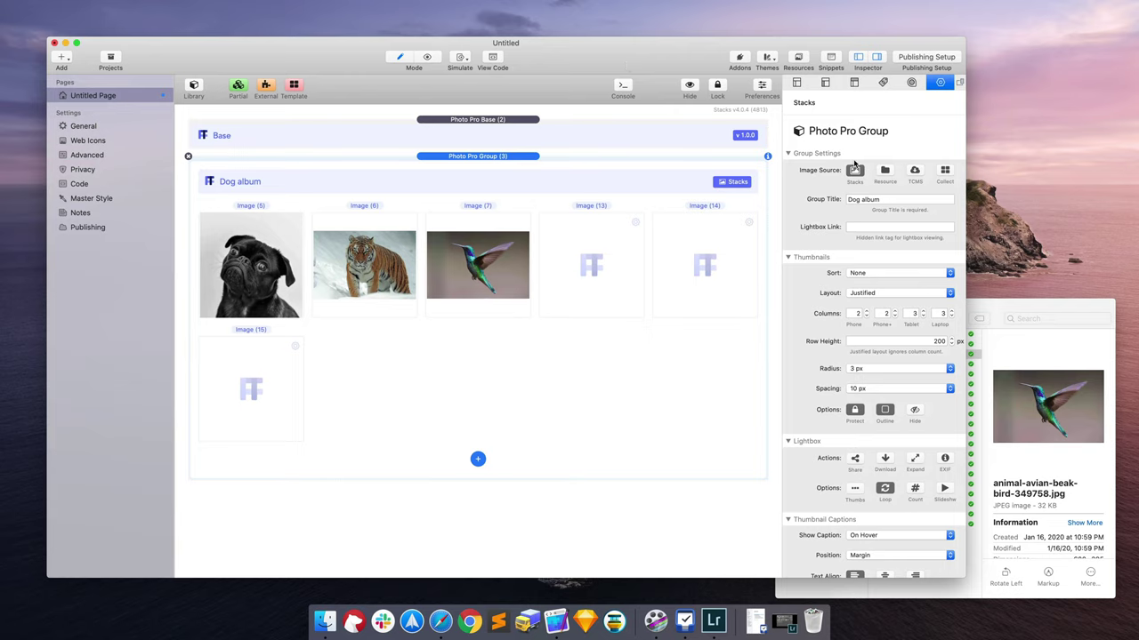
pyautogui.click(885, 169)
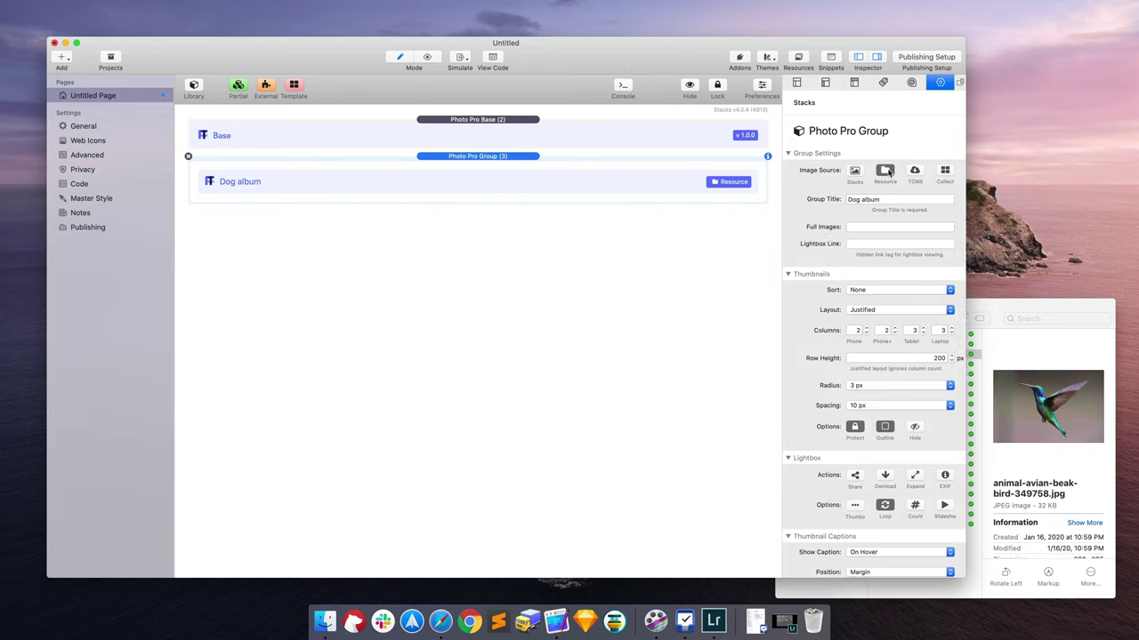
pyautogui.click(799, 59)
pyautogui.moveTo(615, 195); pyautogui.dragTo(541, 141)
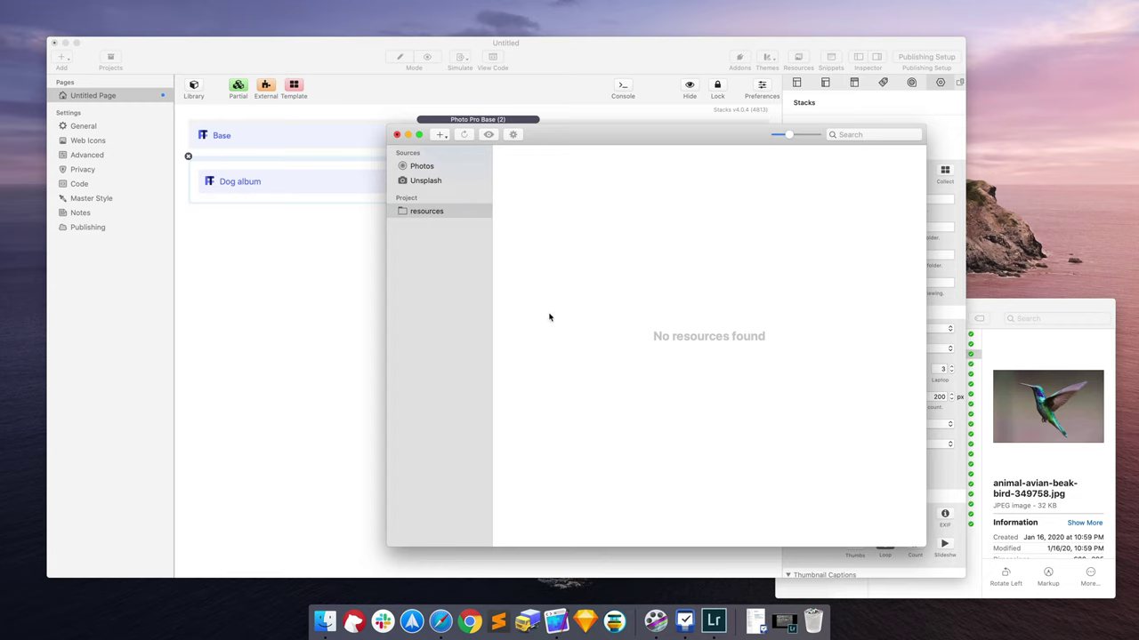
pyautogui.click(396, 135)
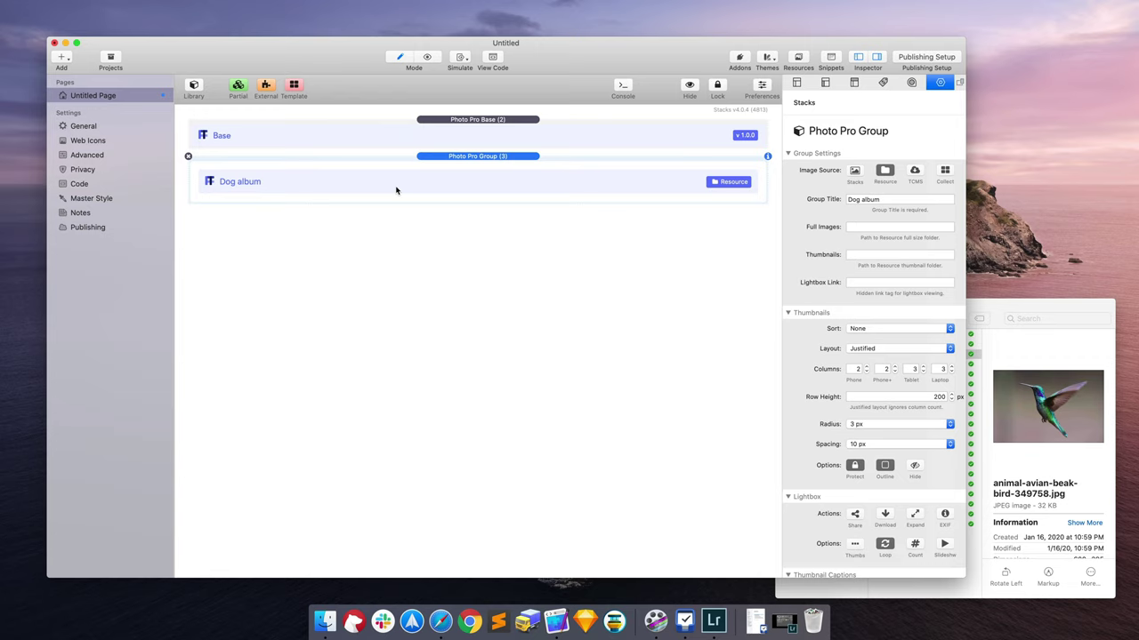
pyautogui.click(857, 171)
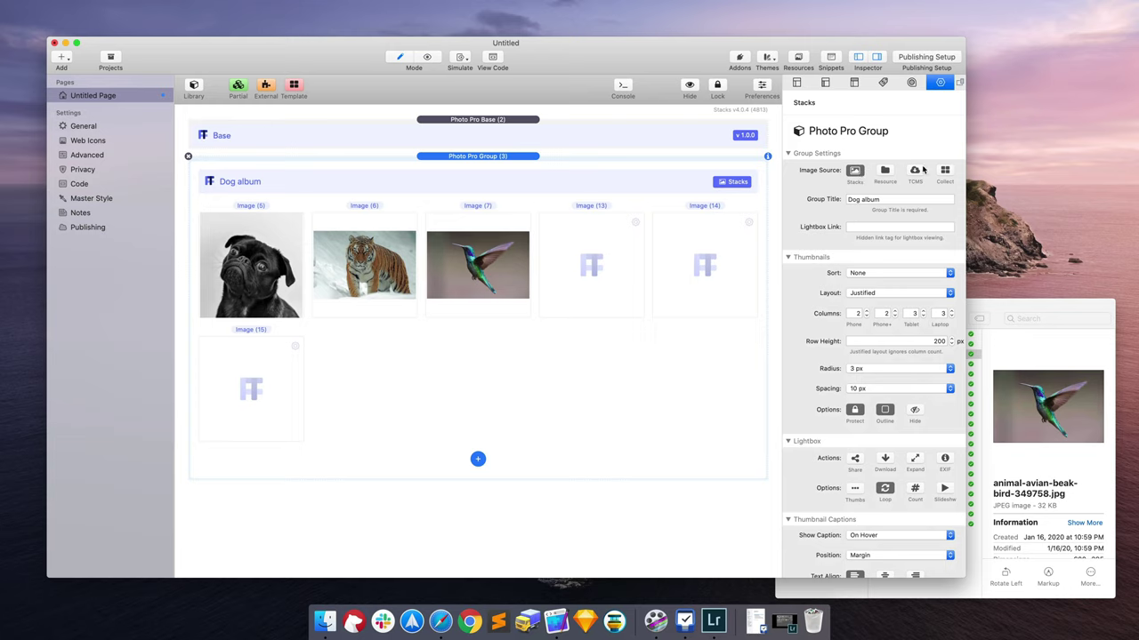
pyautogui.click(916, 172)
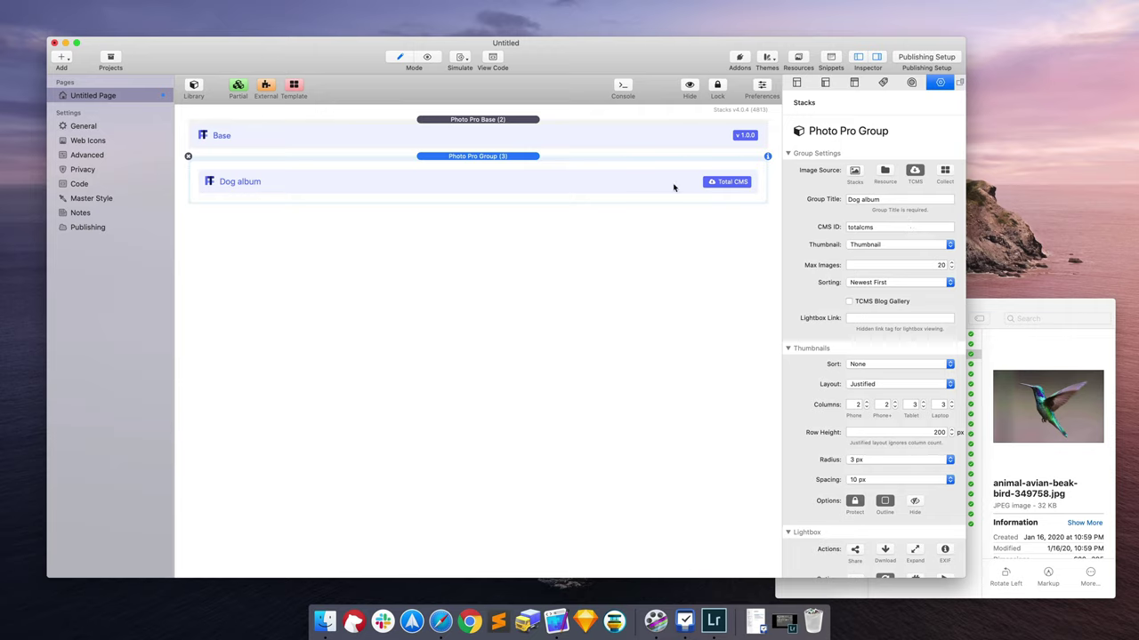
# Step: Change the pug slot's Input from TCMS to Hosted, leaving the Full Image and Thumbnail URLs blank
pyautogui.click(852, 169)
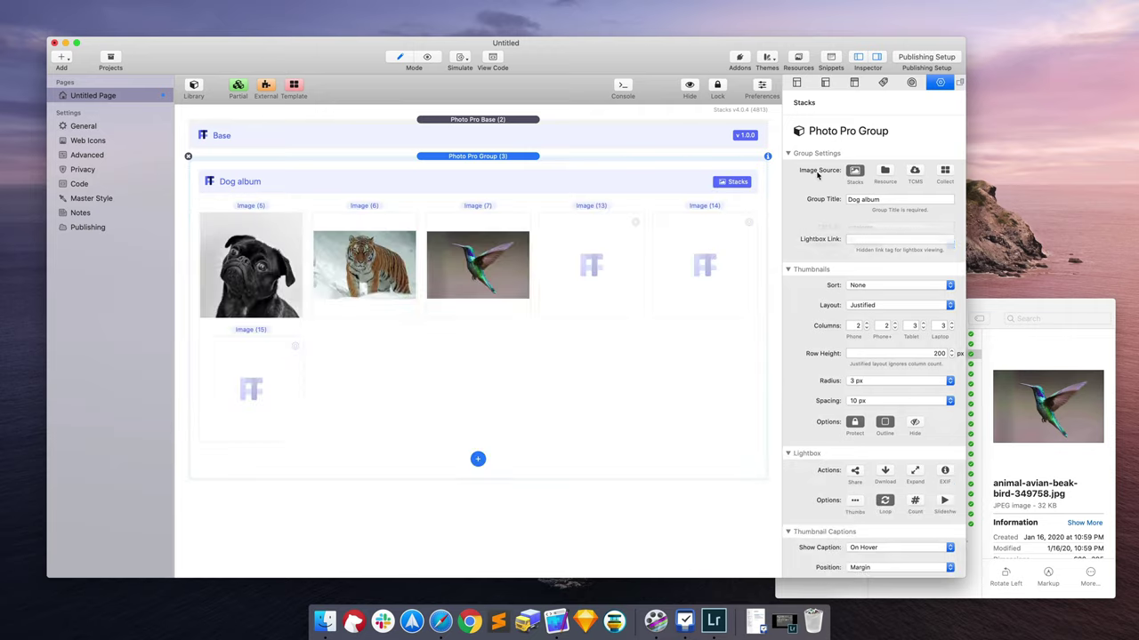
pyautogui.click(240, 284)
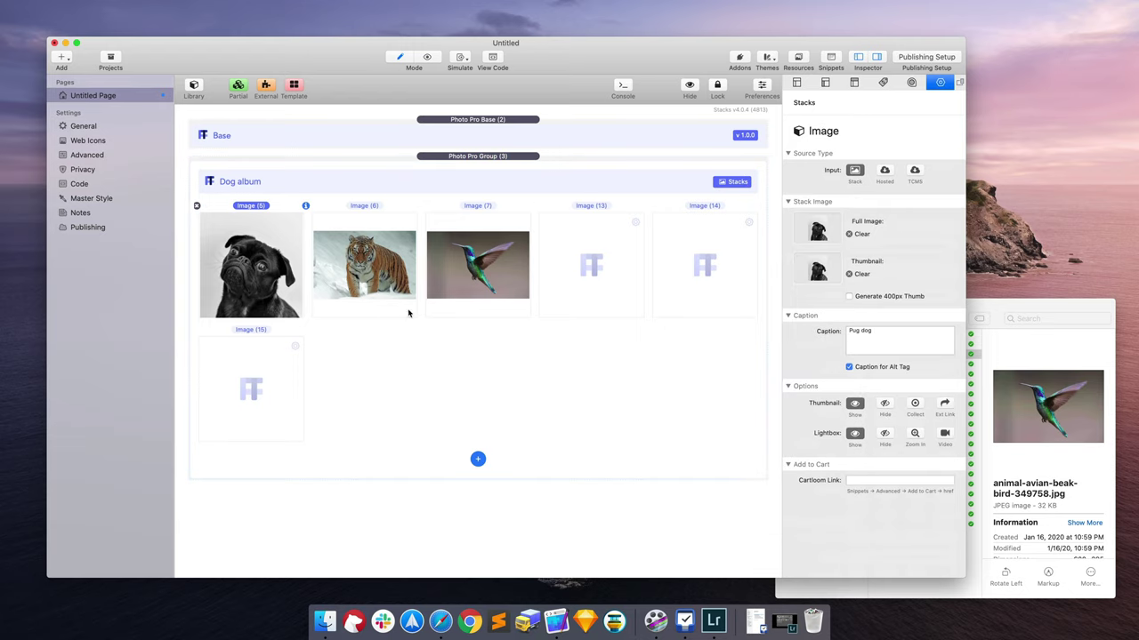
pyautogui.click(915, 172)
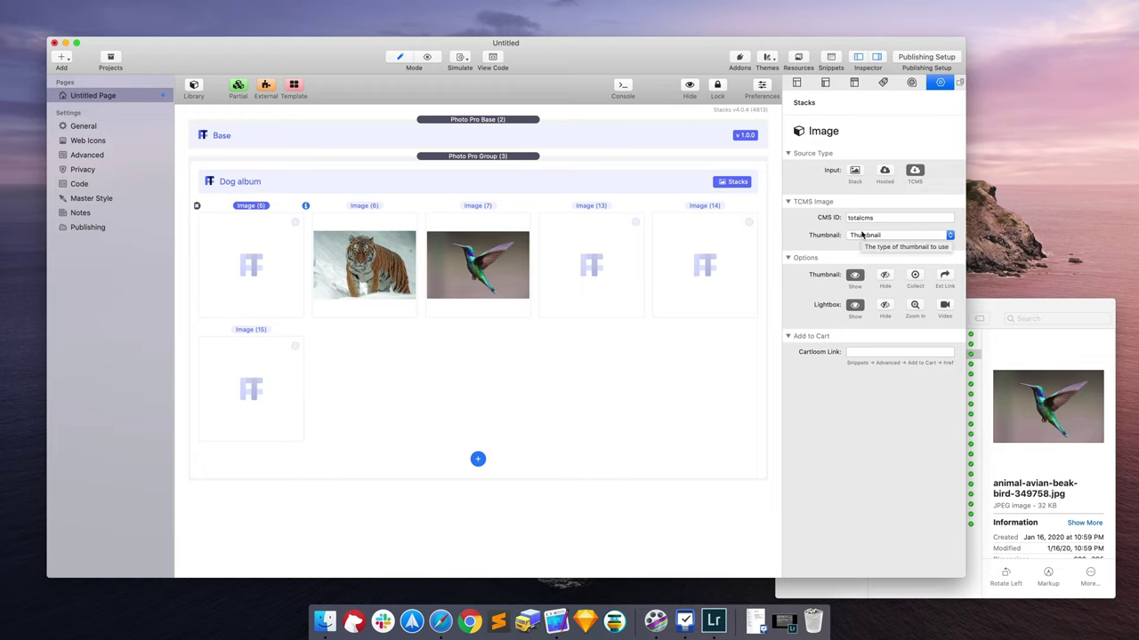
pyautogui.click(885, 173)
pyautogui.click(879, 217)
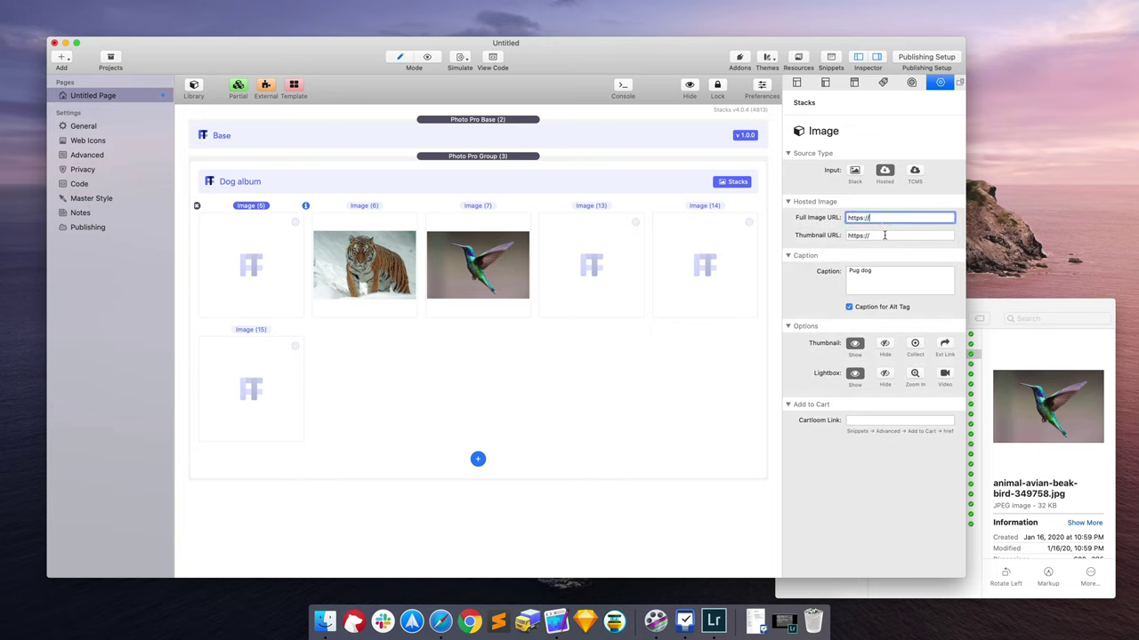
pyautogui.click(885, 236)
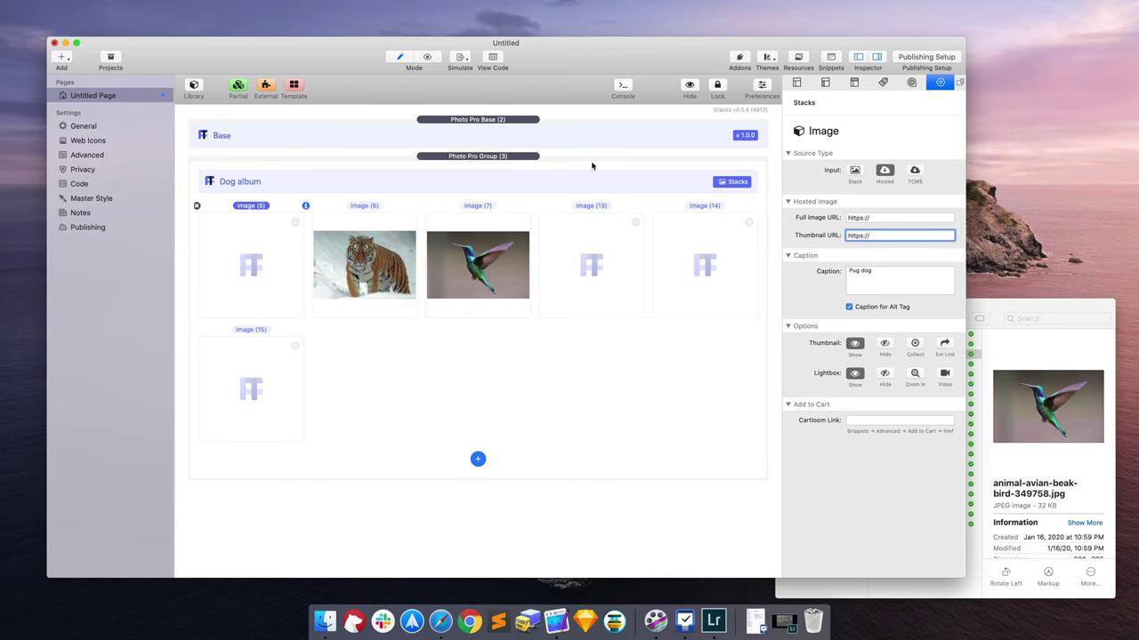
pyautogui.click(618, 134)
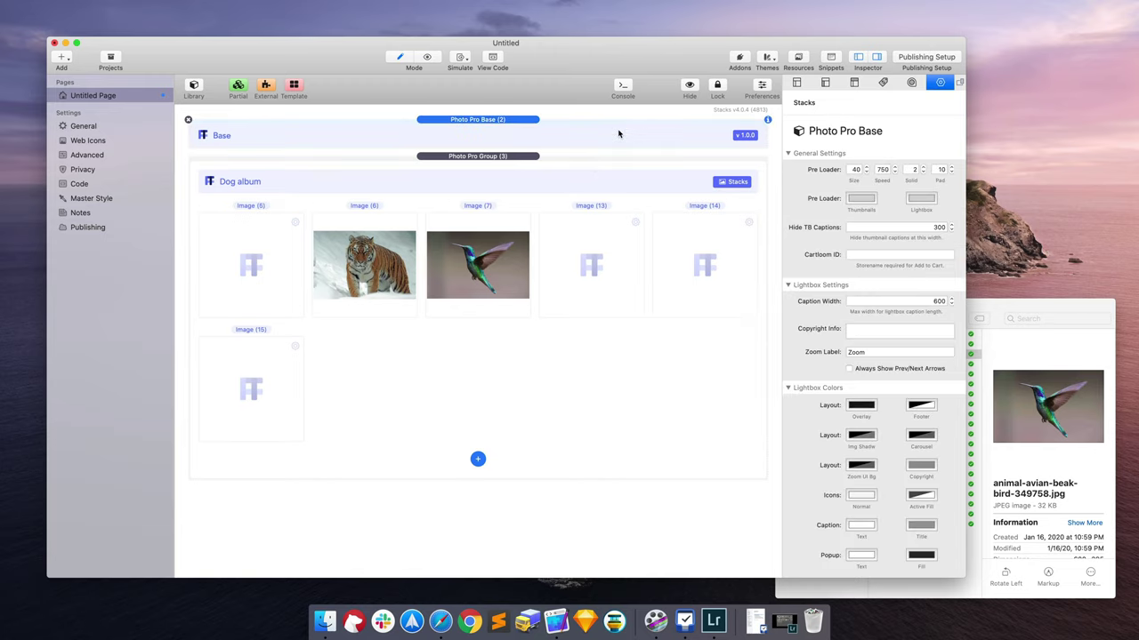
pyautogui.click(776, 185)
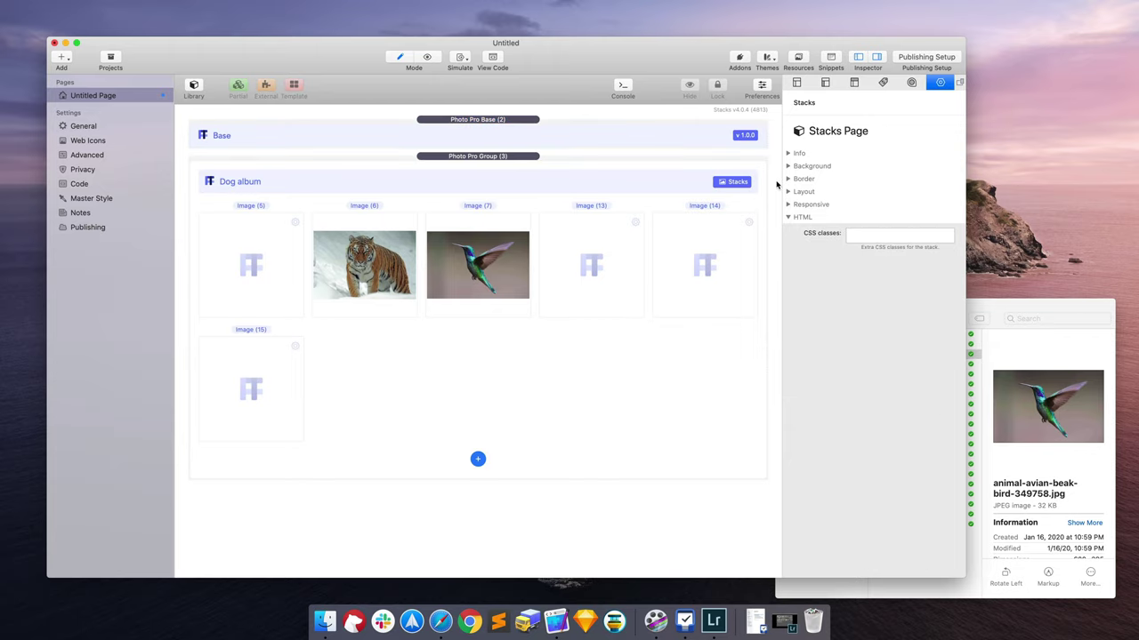